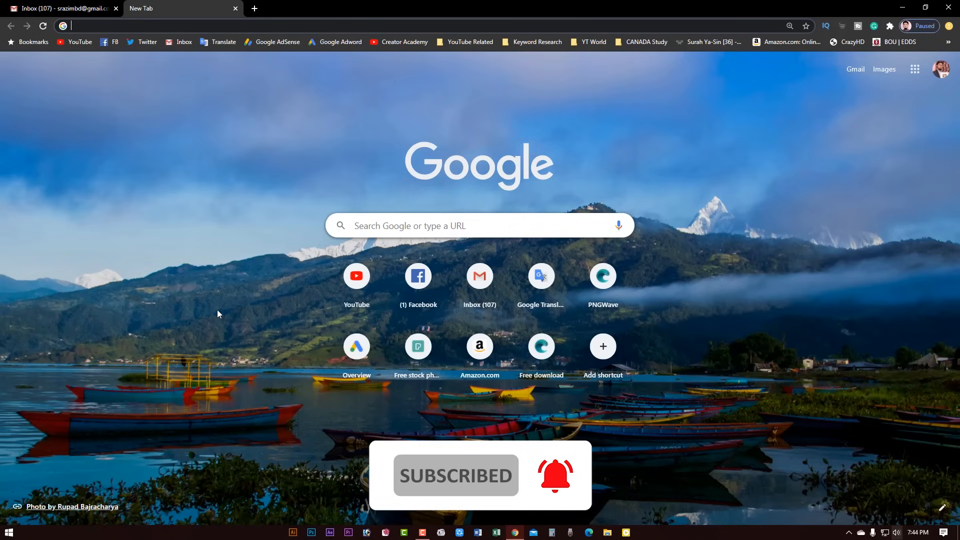
- Search Google for linkedin and open the LinkedIn Bangladesh sign-in result
{"action": "left_click", "coordinate": [454, 231]}
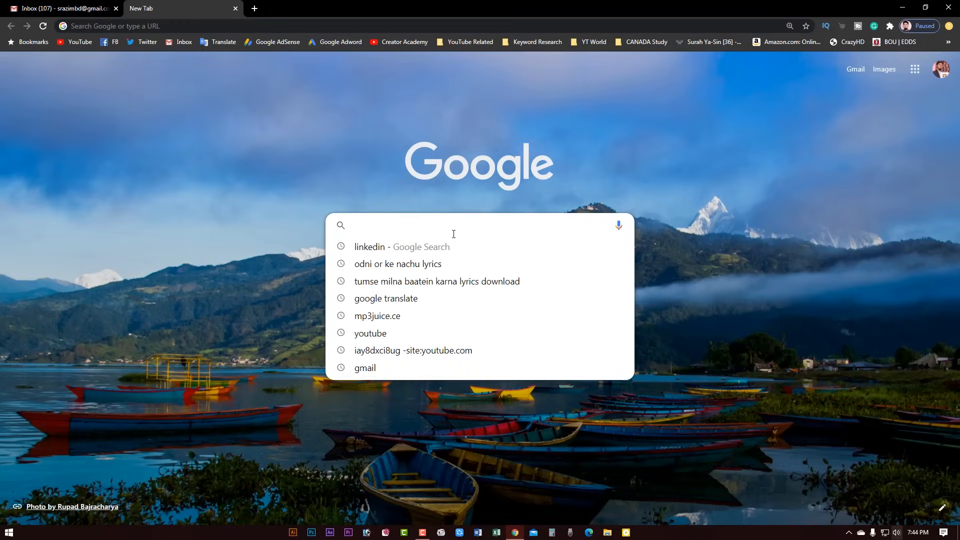
{"action": "type", "text": "lined"}
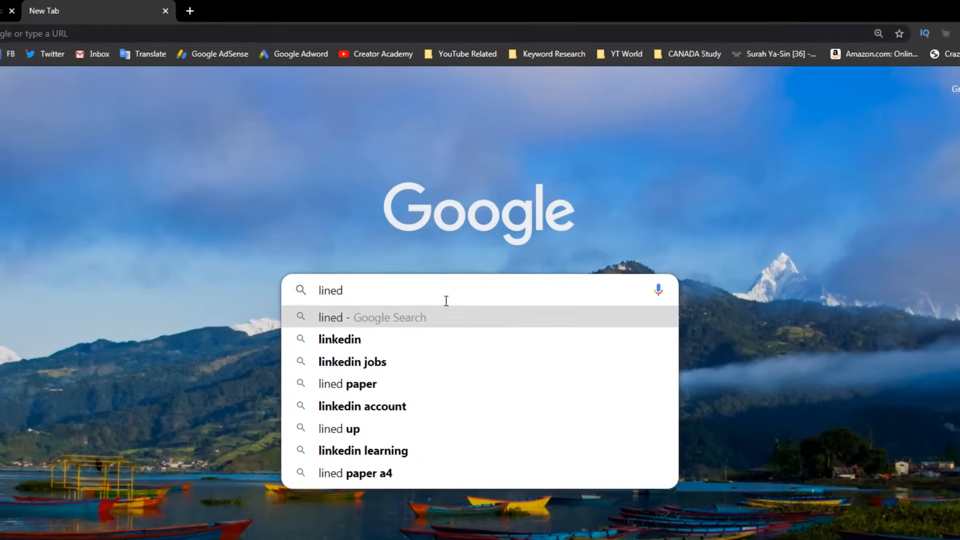
{"action": "key", "text": "Down"}
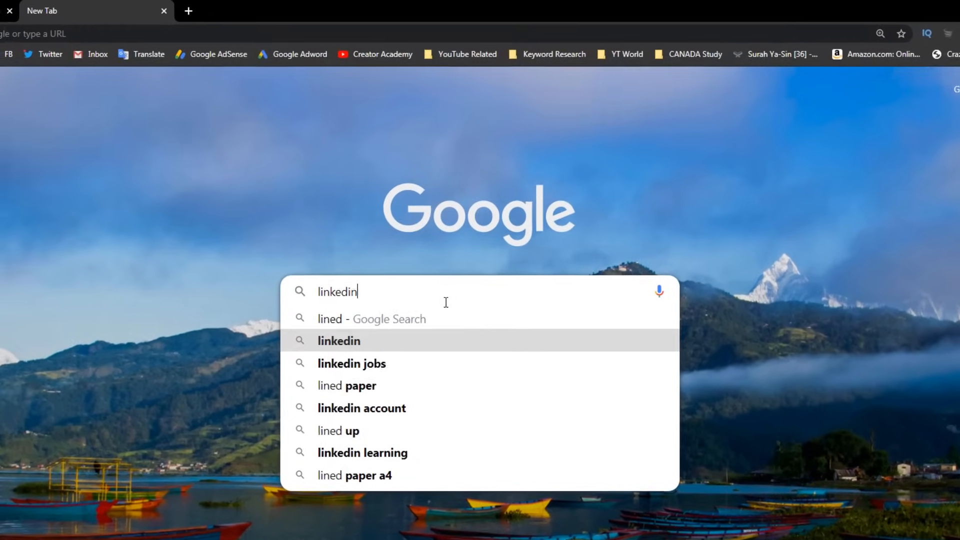
{"action": "key", "text": "Return"}
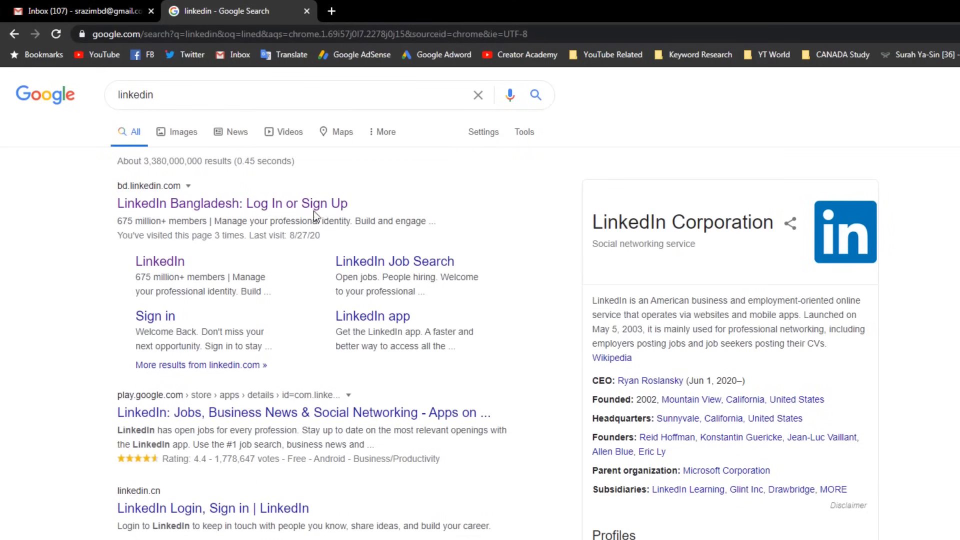
{"action": "left_click", "coordinate": [240, 204]}
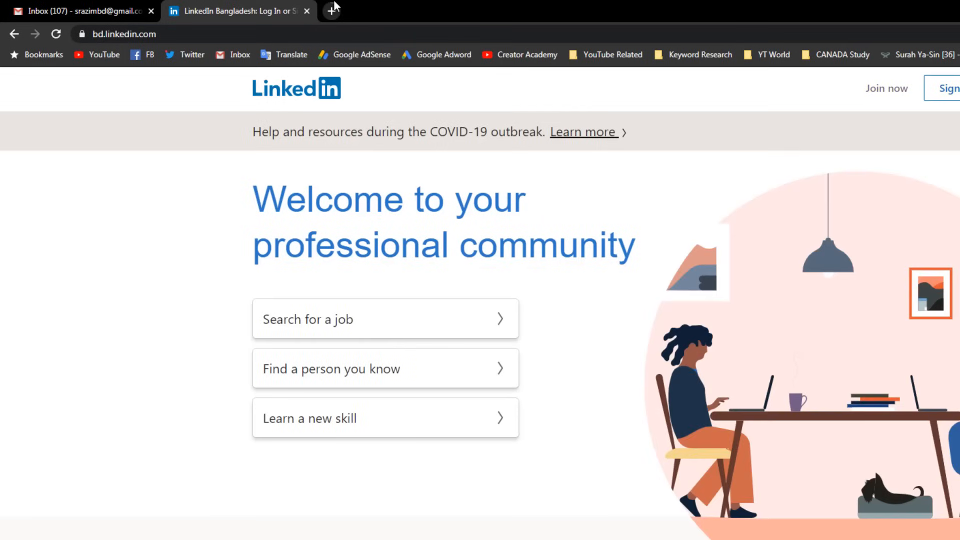
- Load linkedin.com in a new browser tab
{"action": "left_click", "coordinate": [332, 11]}
{"action": "type", "text": "linkedin.com"}
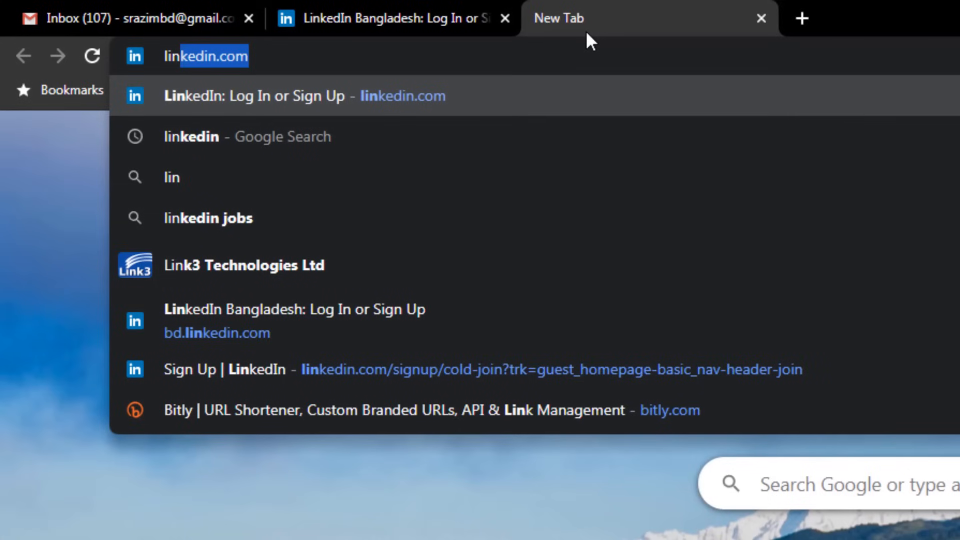
{"action": "key", "text": "Right"}
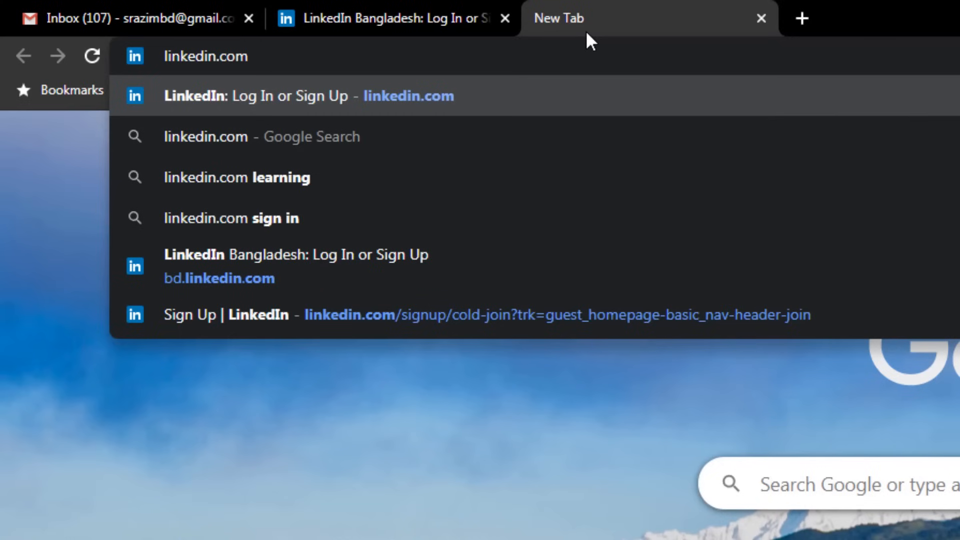
{"action": "key", "text": "Return"}
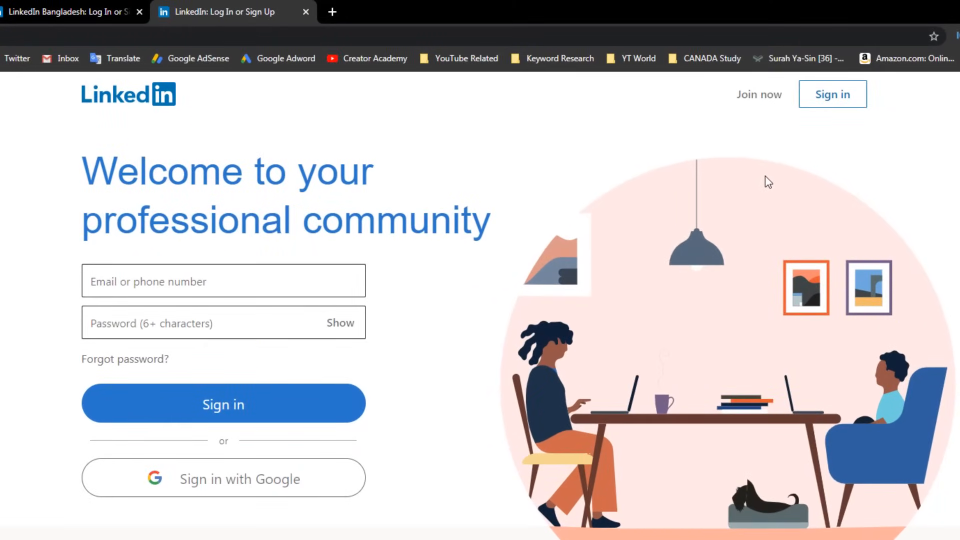
- From the linkedin.com tab, choose 'Join now' to bring up the sign-up page
{"action": "left_click", "coordinate": [133, 10]}
{"action": "left_click", "coordinate": [252, 6]}
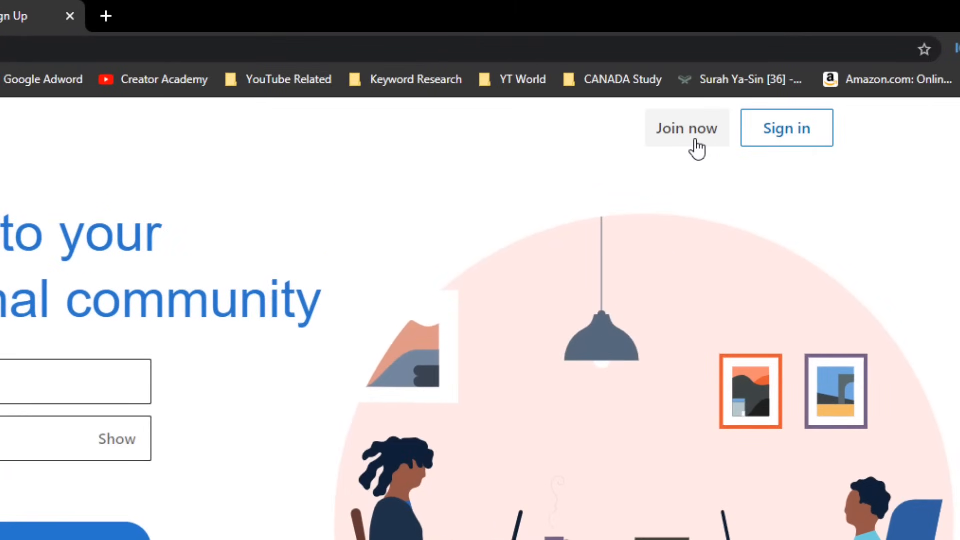
{"action": "left_click", "coordinate": [695, 142]}
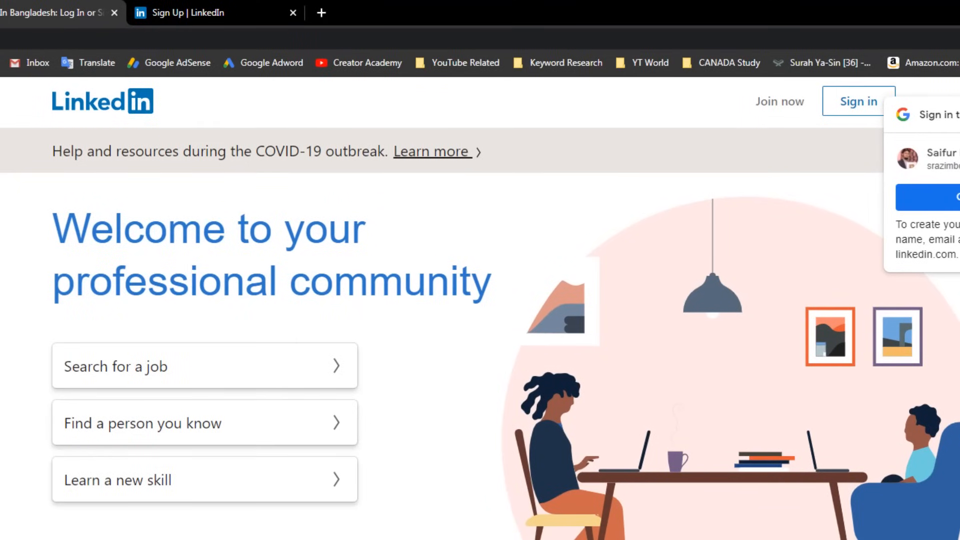
{"action": "left_click_drag", "start_coordinate": [54, 230], "coordinate": [461, 278]}
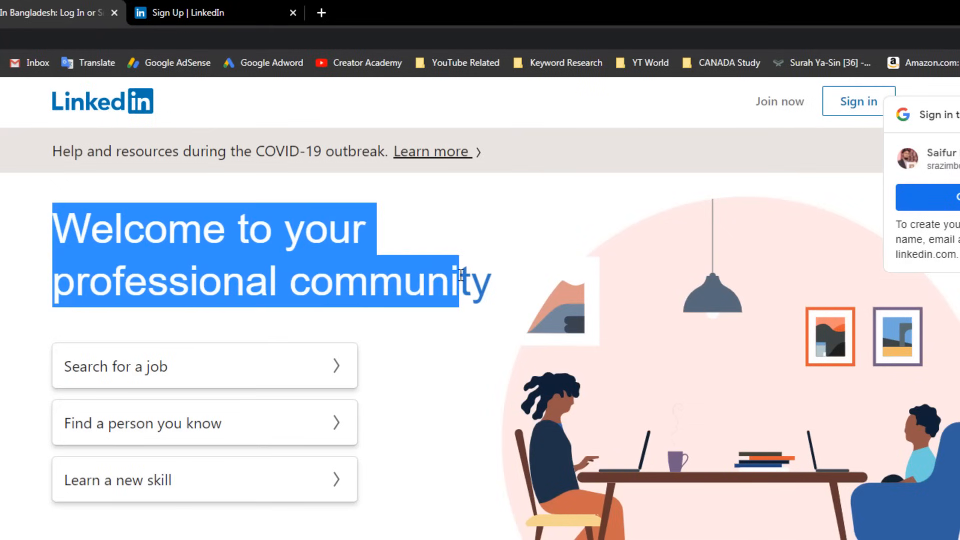
{"action": "left_click", "coordinate": [252, 258]}
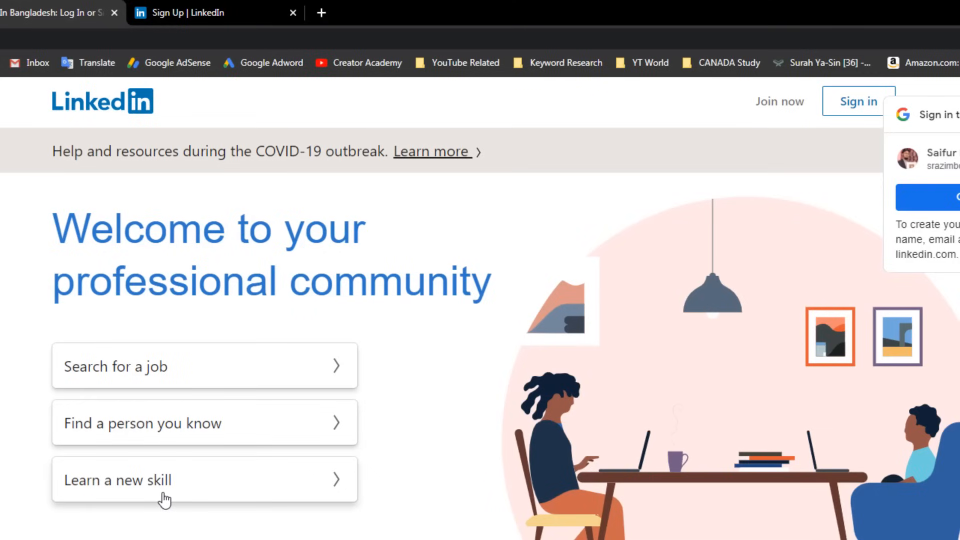
{"action": "scroll", "coordinate": [164, 499], "scroll_direction": "down", "scroll_amount": 4}
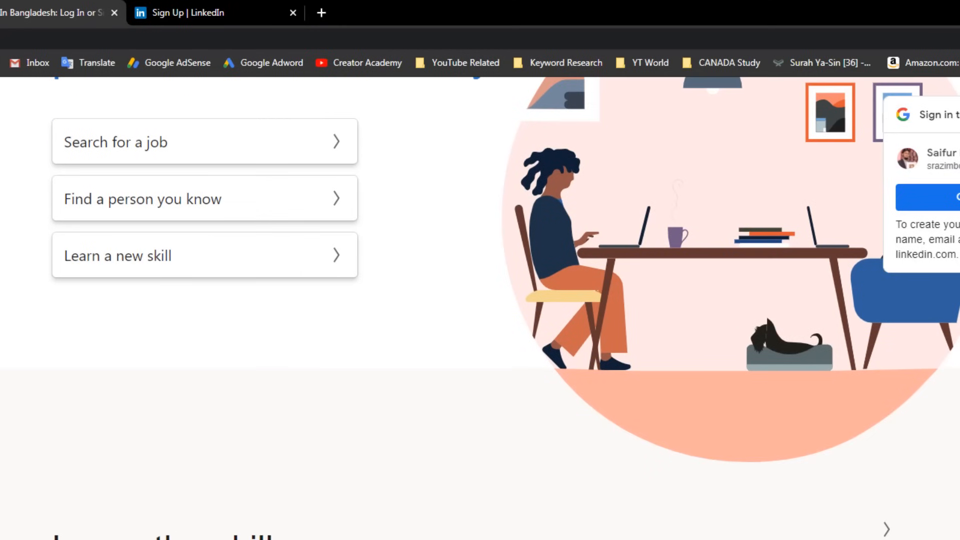
{"action": "scroll", "coordinate": [164, 499], "scroll_direction": "up", "scroll_amount": 4}
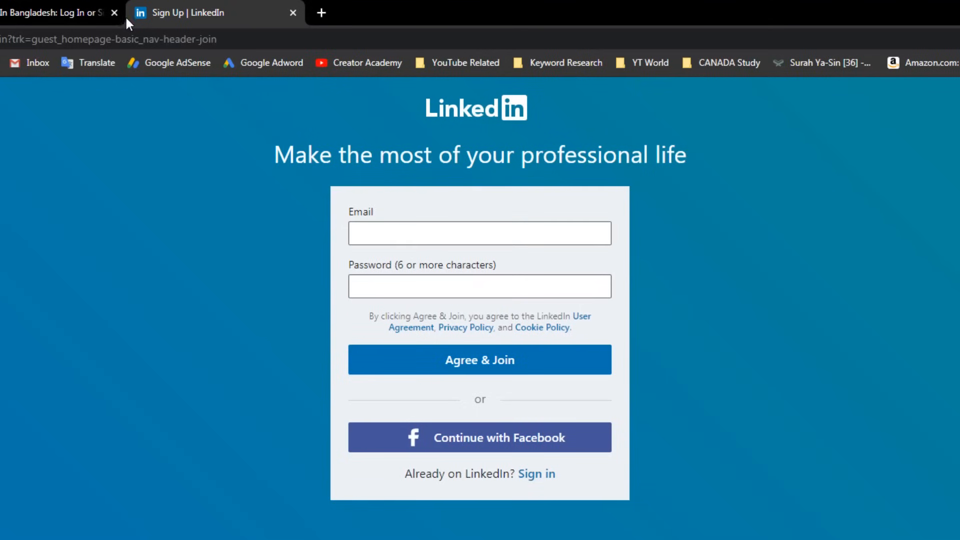
- Close the LinkedIn Bangladesh tab and enter the sign-up email address
{"action": "left_click", "coordinate": [112, 12]}
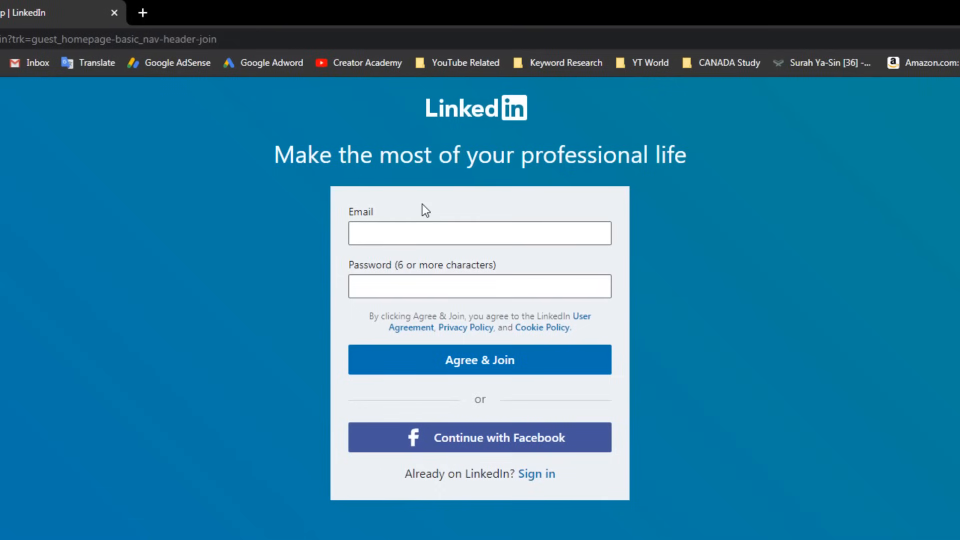
{"action": "left_click", "coordinate": [437, 225]}
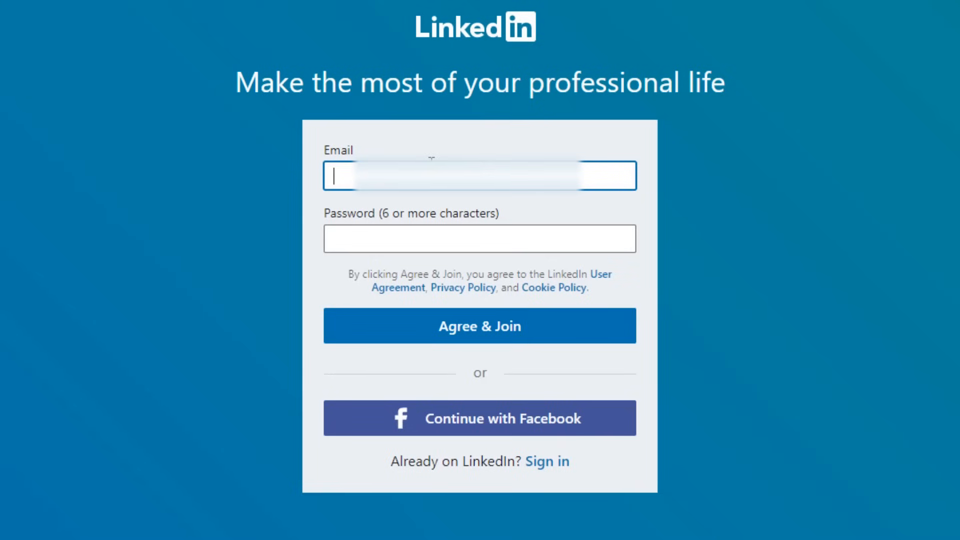
{"action": "type", "text": "sraz"}
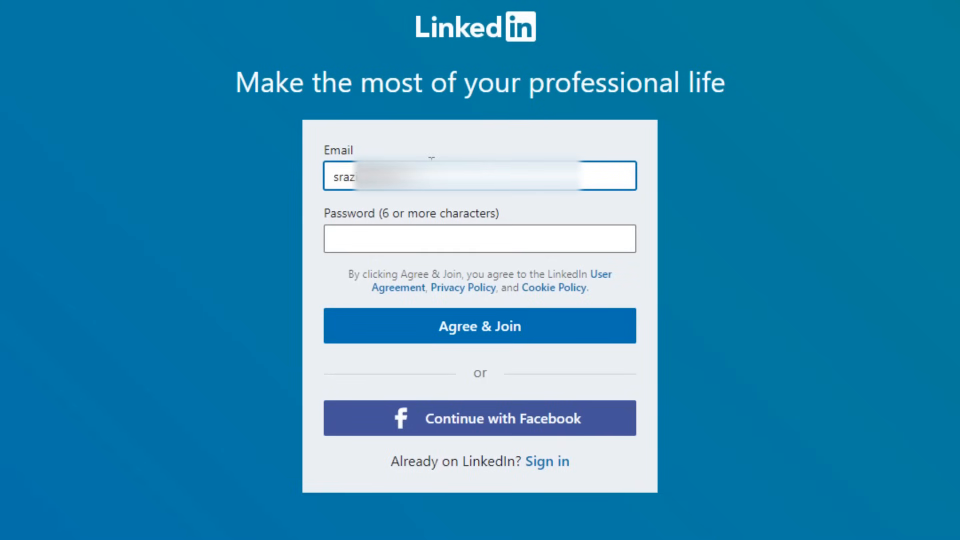
{"action": "key", "text": "Tab"}
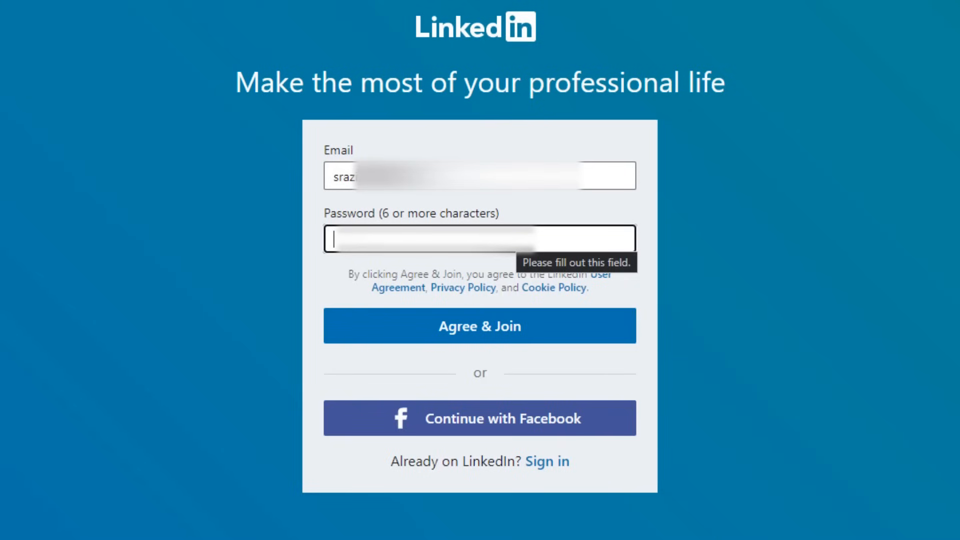
- Enter the account password and choose Agree & Join
{"action": "type", "text": "•"}
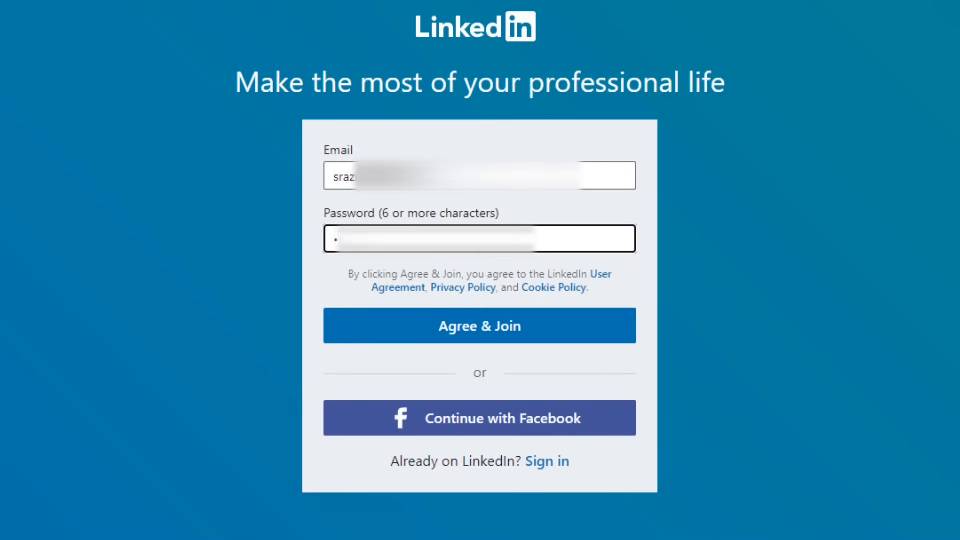
{"action": "type", "text": "•"}
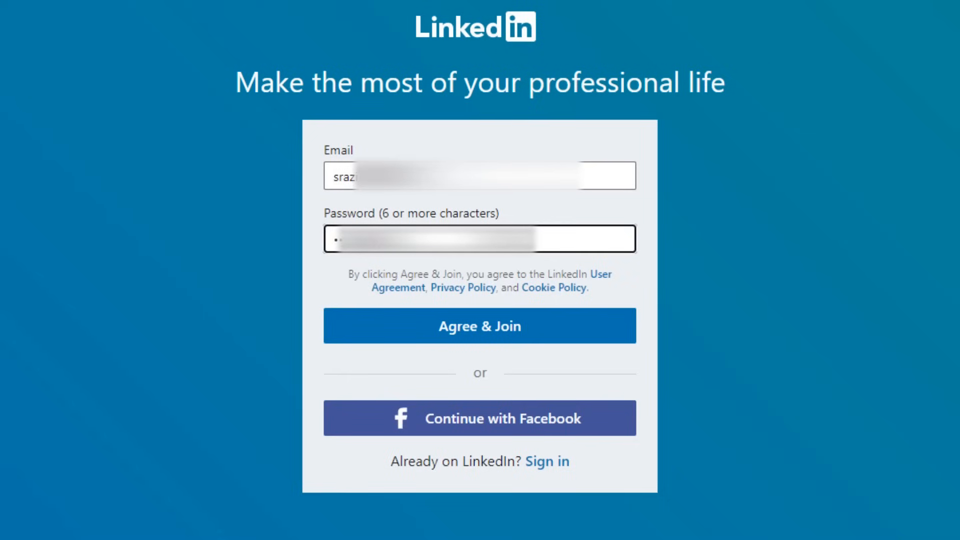
{"action": "type", "text": "•"}
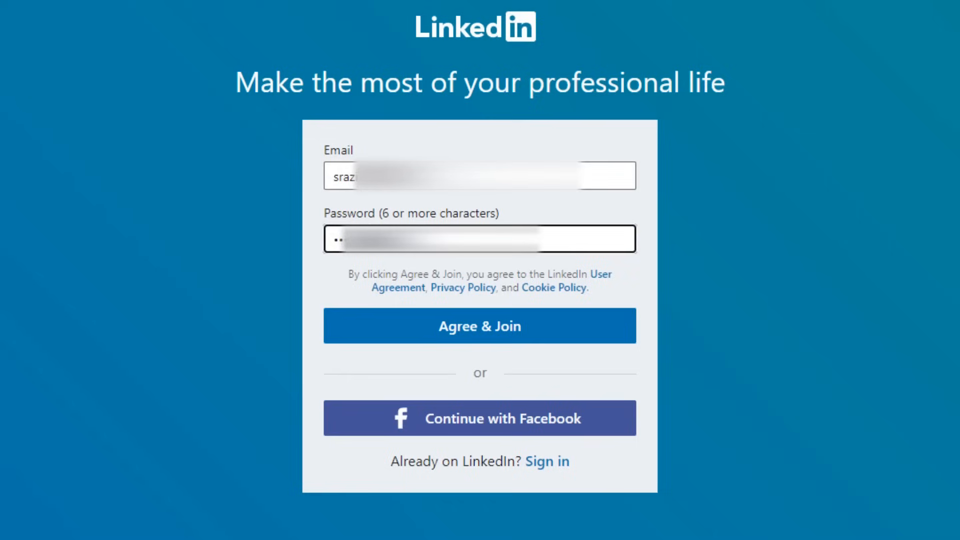
{"action": "type", "text": "••"}
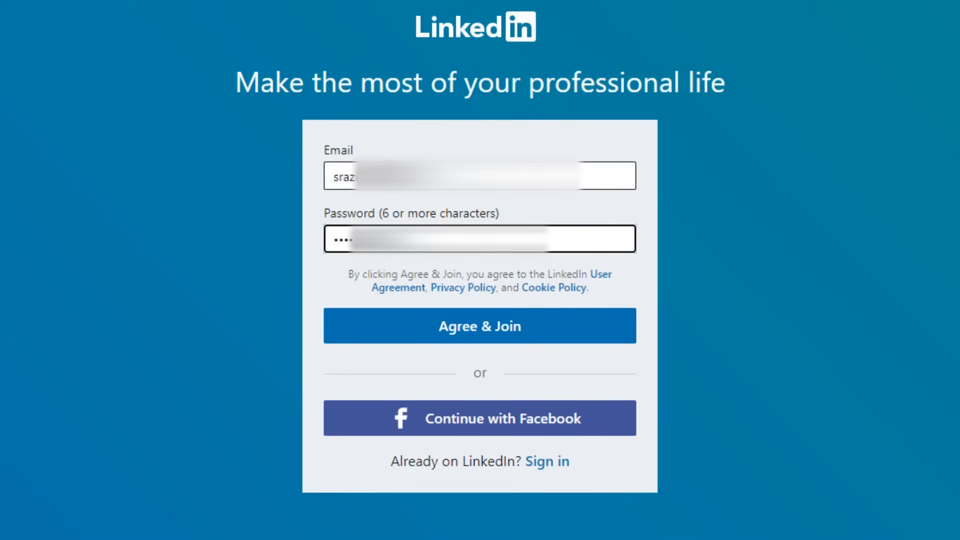
{"action": "left_click", "coordinate": [500, 176]}
{"action": "left_click", "coordinate": [752, 190]}
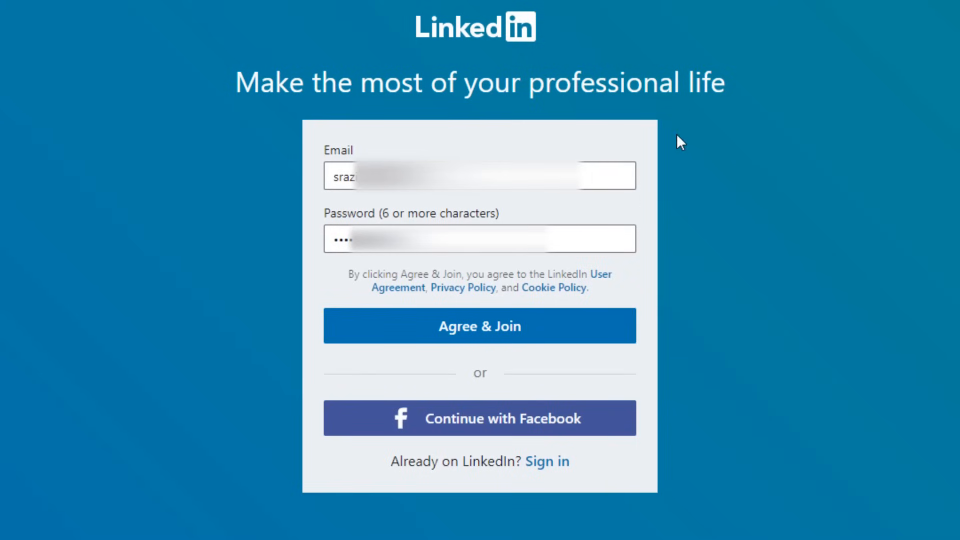
{"action": "left_click", "coordinate": [500, 338]}
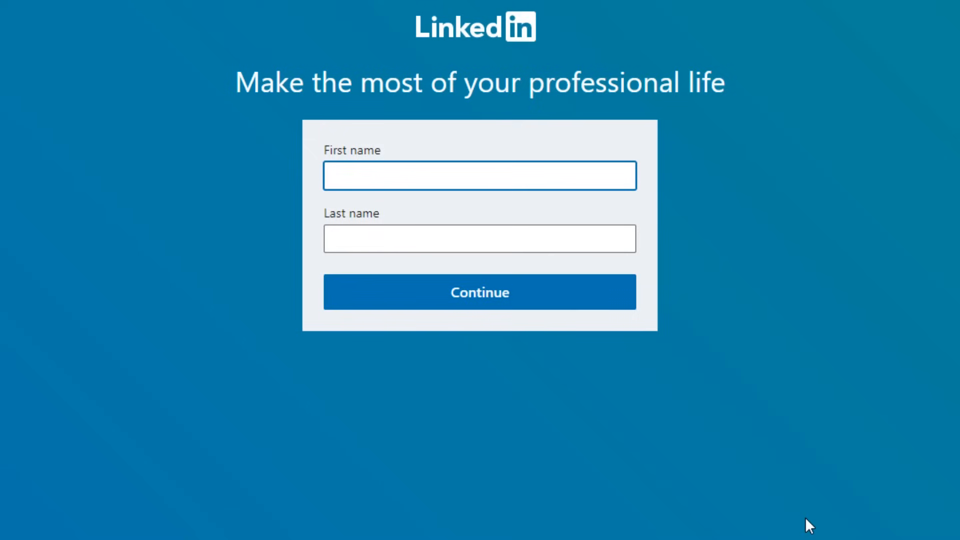
- Fill in the first name and last name fields and continue
{"action": "left_click", "coordinate": [393, 174]}
{"action": "left_click", "coordinate": [441, 232]}
{"action": "left_click", "coordinate": [380, 172]}
{"action": "type", "text": "Saifur Rahman"}
{"action": "key", "text": "Tab"}
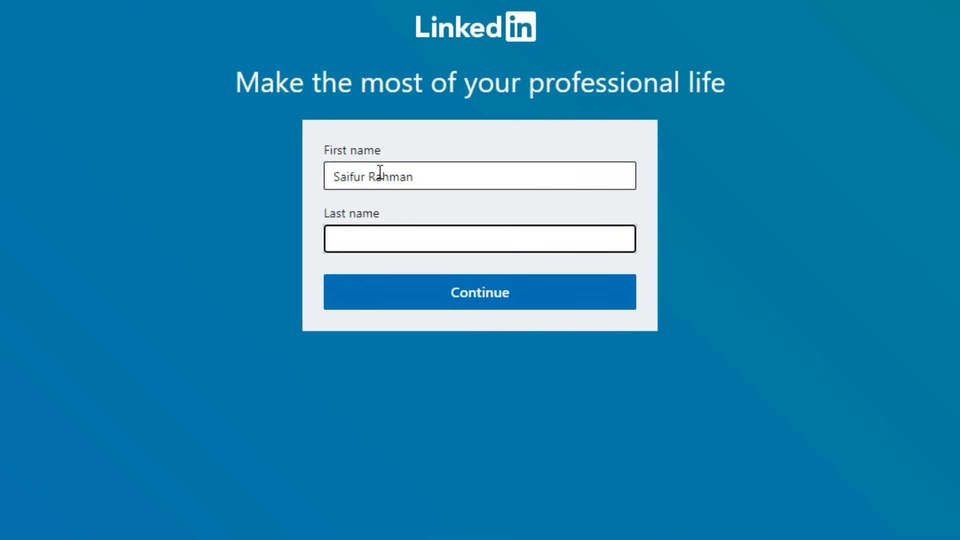
{"action": "type", "text": "Azim"}
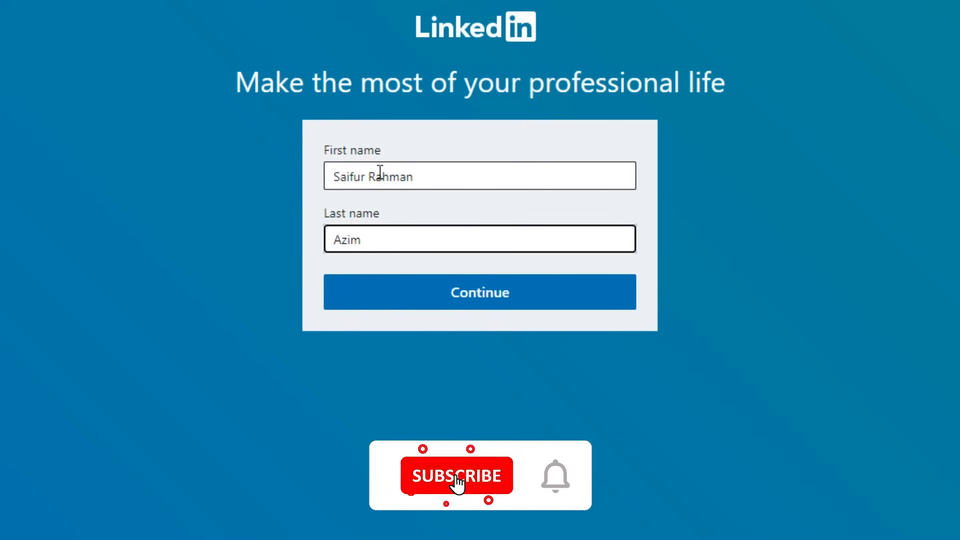
{"action": "left_click", "coordinate": [505, 296]}
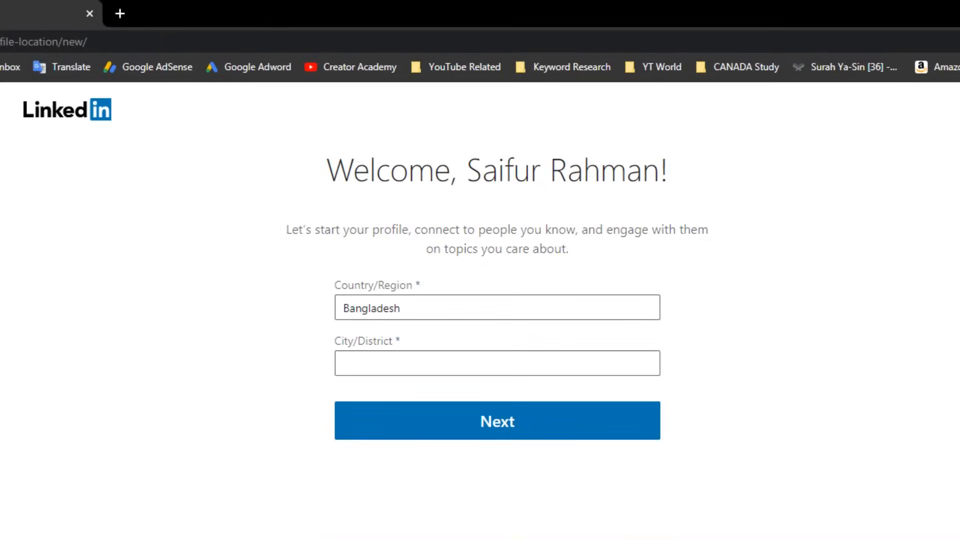
- Zoom the page to 110% and set the city to Dhaka, Bangladesh, then continue
{"action": "key", "text": "ctrl+plus"}
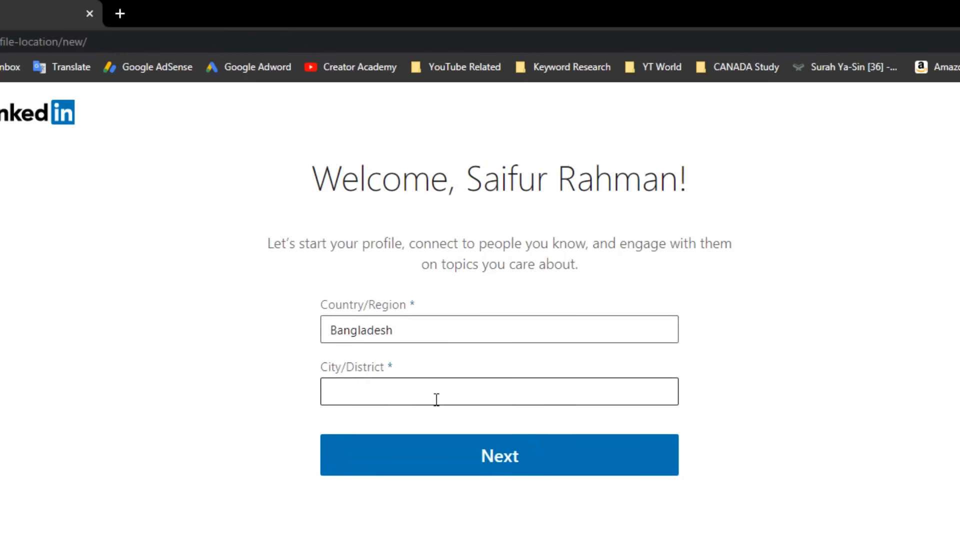
{"action": "left_click", "coordinate": [444, 329]}
{"action": "left_click", "coordinate": [417, 392]}
{"action": "left_click", "coordinate": [391, 347]}
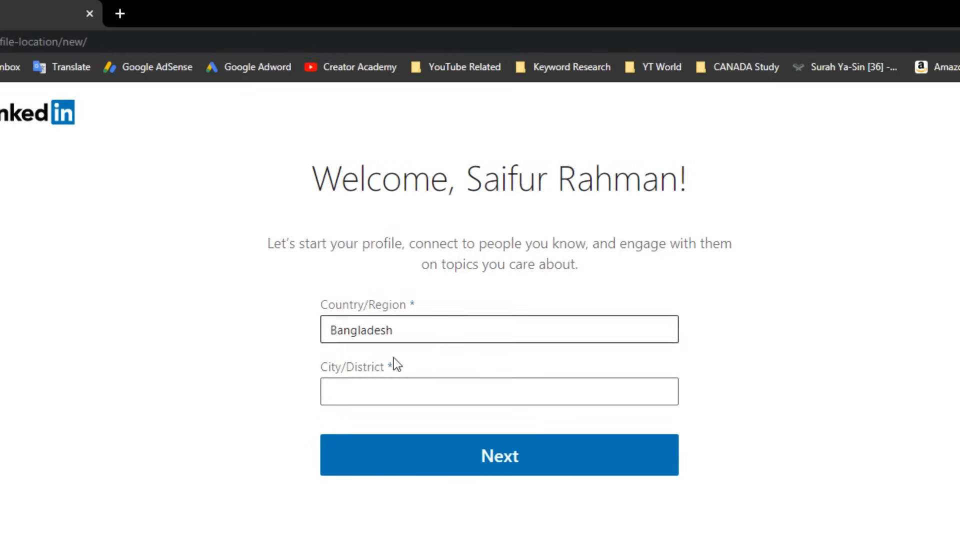
{"action": "left_click", "coordinate": [449, 328]}
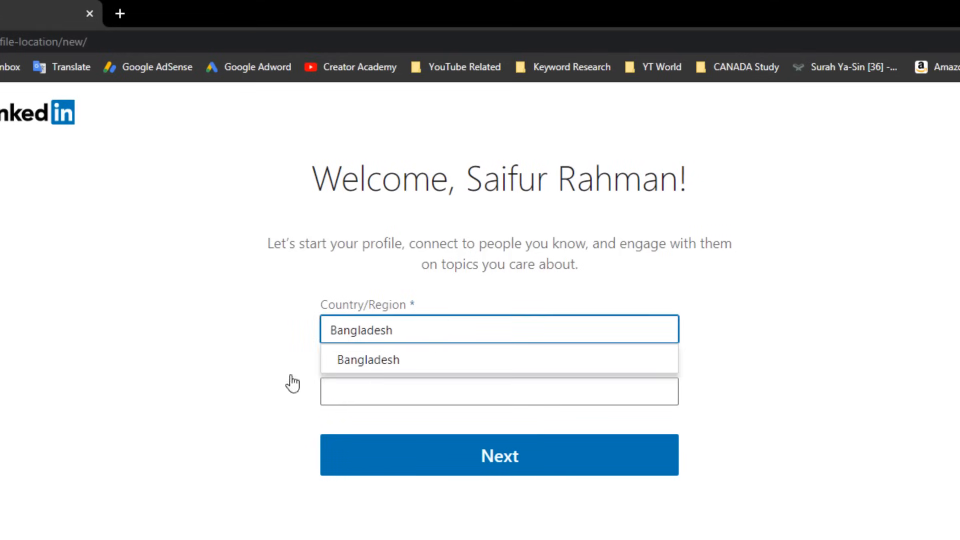
{"action": "left_click", "coordinate": [200, 406]}
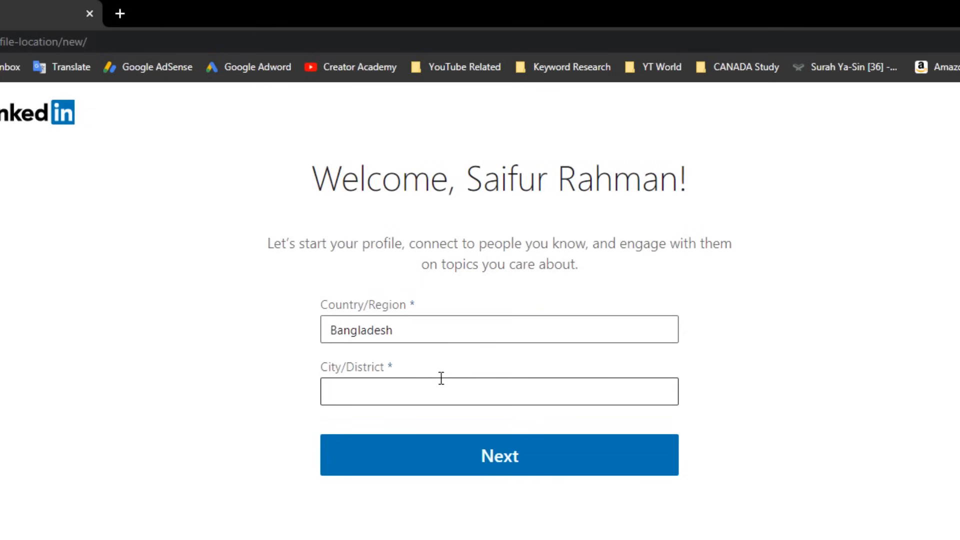
{"action": "left_click", "coordinate": [382, 398]}
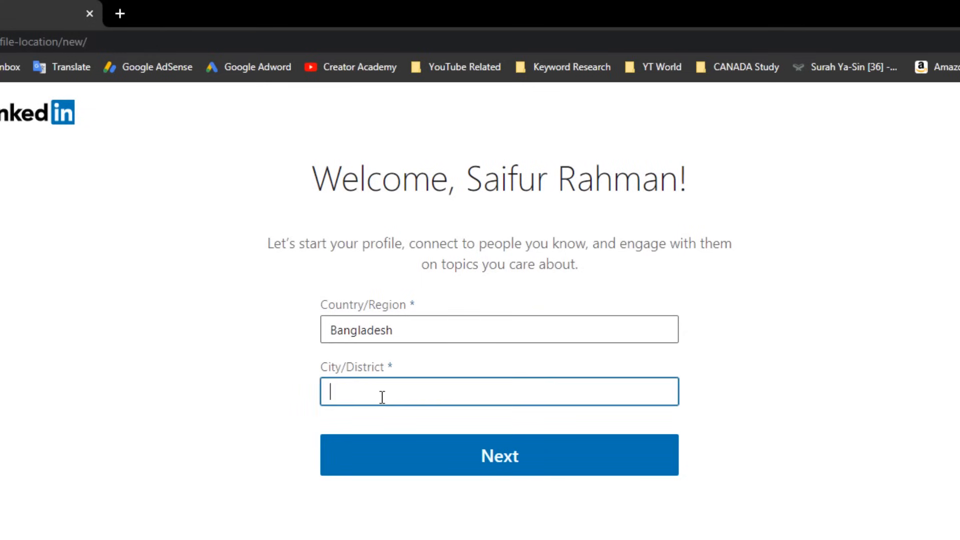
{"action": "type", "text": "Dhaka"}
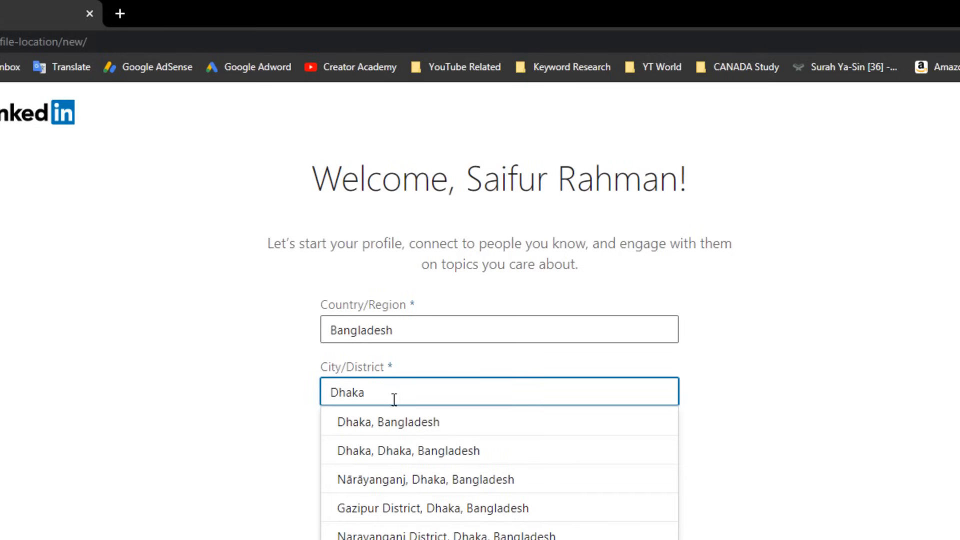
{"action": "left_click", "coordinate": [404, 429]}
{"action": "left_click", "coordinate": [527, 458]}
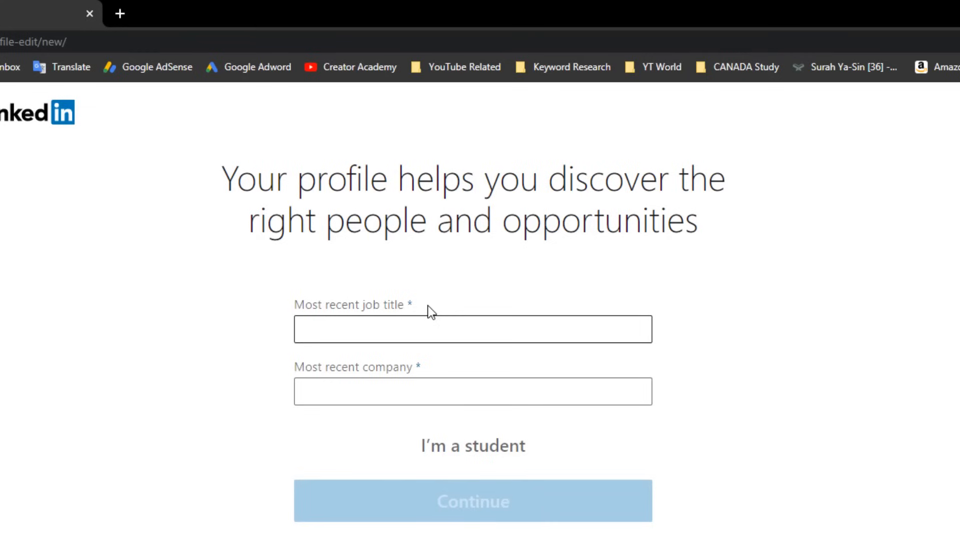
- Enter Founder as the most recent job title
{"action": "left_click", "coordinate": [434, 322]}
{"action": "left_click", "coordinate": [350, 398]}
{"action": "left_click", "coordinate": [433, 352]}
{"action": "left_click", "coordinate": [436, 326]}
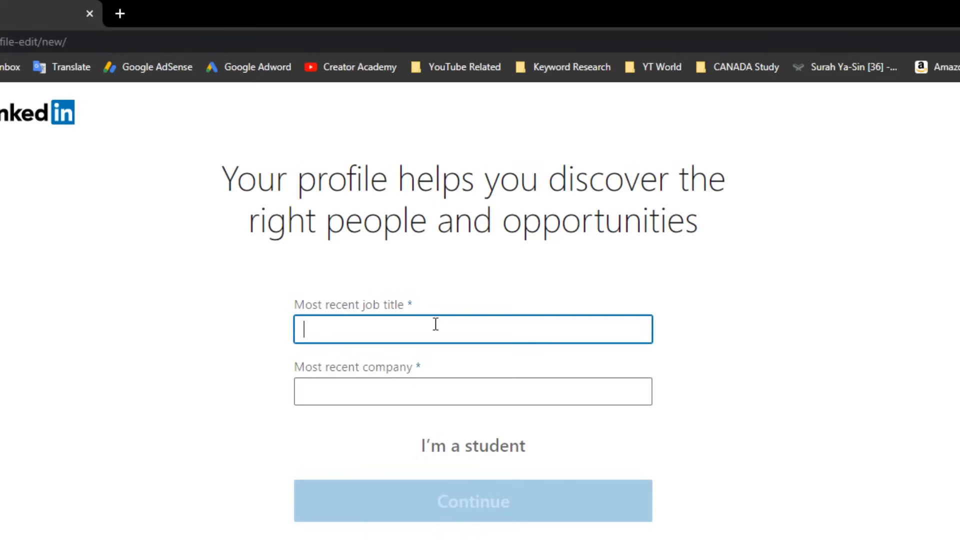
{"action": "type", "text": "Founder"}
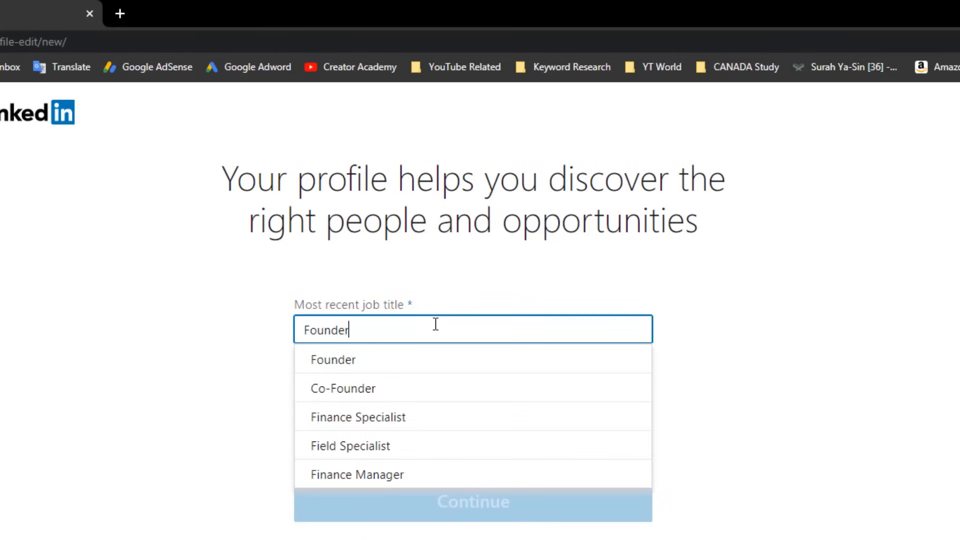
{"action": "left_click", "coordinate": [369, 360]}
- Enter Tech Unlimited as the most recent company
{"action": "left_click", "coordinate": [424, 390]}
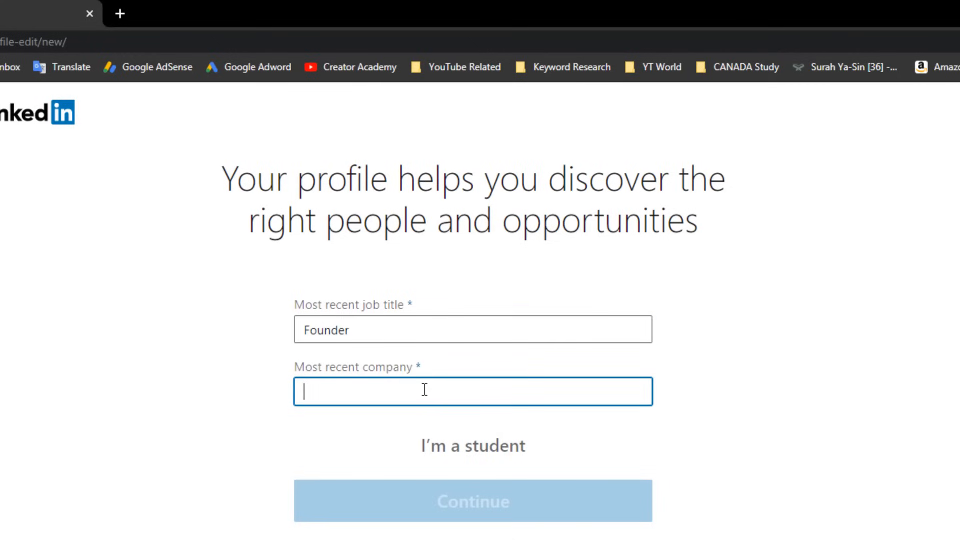
{"action": "left_click", "coordinate": [375, 332]}
{"action": "left_click", "coordinate": [241, 346]}
{"action": "left_click", "coordinate": [371, 395]}
{"action": "type", "text": "Tech "}
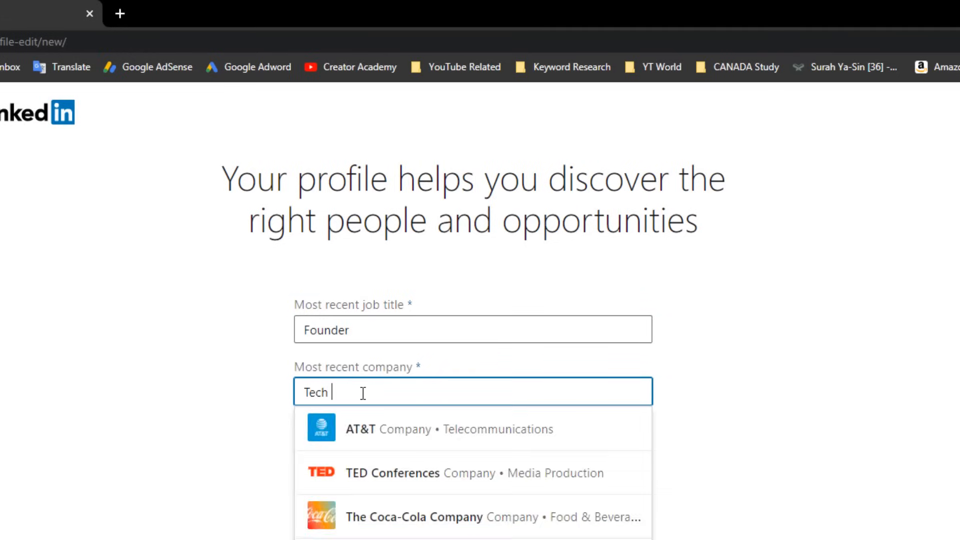
{"action": "type", "text": "Unlimited"}
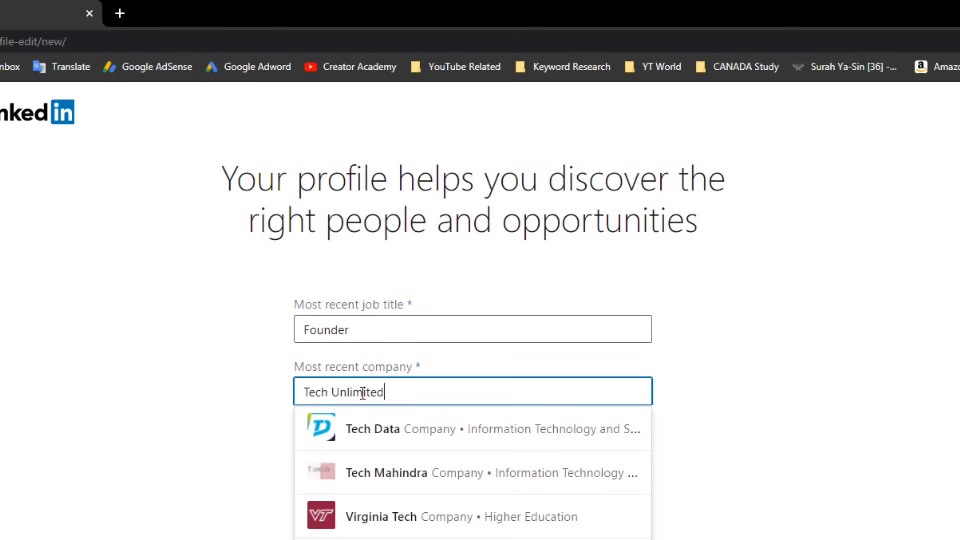
{"action": "key", "text": "Tab"}
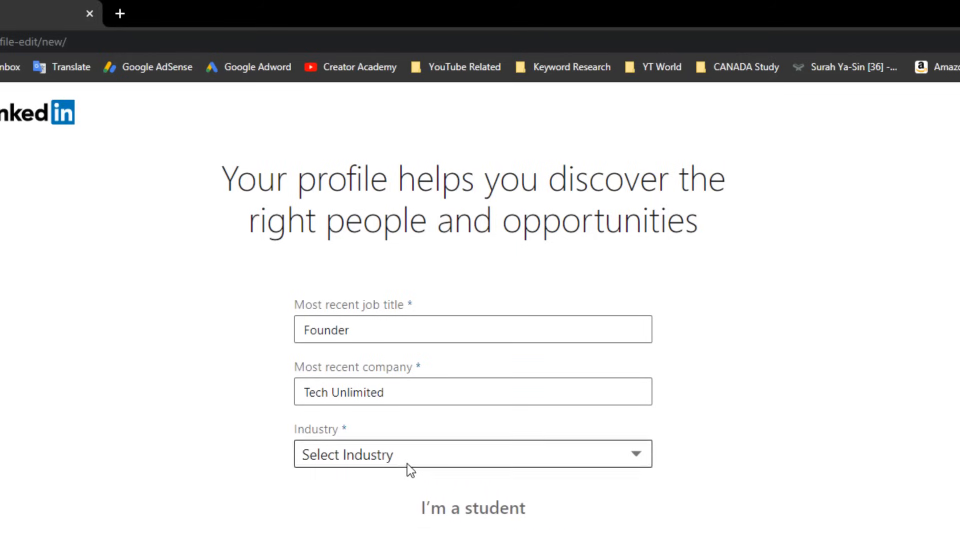
- Choose Media Production as the industry and submit the job details
{"action": "left_click", "coordinate": [390, 455]}
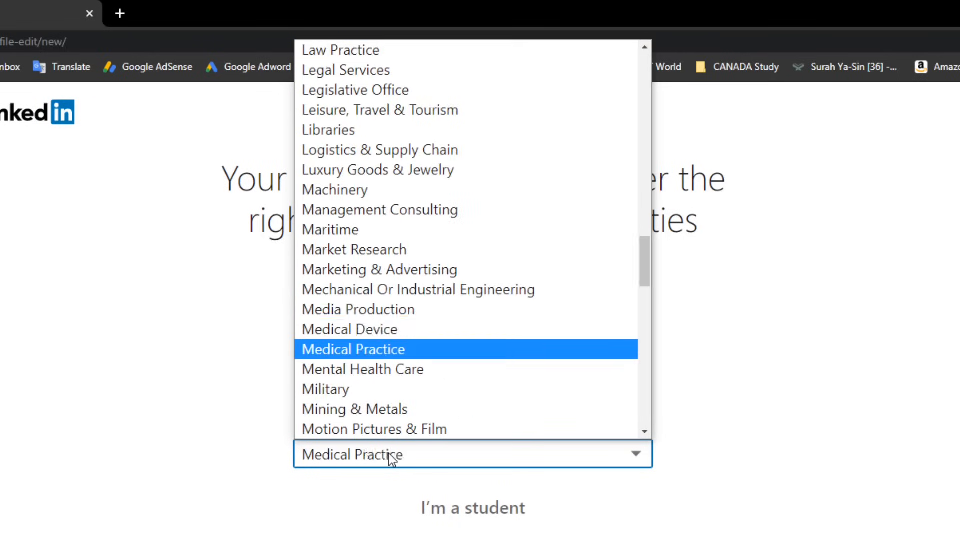
{"action": "key", "text": "Up"}
{"action": "key", "text": "Up"}
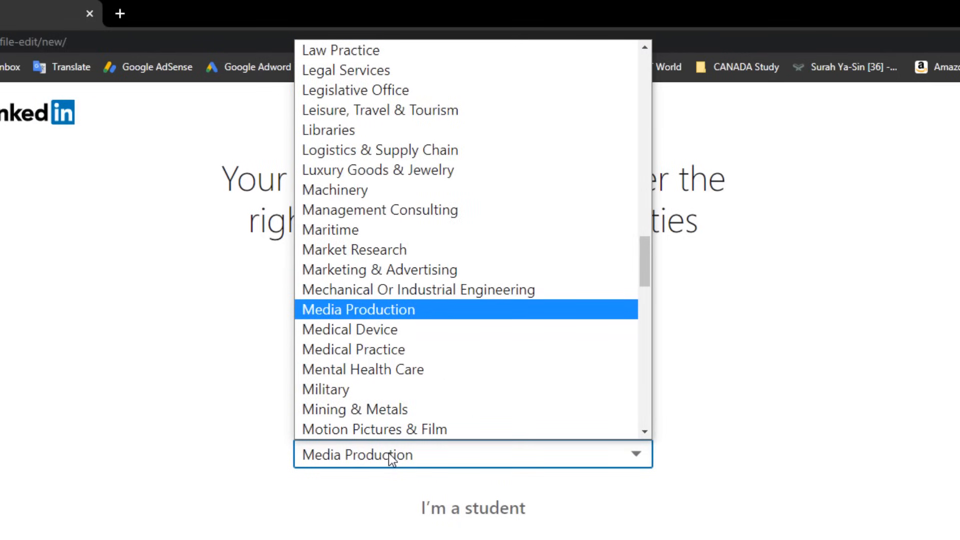
{"action": "key", "text": "Return"}
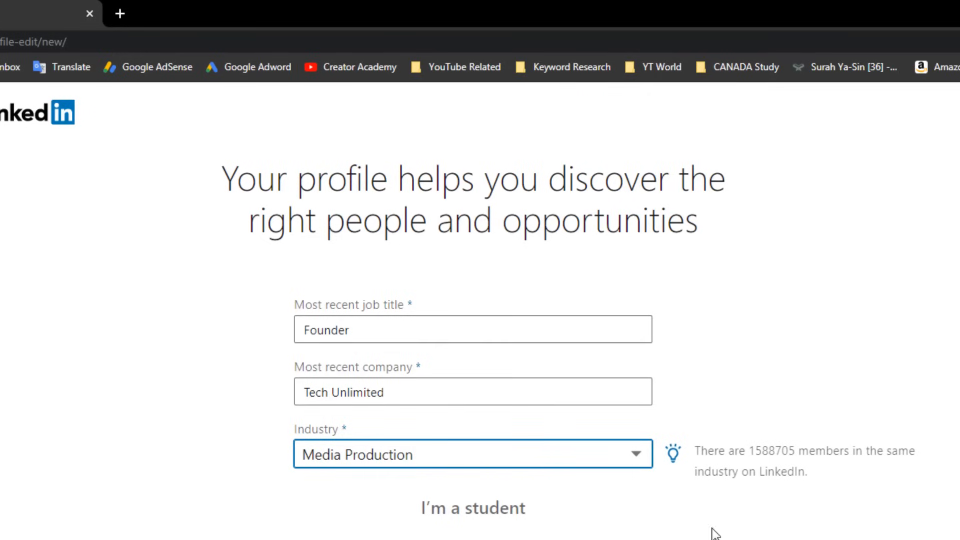
{"action": "left_click_drag", "start_coordinate": [729, 450], "coordinate": [837, 453]}
{"action": "left_click", "coordinate": [796, 456]}
{"action": "left_click", "coordinate": [805, 537]}
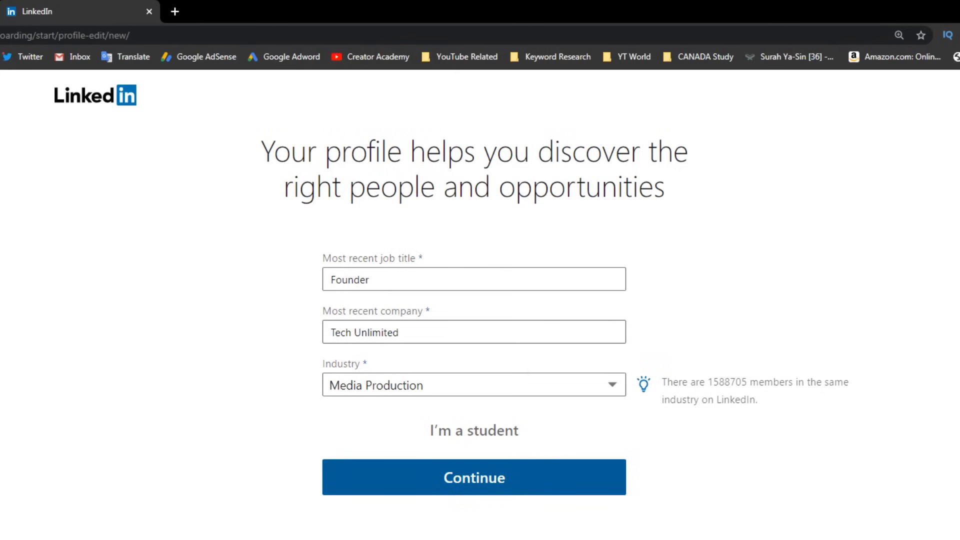
{"action": "left_click", "coordinate": [474, 478]}
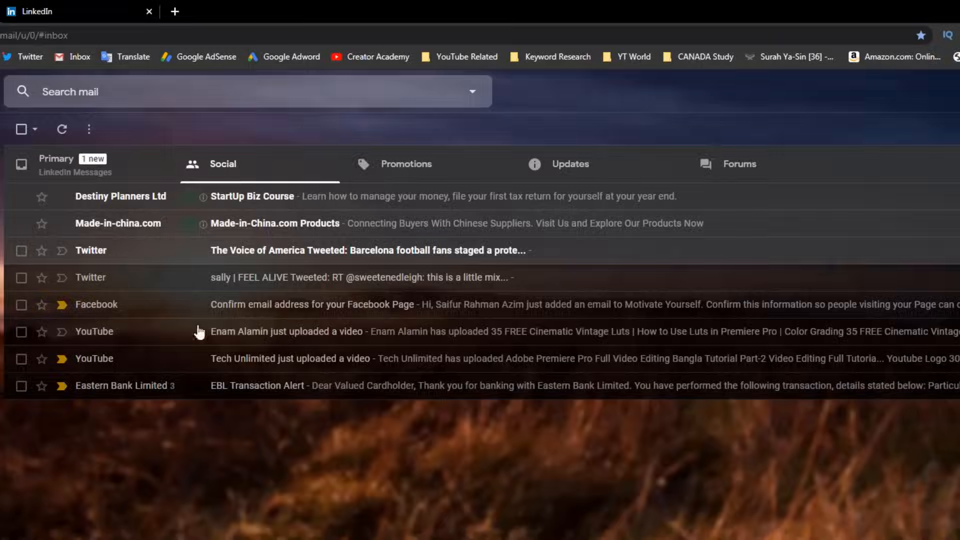
- Open LinkedIn's confirmation email in the Primary inbox and copy its verification code
{"action": "left_click", "coordinate": [82, 173]}
{"action": "left_click", "coordinate": [258, 198]}
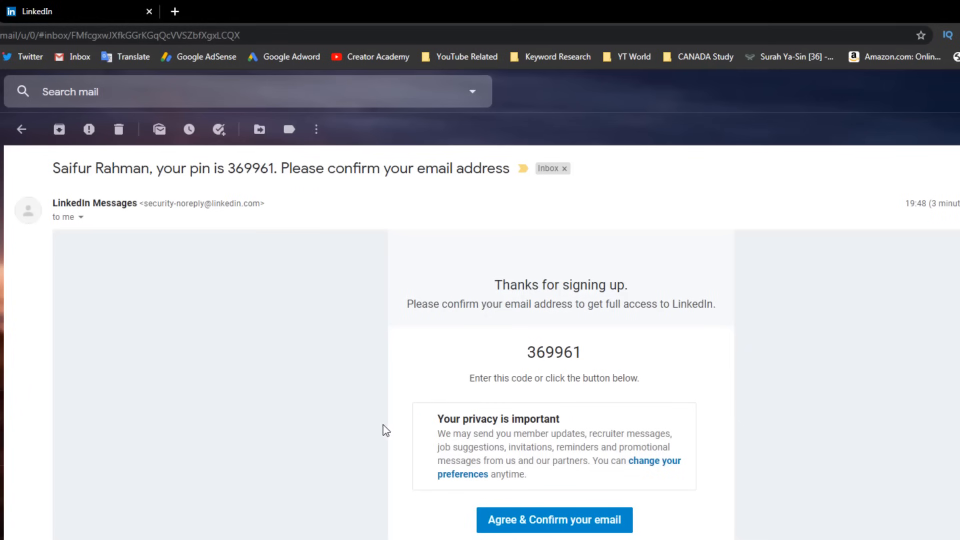
{"action": "left_click_drag", "start_coordinate": [598, 356], "coordinate": [523, 356]}
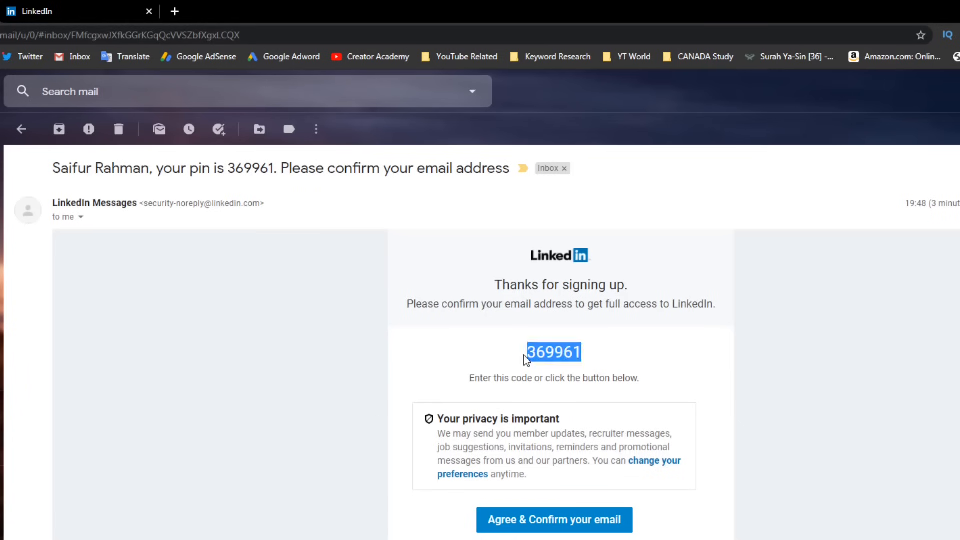
{"action": "right_click", "coordinate": [550, 356]}
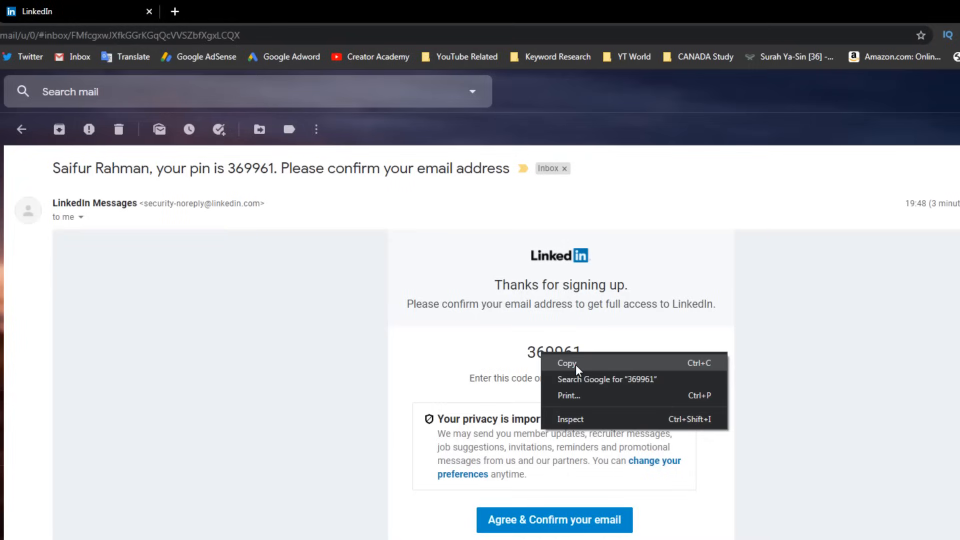
{"action": "left_click", "coordinate": [575, 365]}
- Switch back to LinkedIn and paste the code into the code field
{"action": "key", "text": "alt+Tab"}
{"action": "right_click", "coordinate": [450, 295]}
{"action": "left_click", "coordinate": [520, 381]}
- Clear the mis-pasted text, type the email's verification code and submit it
{"action": "left_click_drag", "start_coordinate": [542, 288], "coordinate": [358, 324]}
{"action": "key", "text": "BackSpace"}
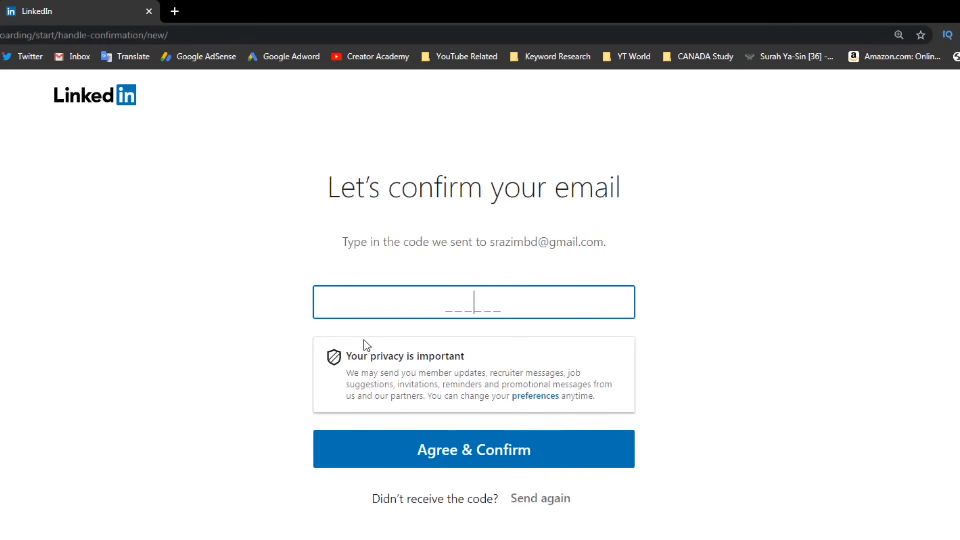
{"action": "key", "text": "ctrl+v"}
{"action": "key", "text": "ctrl+a"}
{"action": "key", "text": "BackSpace"}
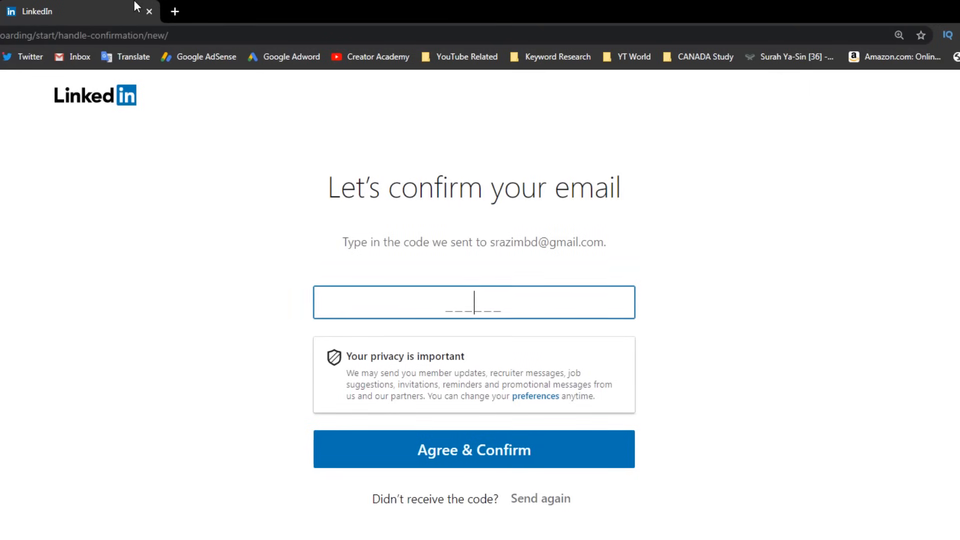
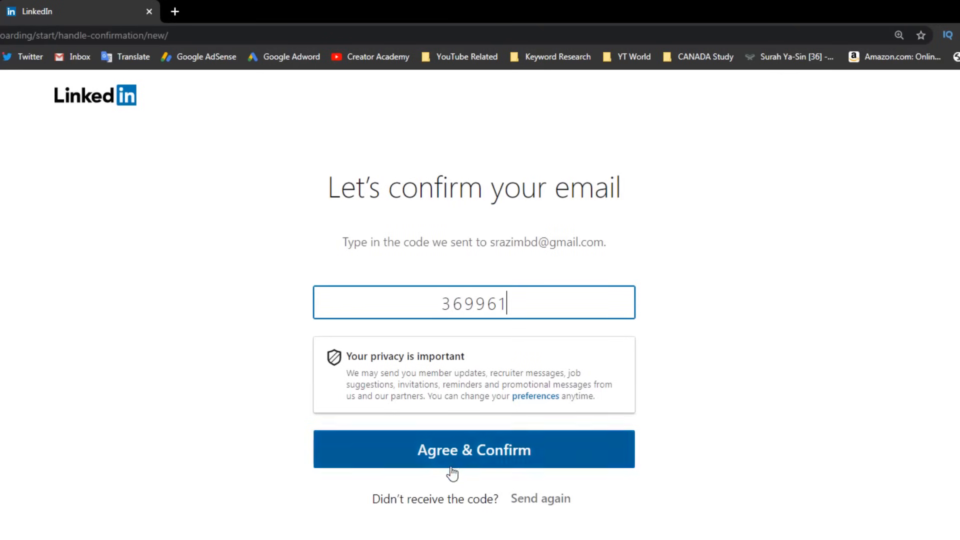
{"action": "left_click", "coordinate": [332, 458]}
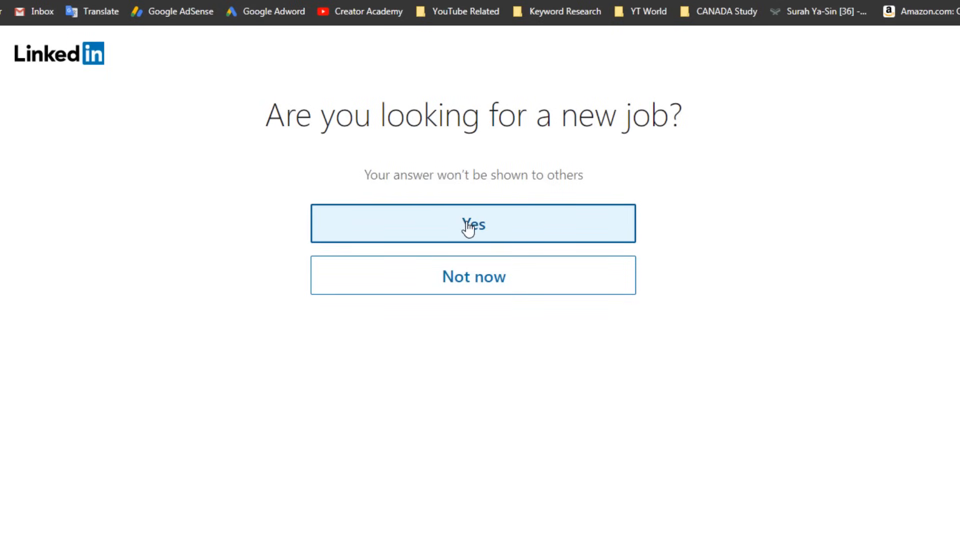
- Answer Yes to looking for a new job and review the Founder job search
{"action": "left_click", "coordinate": [550, 228]}
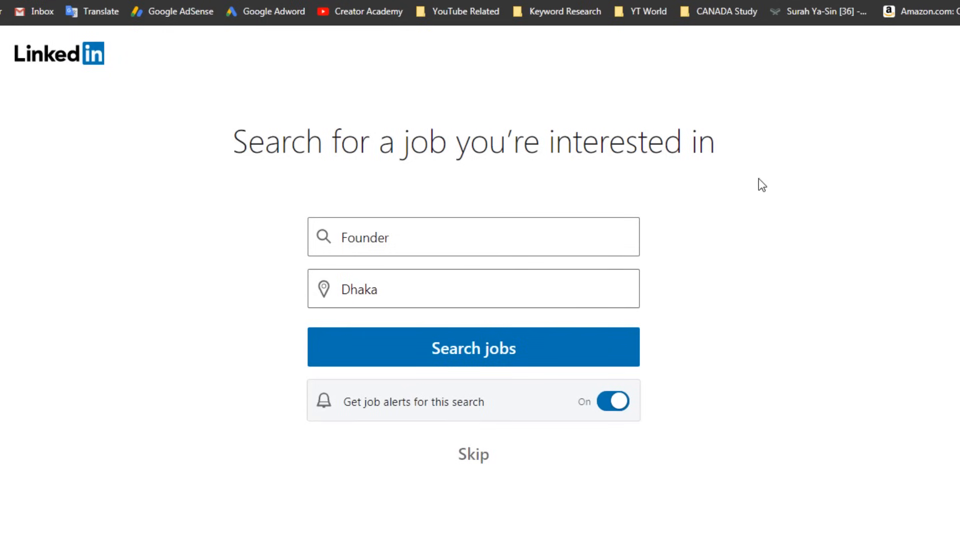
{"action": "left_click", "coordinate": [395, 238]}
{"action": "left_click", "coordinate": [177, 233]}
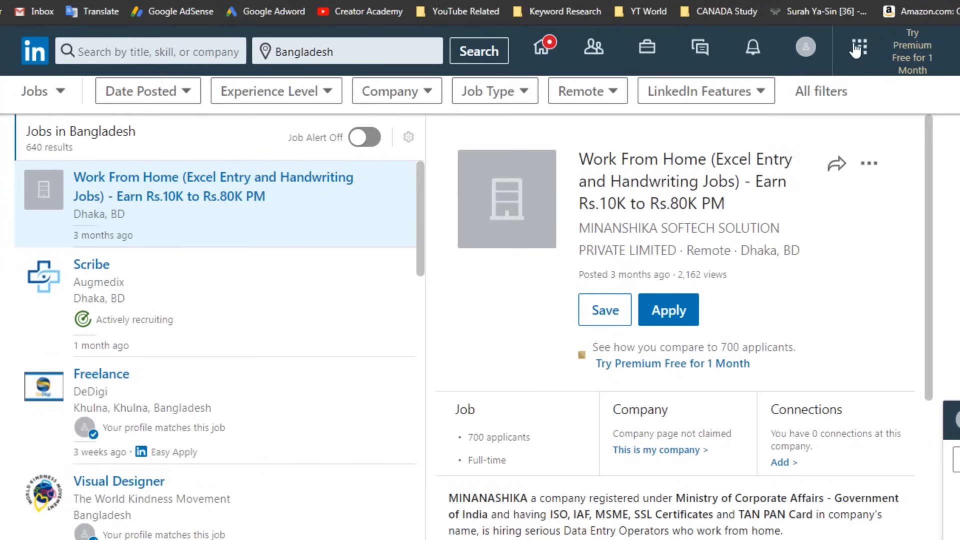
- Open your own profile, Founder at Tech Unlimited in Dhaka, from the Me menu, then begin a LinkedIn search
{"action": "left_click", "coordinate": [815, 54]}
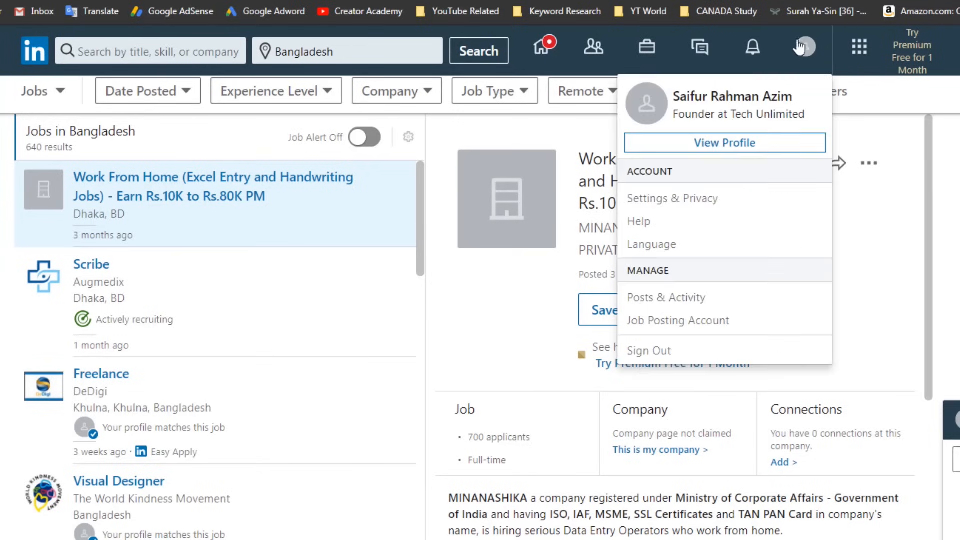
{"action": "left_click", "coordinate": [723, 149]}
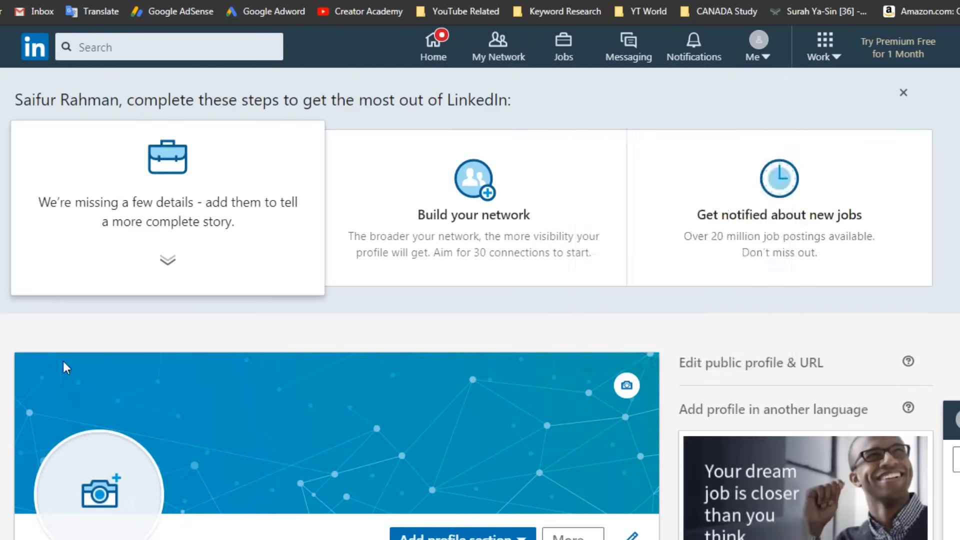
{"action": "scroll", "coordinate": [798, 446], "scroll_direction": "down", "scroll_amount": 7}
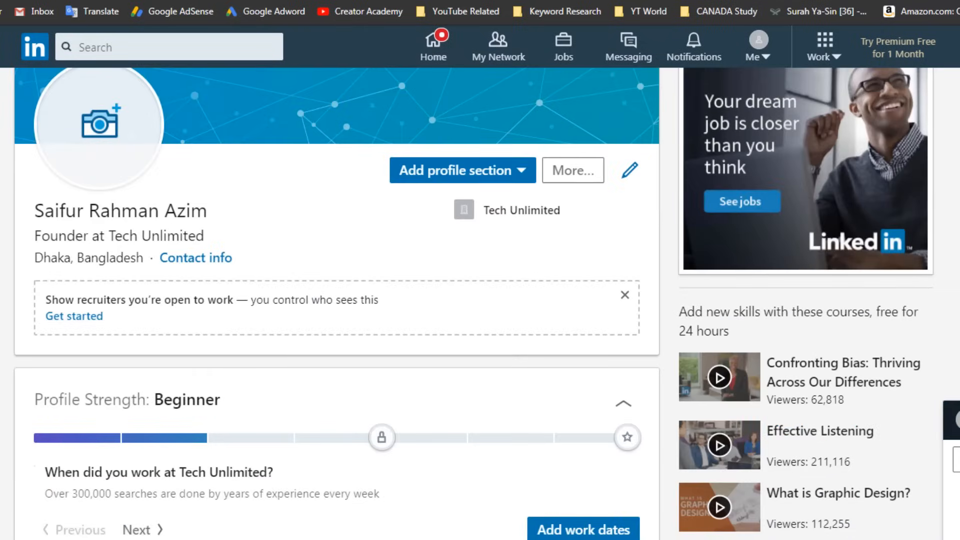
{"action": "scroll", "coordinate": [787, 489], "scroll_direction": "up", "scroll_amount": 7}
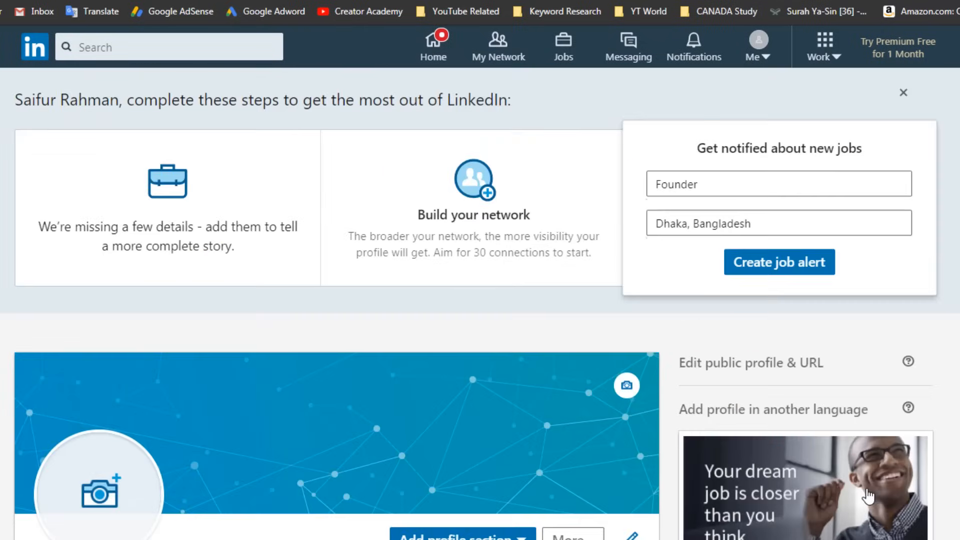
{"action": "left_click", "coordinate": [114, 37]}
- Search for the 10 Minute School CEO by name and open his profile as an example
{"action": "type", "text": "Sakib A"}
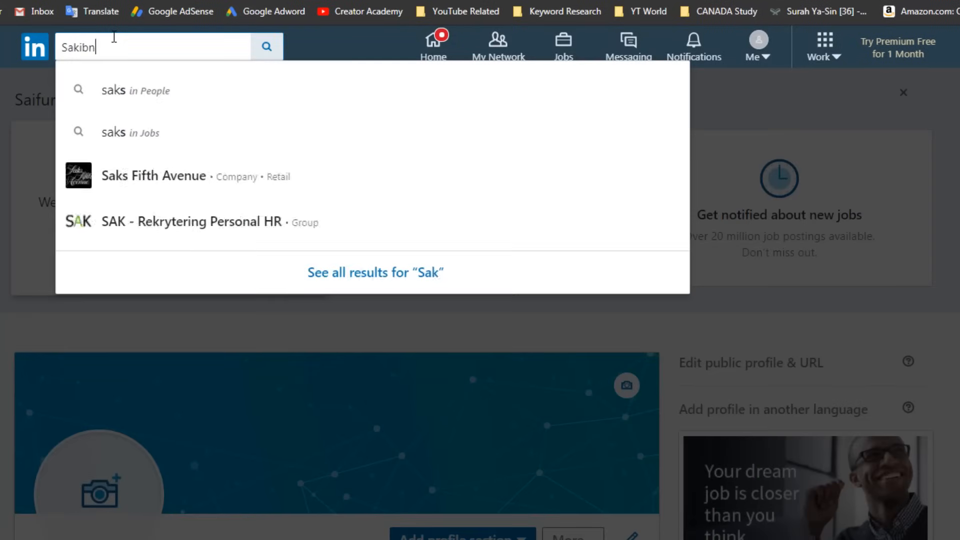
{"action": "type", "text": "l Hasan"}
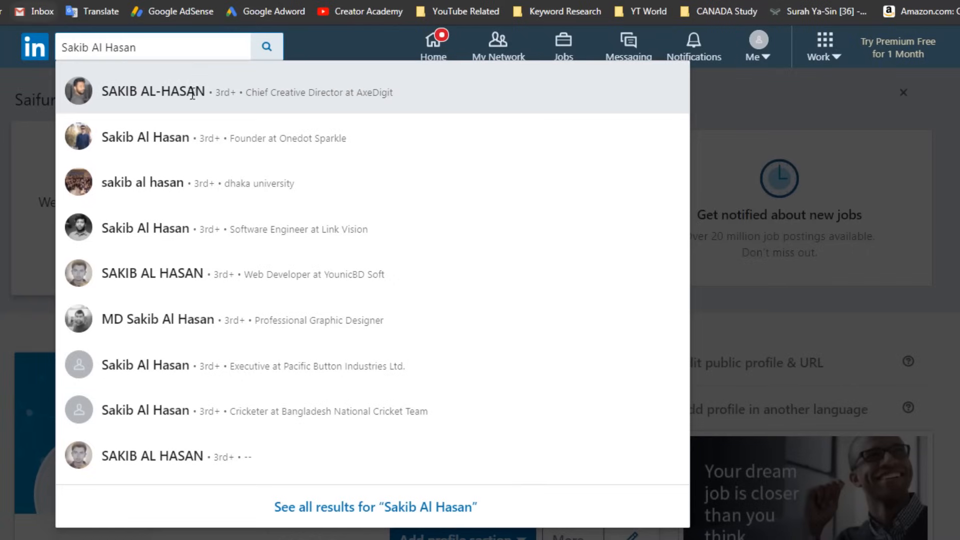
{"action": "key", "text": "BackSpace"}
{"action": "key", "text": "BackSpace"}
{"action": "type", "text": "san"}
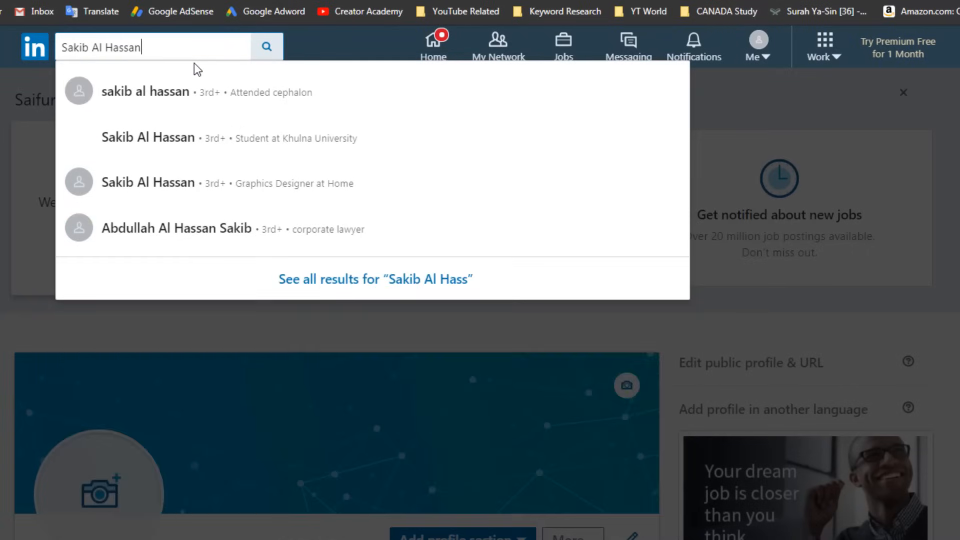
{"action": "key", "text": "ctrl+a"}
{"action": "key", "text": "BackSpace"}
{"action": "type", "text": "Ayman S"}
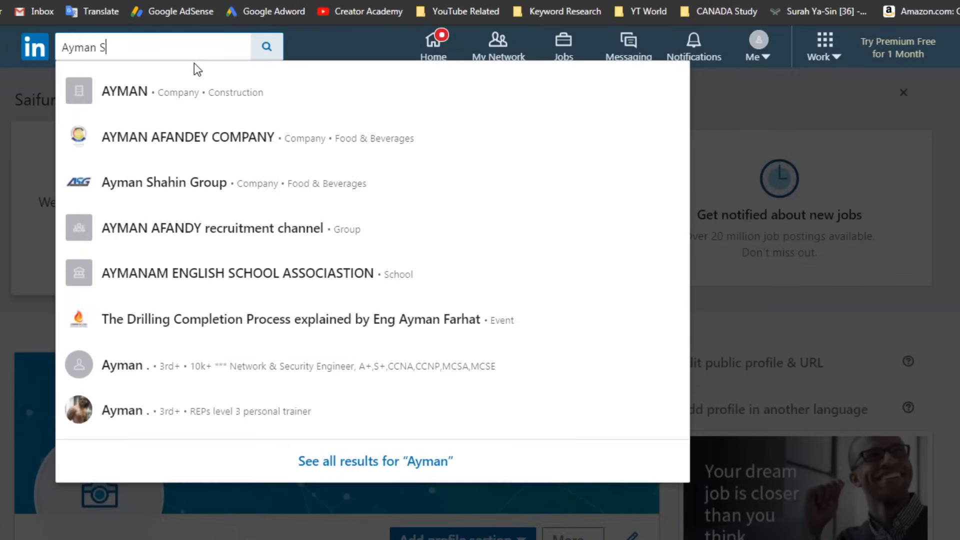
{"action": "type", "text": "adi"}
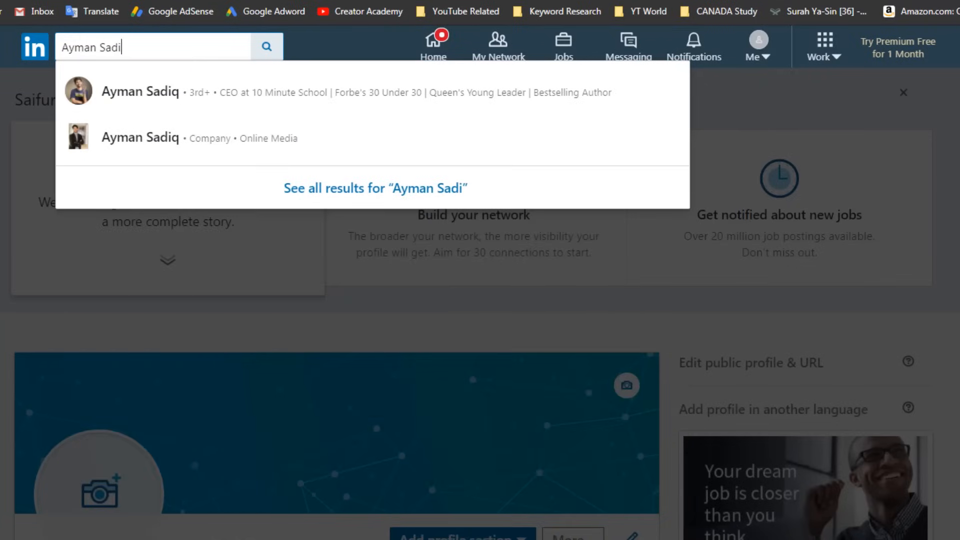
{"action": "left_click", "coordinate": [269, 98]}
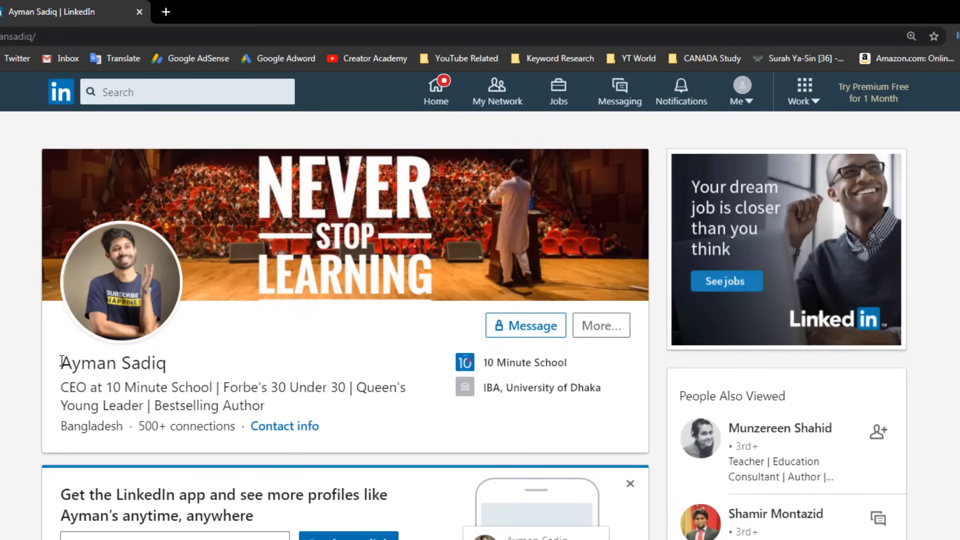
{"action": "left_click_drag", "start_coordinate": [72, 387], "coordinate": [150, 388]}
{"action": "left_click", "coordinate": [97, 391]}
{"action": "scroll", "coordinate": [375, 456], "scroll_direction": "down", "scroll_amount": 10}
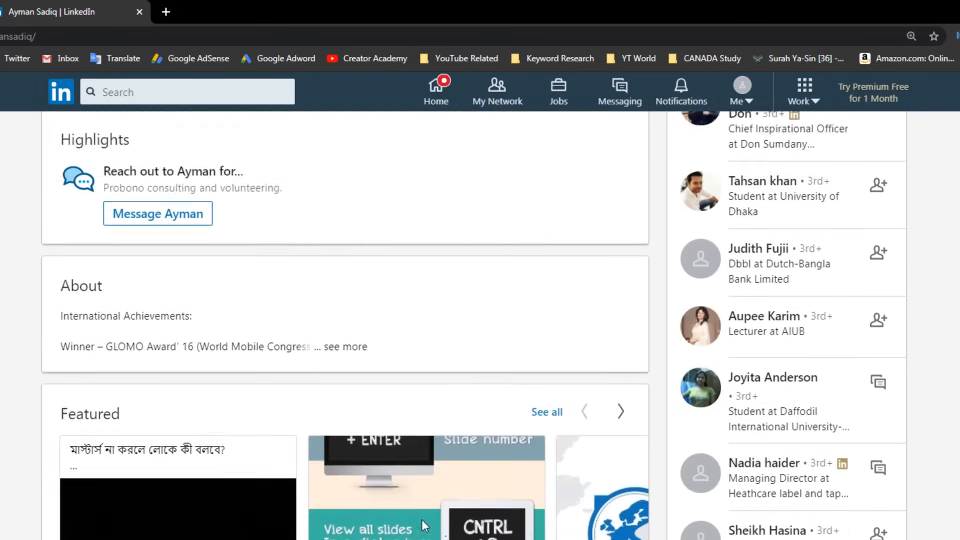
{"action": "scroll", "coordinate": [475, 325], "scroll_direction": "up", "scroll_amount": 10}
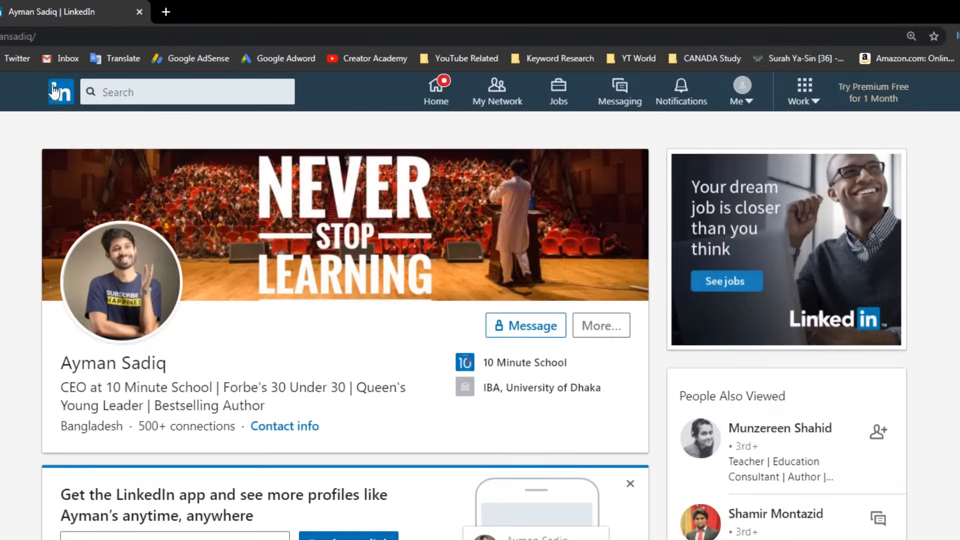
{"action": "left_click", "coordinate": [120, 93]}
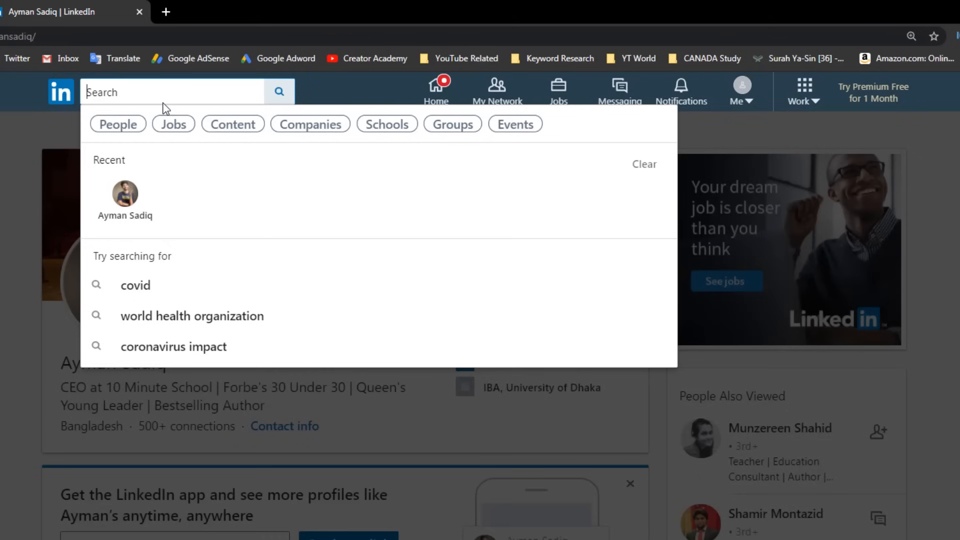
{"action": "type", "text": "tawhid afridi"}
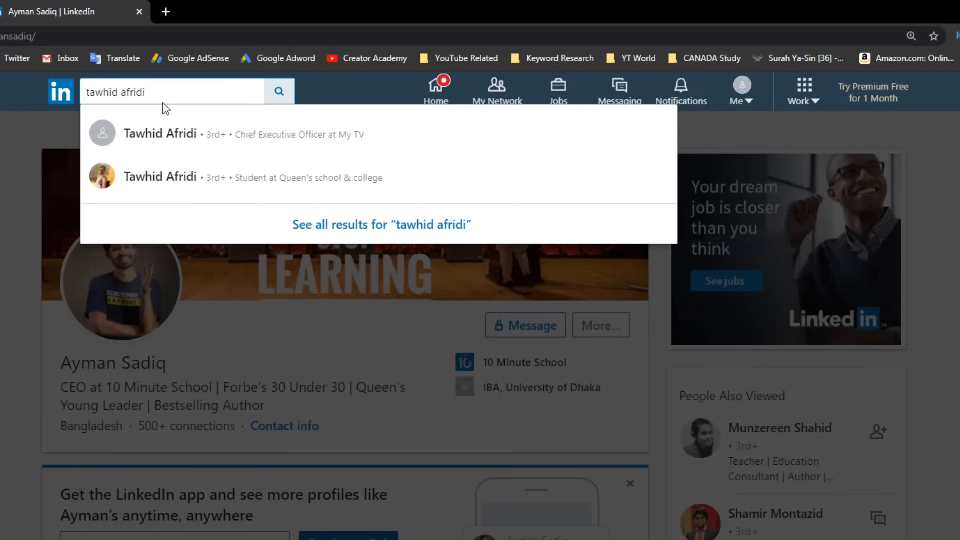
{"action": "key", "text": "ctrl+a"}
{"action": "key", "text": "BackSpace"}
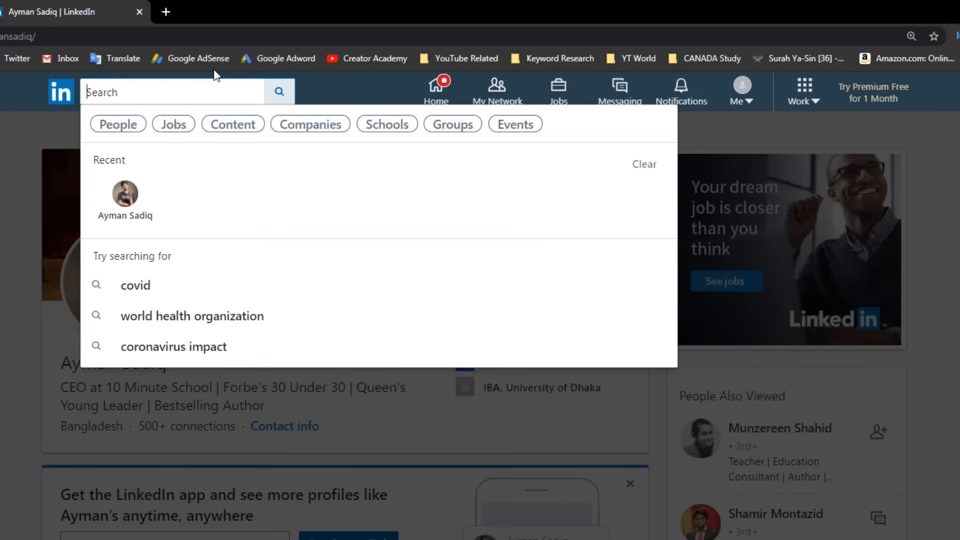
{"action": "key", "text": "Escape"}
{"action": "scroll", "coordinate": [481, 325], "scroll_direction": "down", "scroll_amount": 10}
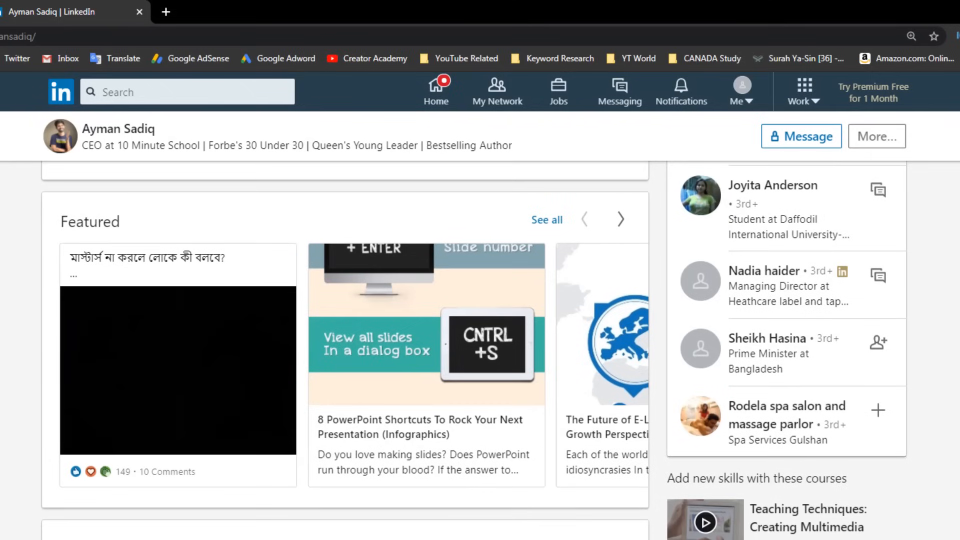
{"action": "scroll", "coordinate": [474, 350], "scroll_direction": "down", "scroll_amount": 6}
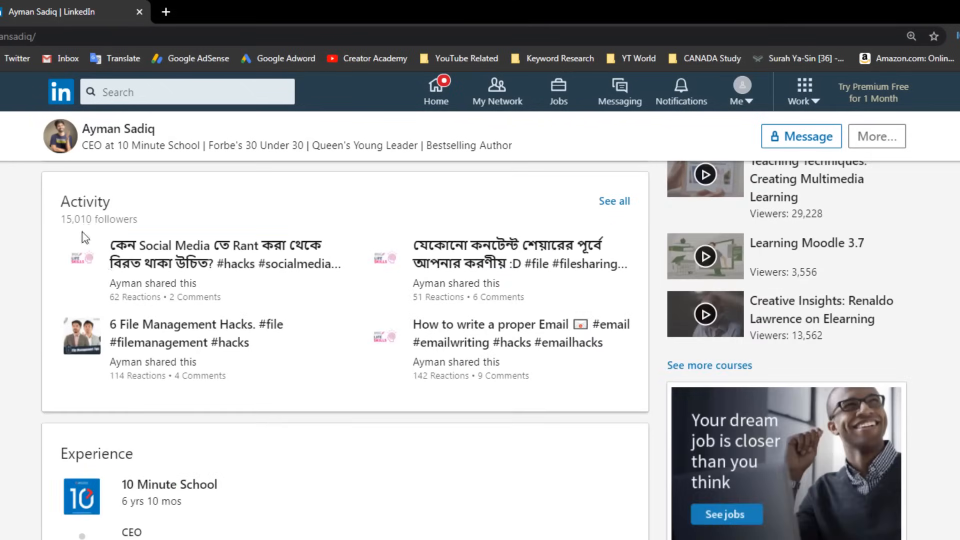
{"action": "scroll", "coordinate": [250, 500], "scroll_direction": "down", "scroll_amount": 6}
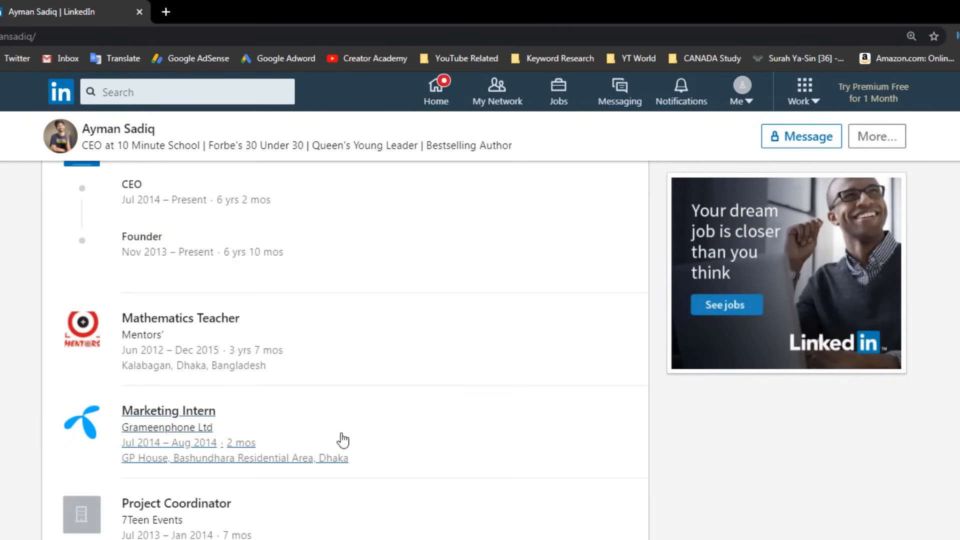
{"action": "scroll", "coordinate": [253, 487], "scroll_direction": "up", "scroll_amount": 4}
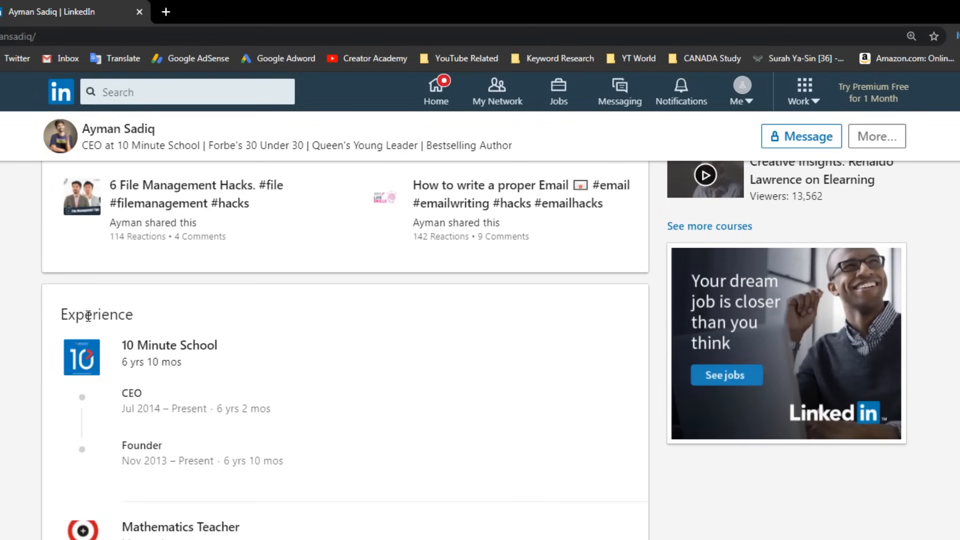
{"action": "scroll", "coordinate": [230, 360], "scroll_direction": "down", "scroll_amount": 4}
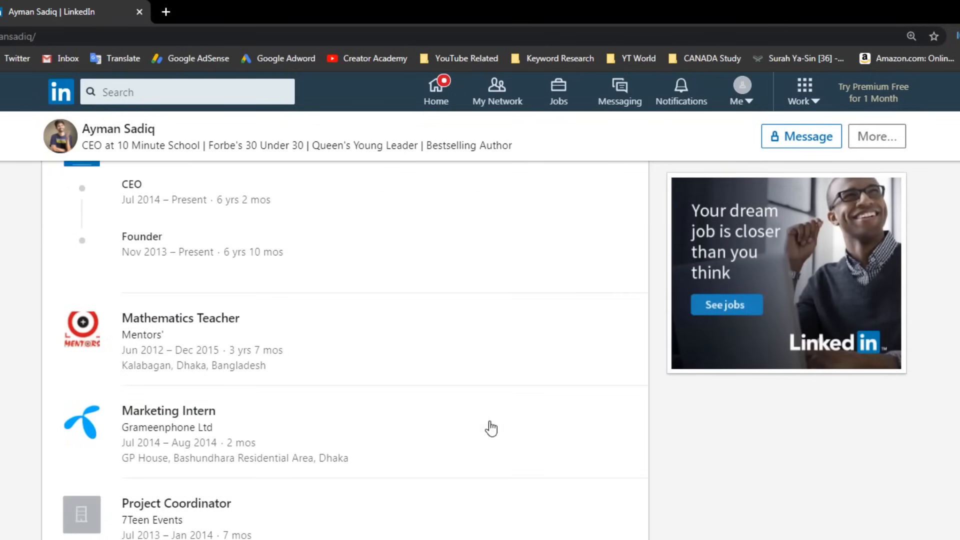
{"action": "scroll", "coordinate": [330, 529], "scroll_direction": "down", "scroll_amount": 3}
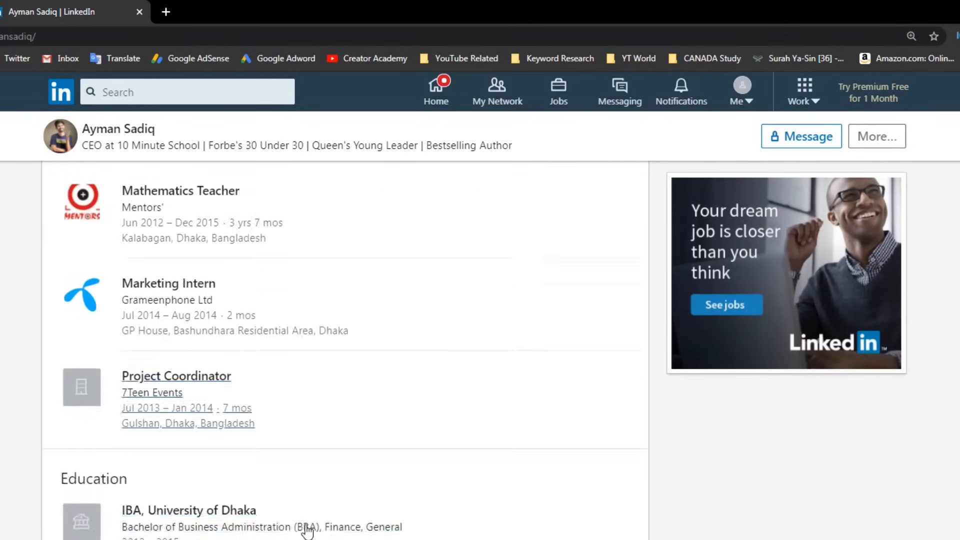
{"action": "scroll", "coordinate": [340, 461], "scroll_direction": "down", "scroll_amount": 4}
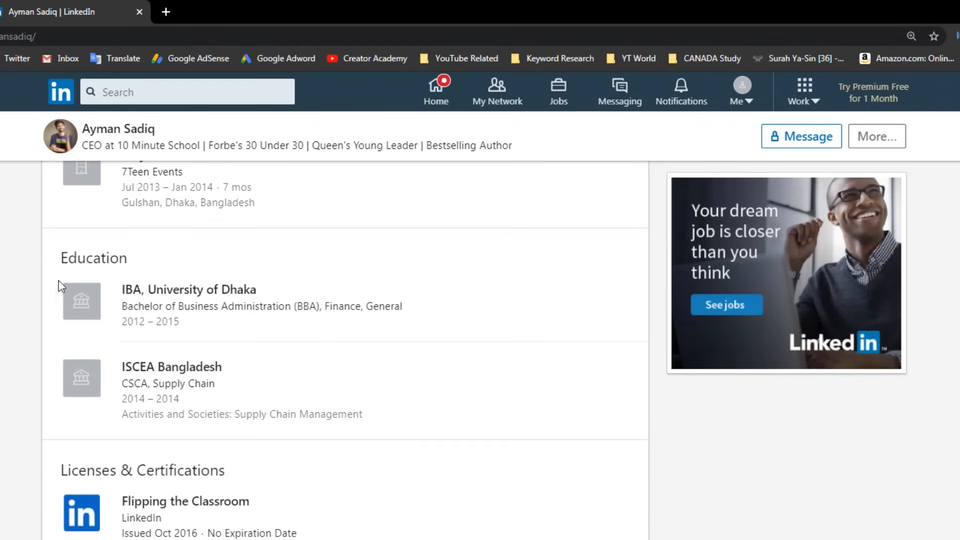
{"action": "scroll", "coordinate": [395, 414], "scroll_direction": "down", "scroll_amount": 4}
{"action": "scroll", "coordinate": [223, 406], "scroll_direction": "down", "scroll_amount": 1}
{"action": "scroll", "coordinate": [222, 406], "scroll_direction": "down", "scroll_amount": 4}
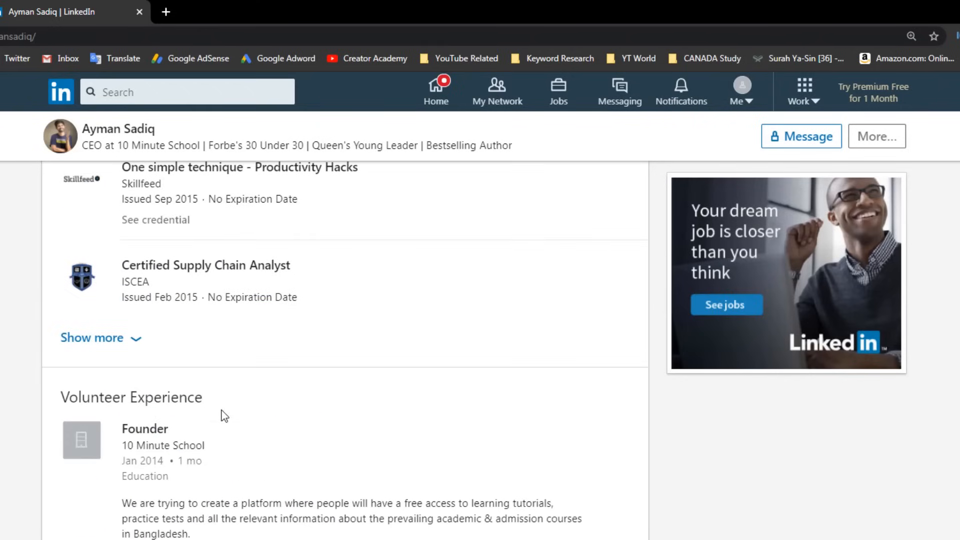
{"action": "scroll", "coordinate": [251, 469], "scroll_direction": "down", "scroll_amount": 7}
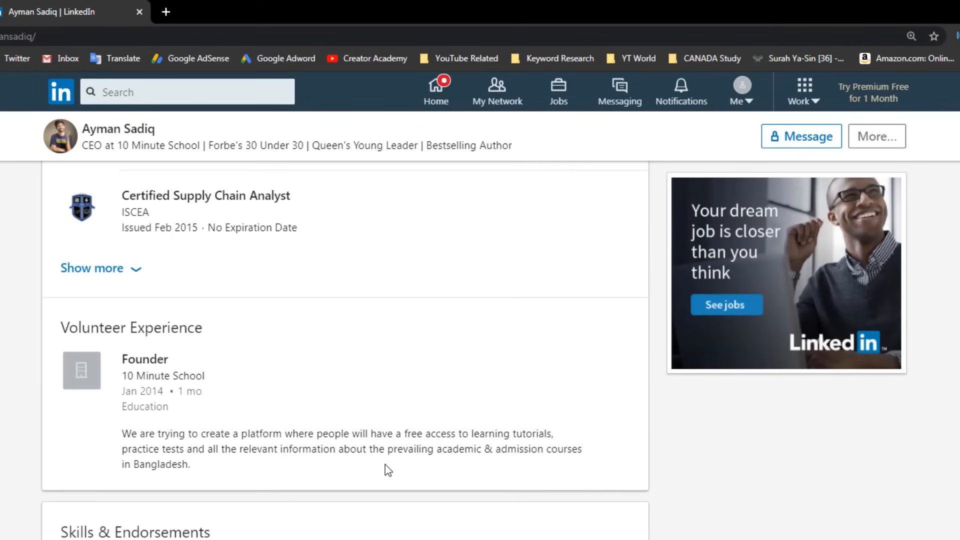
{"action": "scroll", "coordinate": [96, 506], "scroll_direction": "up", "scroll_amount": 8}
{"action": "scroll", "coordinate": [345, 325], "scroll_direction": "up", "scroll_amount": 15}
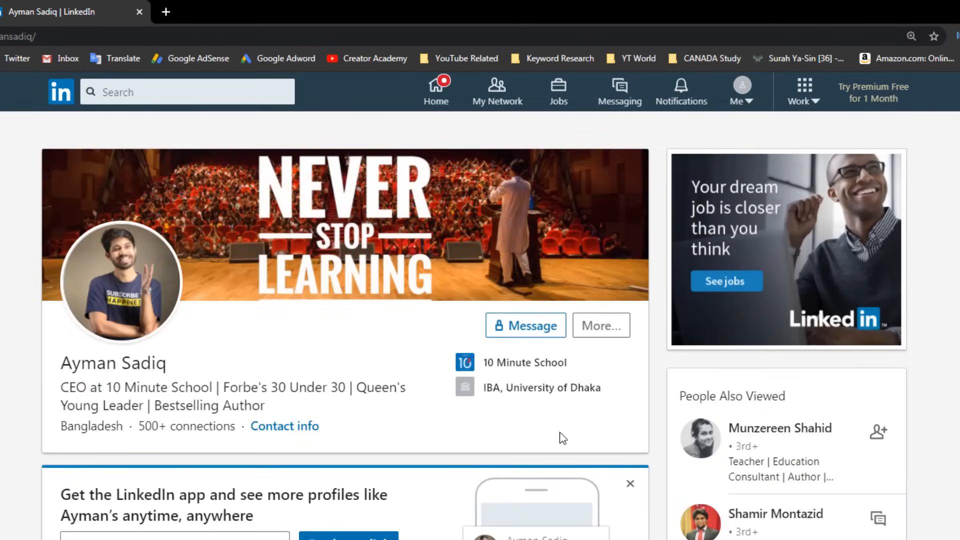
- Return to your own profile through the Me menu and dismiss the onboarding steps banner
{"action": "left_click", "coordinate": [744, 100]}
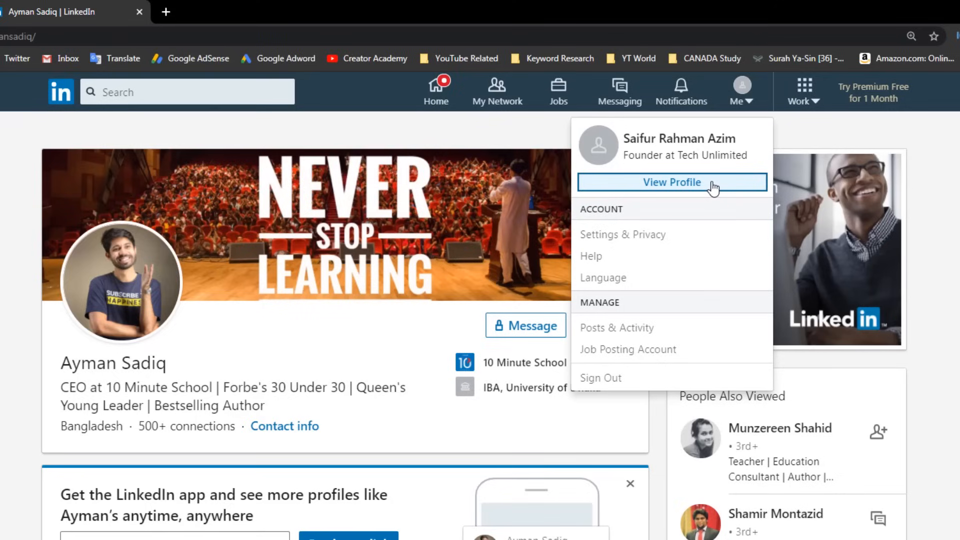
{"action": "left_click", "coordinate": [663, 186]}
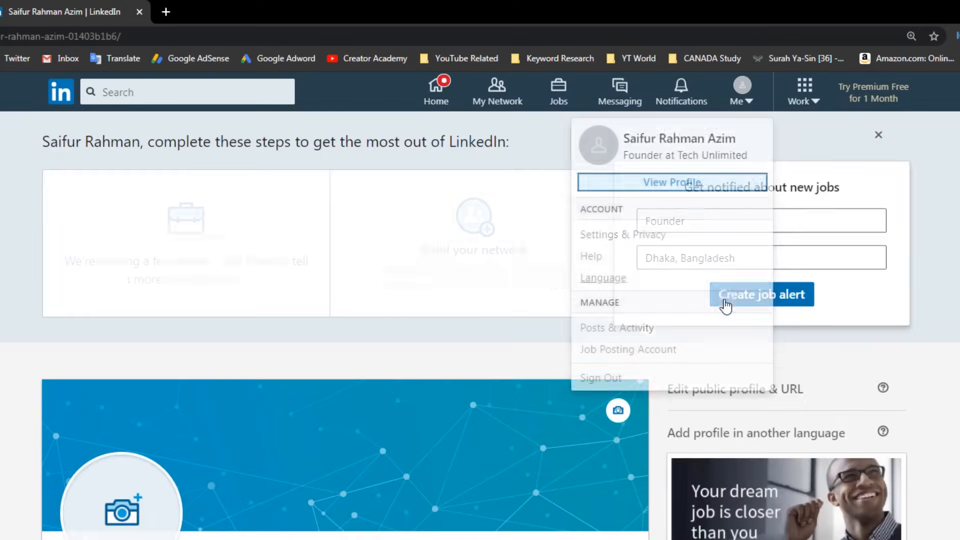
{"action": "left_click", "coordinate": [745, 97]}
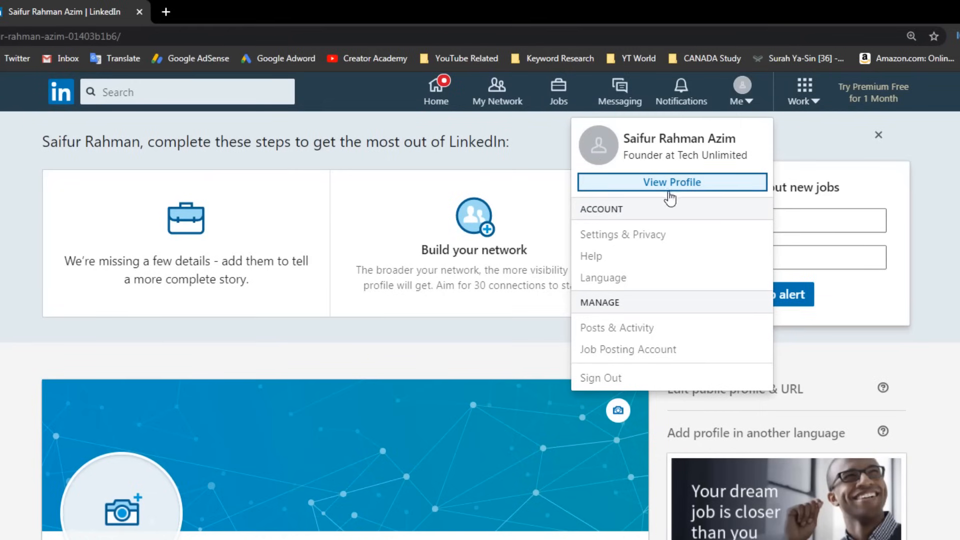
{"action": "left_click", "coordinate": [943, 361]}
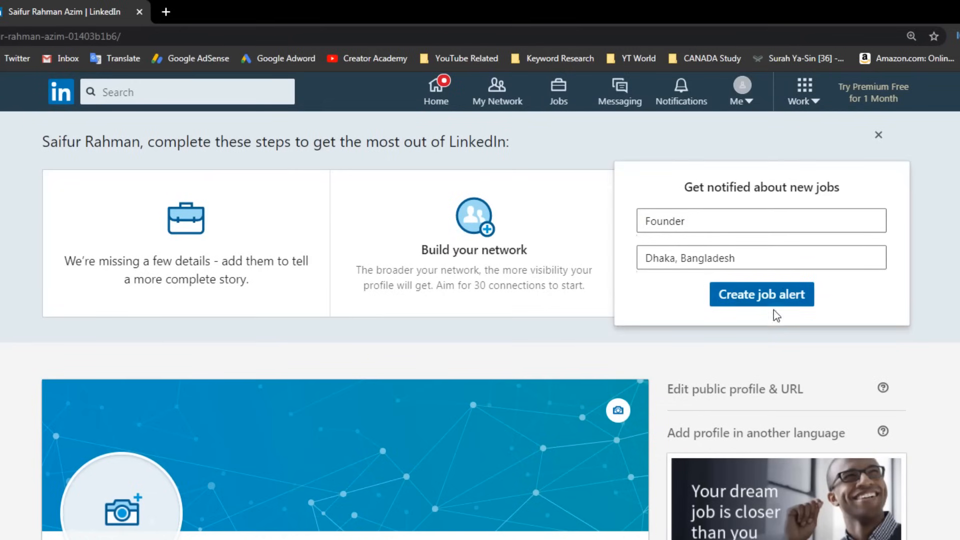
{"action": "left_click", "coordinate": [878, 134]}
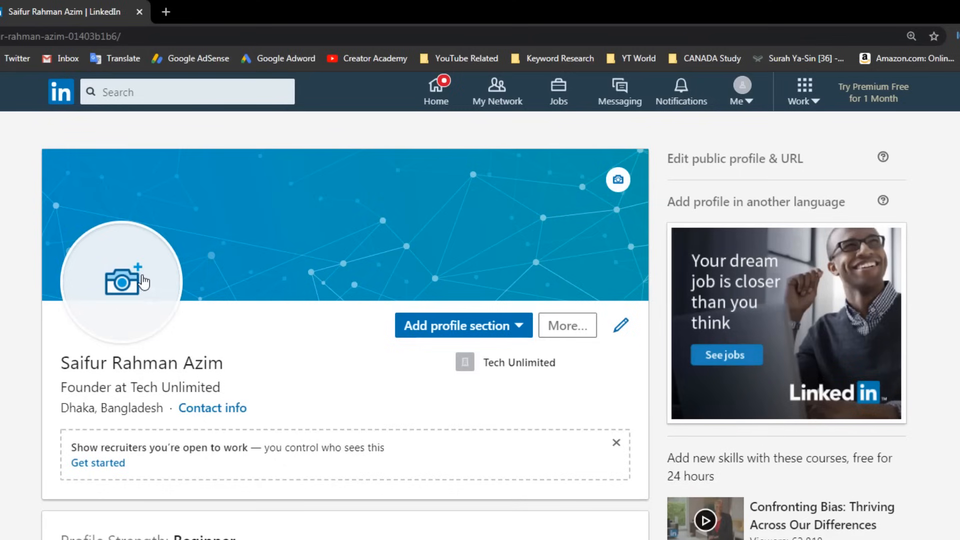
- Upload a portrait from the Thumbnails folder into the profile photo editor
{"action": "left_click", "coordinate": [163, 319]}
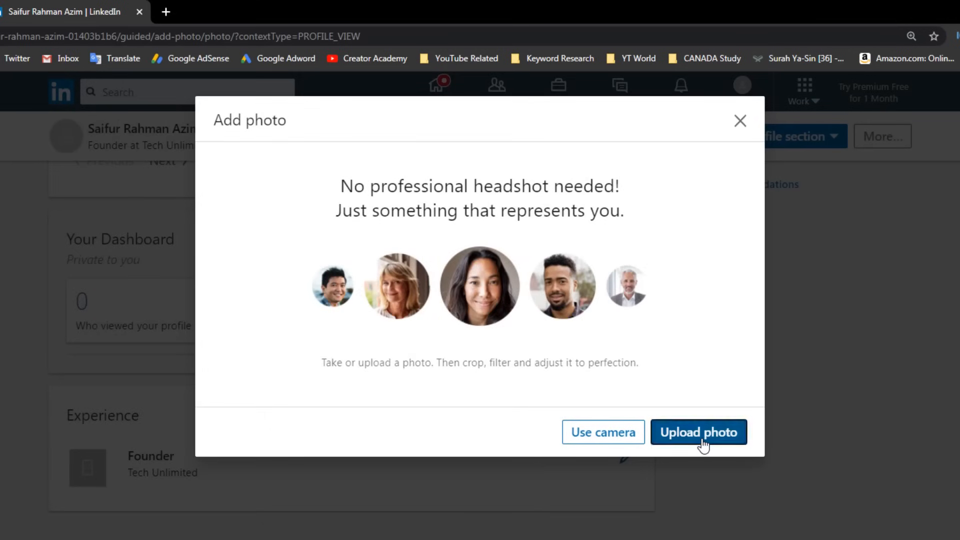
{"action": "left_click", "coordinate": [699, 433]}
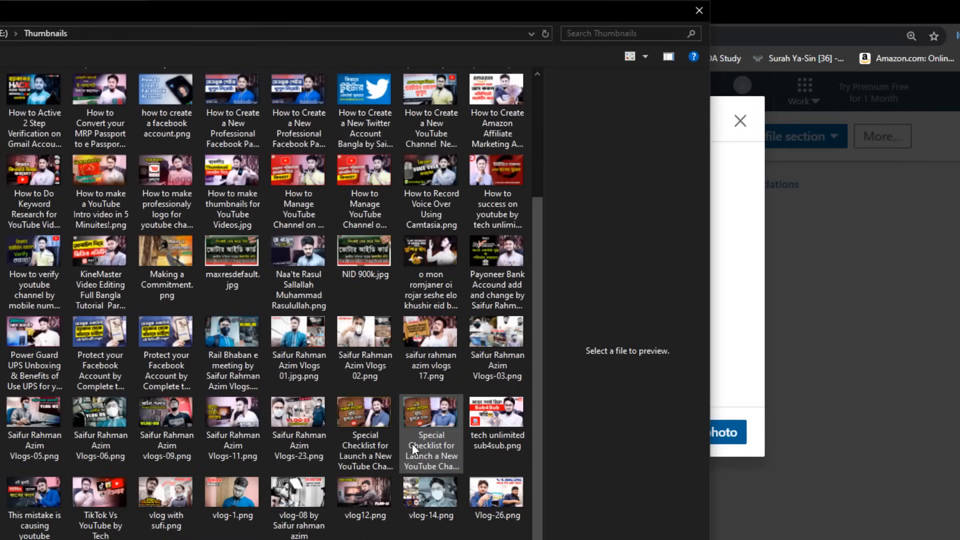
{"action": "scroll", "coordinate": [232, 500], "scroll_direction": "up", "scroll_amount": 3}
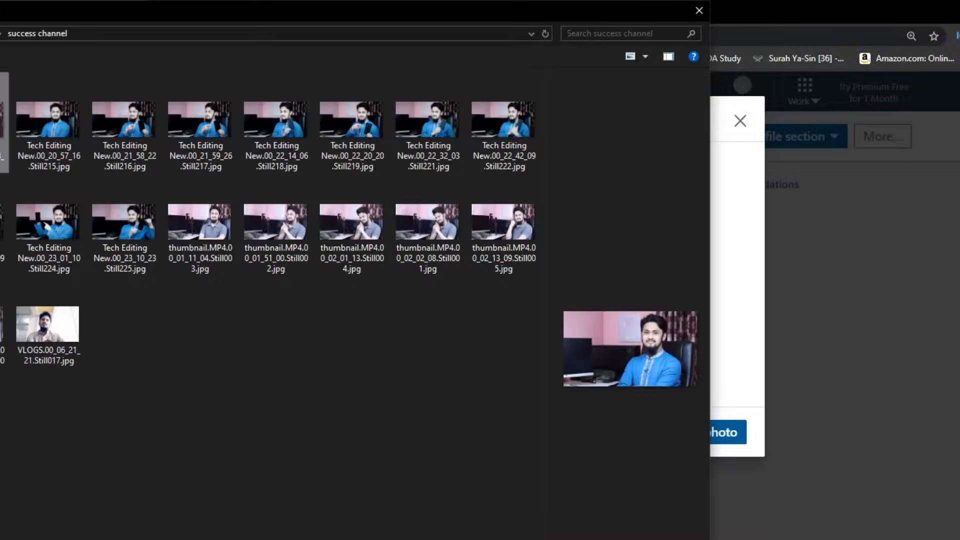
{"action": "key", "text": "Return"}
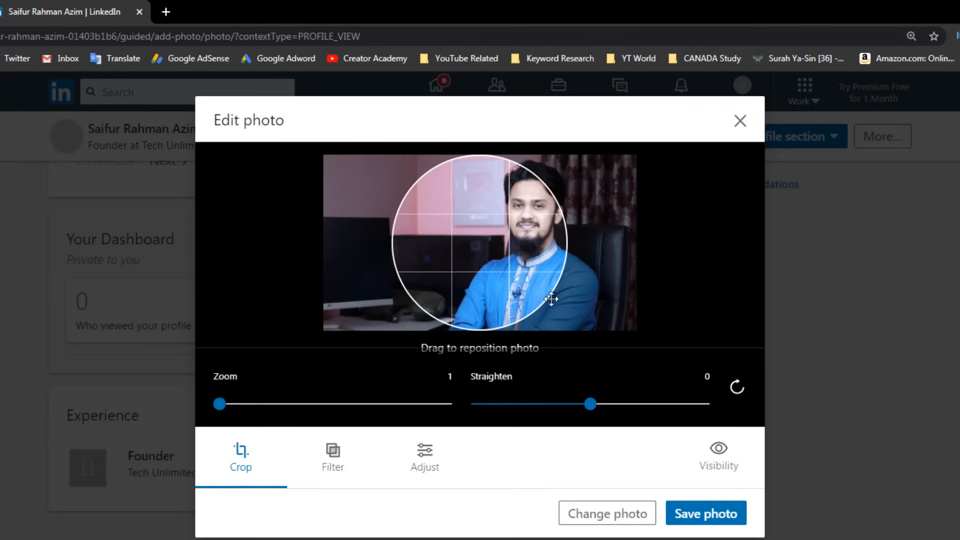
- Center the face in the crop circle, tilt slightly and set zoom to 1.1
{"action": "left_click_drag", "start_coordinate": [499, 262], "coordinate": [465, 268]}
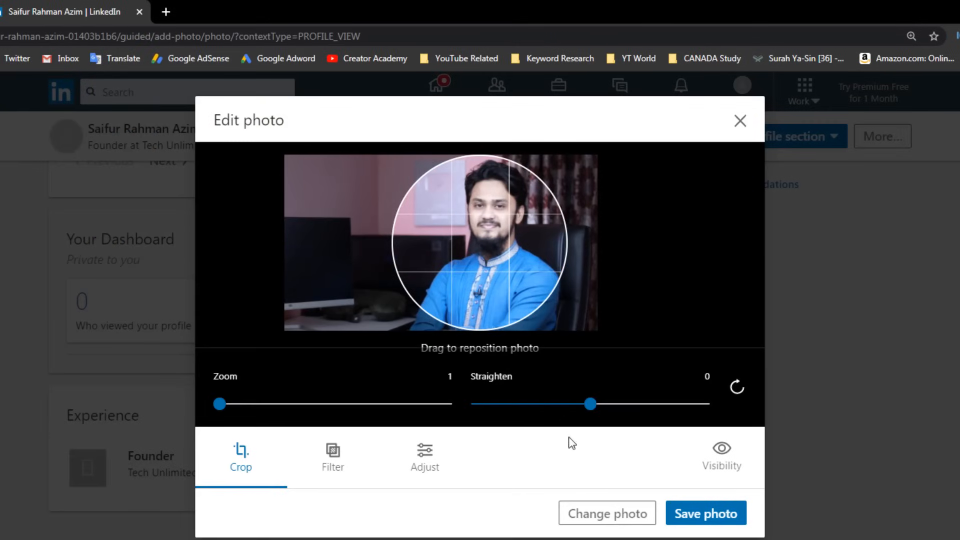
{"action": "mouse_move", "coordinate": [590, 404]}
{"action": "left_mouse_down"}
{"action": "mouse_move", "coordinate": [596, 409]}
{"action": "mouse_move", "coordinate": [572, 414]}
{"action": "mouse_move", "coordinate": [585, 413]}
{"action": "left_mouse_up"}
{"action": "left_click_drag", "start_coordinate": [233, 409], "coordinate": [243, 406]}
{"action": "left_click_drag", "start_coordinate": [527, 265], "coordinate": [511, 279]}
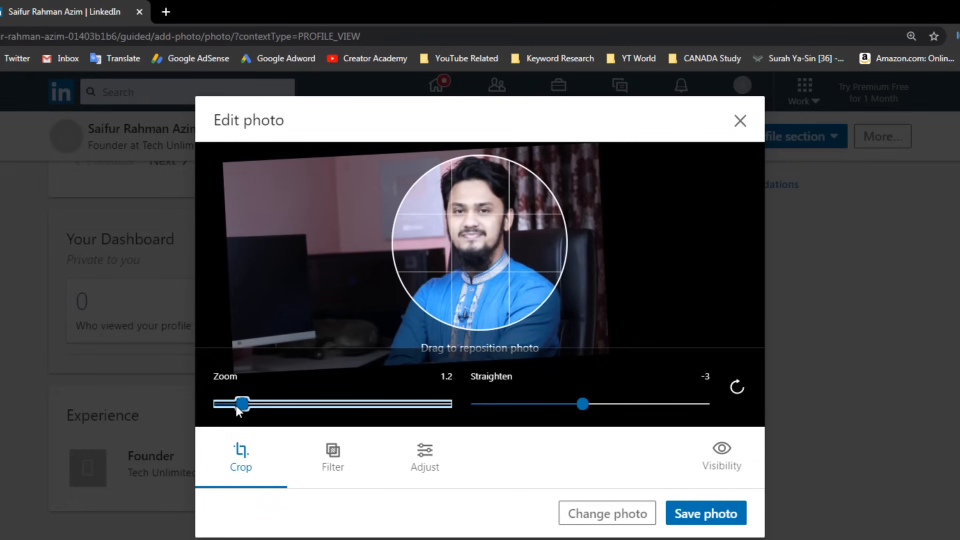
{"action": "left_click_drag", "start_coordinate": [240, 405], "coordinate": [230, 404]}
{"action": "left_click_drag", "start_coordinate": [540, 216], "coordinate": [524, 226]}
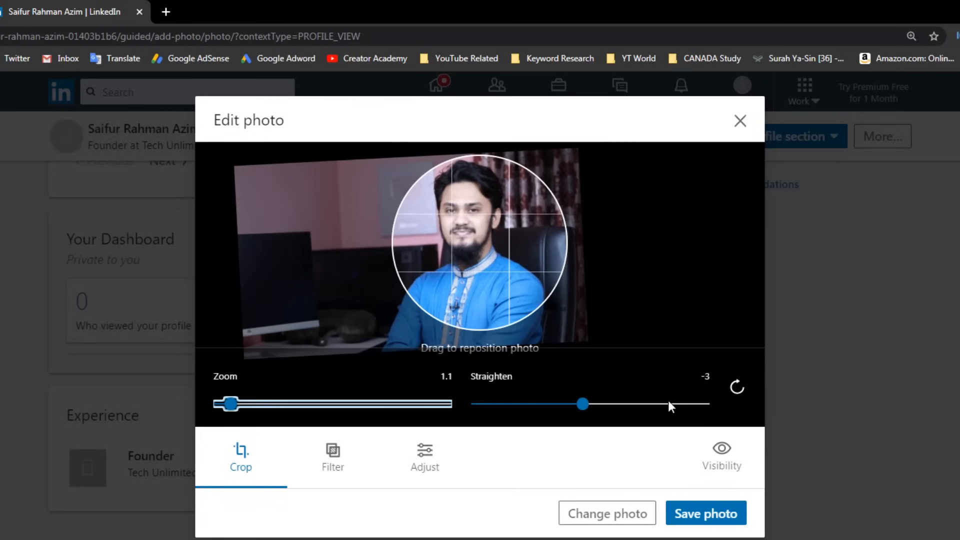
- Apply the Spotlight filter, check the adjustments, and save the profile photo
{"action": "left_click", "coordinate": [333, 458]}
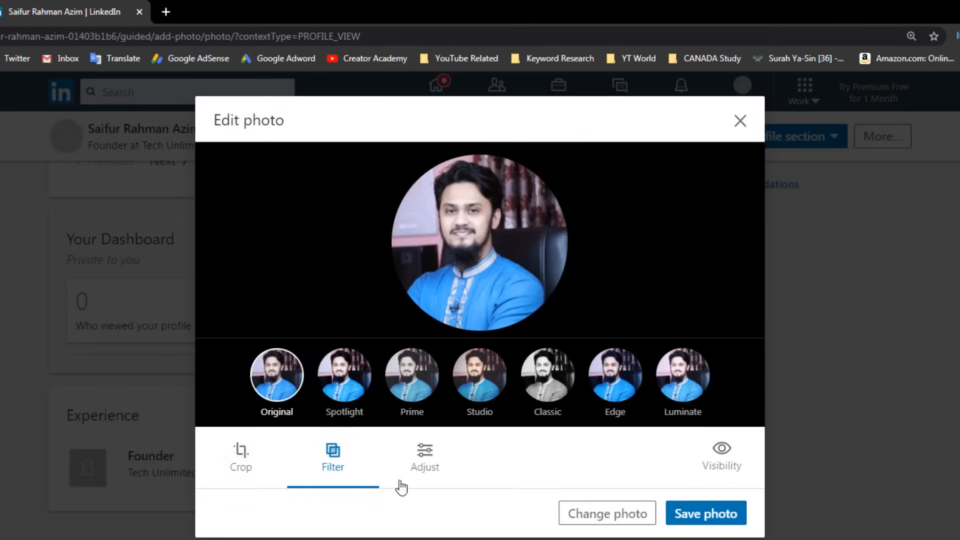
{"action": "left_click", "coordinate": [344, 379]}
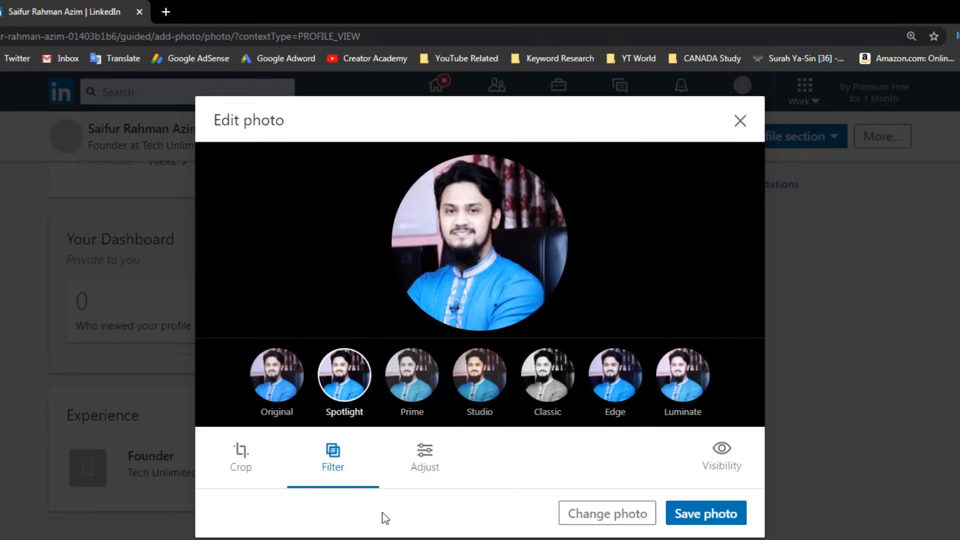
{"action": "left_click", "coordinate": [431, 470]}
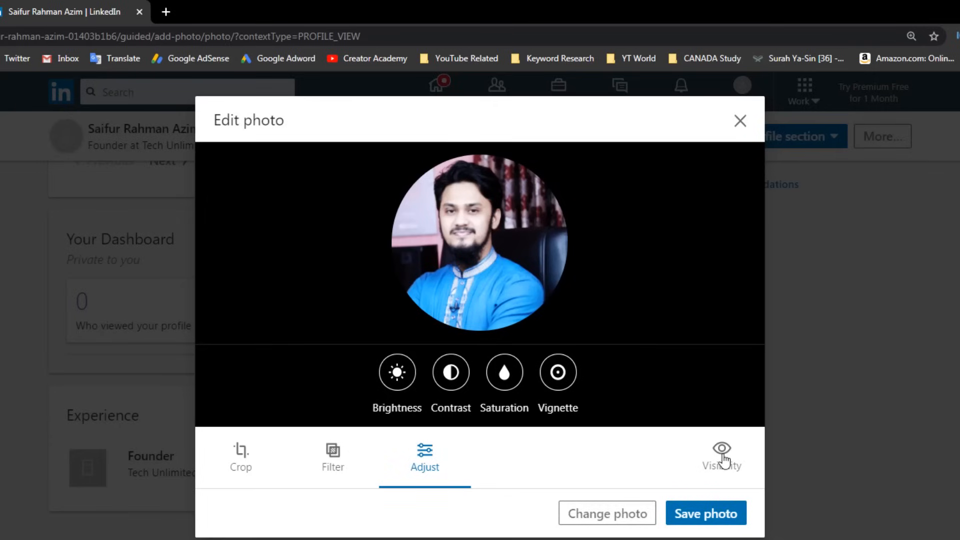
{"action": "left_click", "coordinate": [720, 521]}
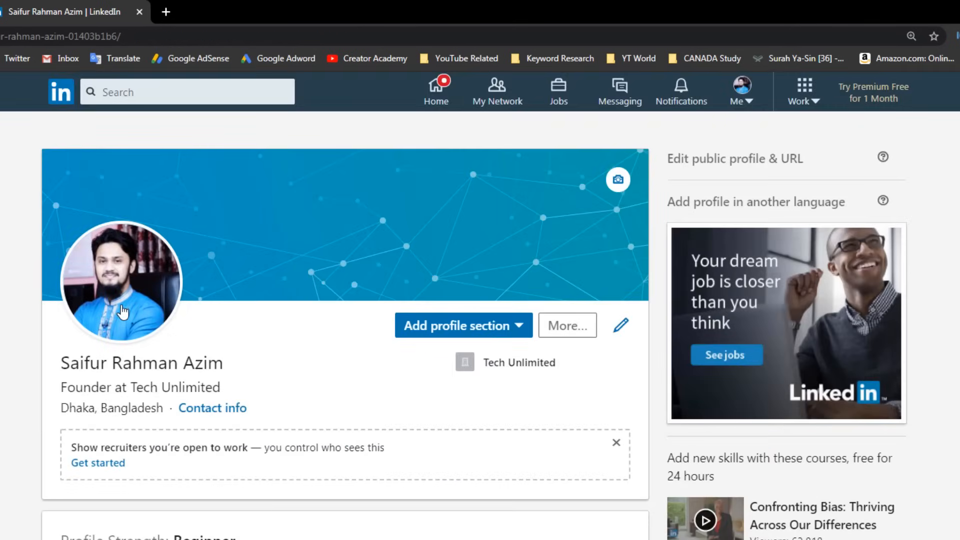
- Preview candidate images, load the grey-shirt photo as background, and shift it to show more wall
{"action": "left_click", "coordinate": [619, 181]}
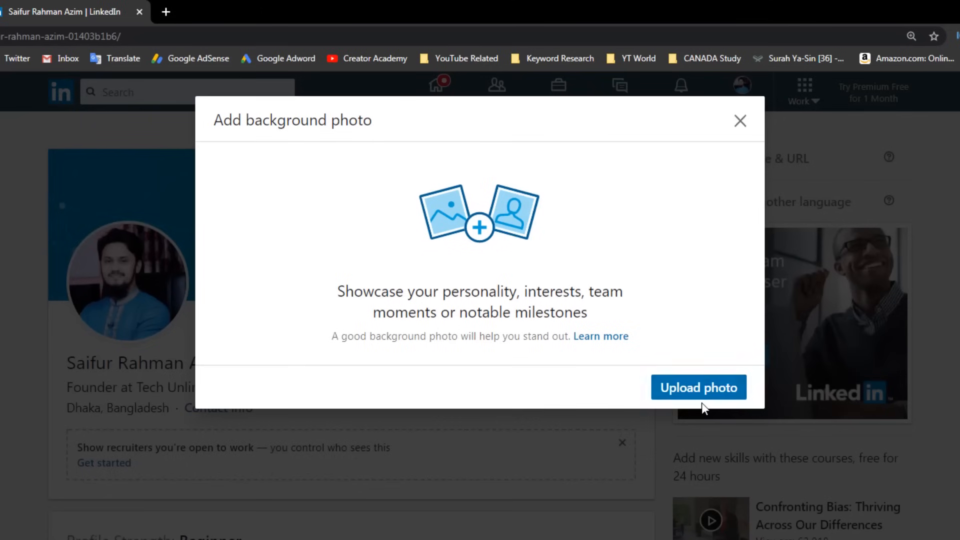
{"action": "left_click", "coordinate": [716, 390]}
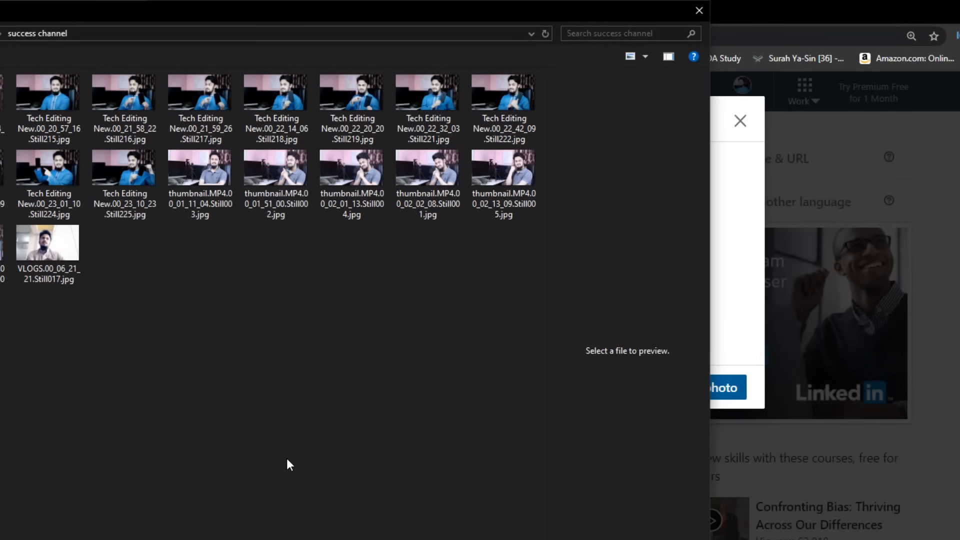
{"action": "right_click", "coordinate": [224, 175]}
{"action": "left_click", "coordinate": [257, 201]}
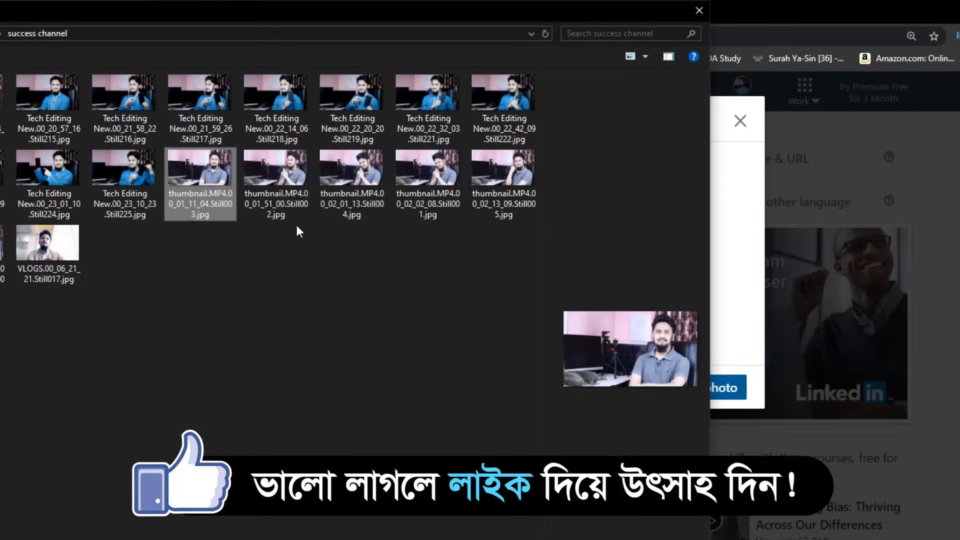
{"action": "right_click", "coordinate": [495, 173]}
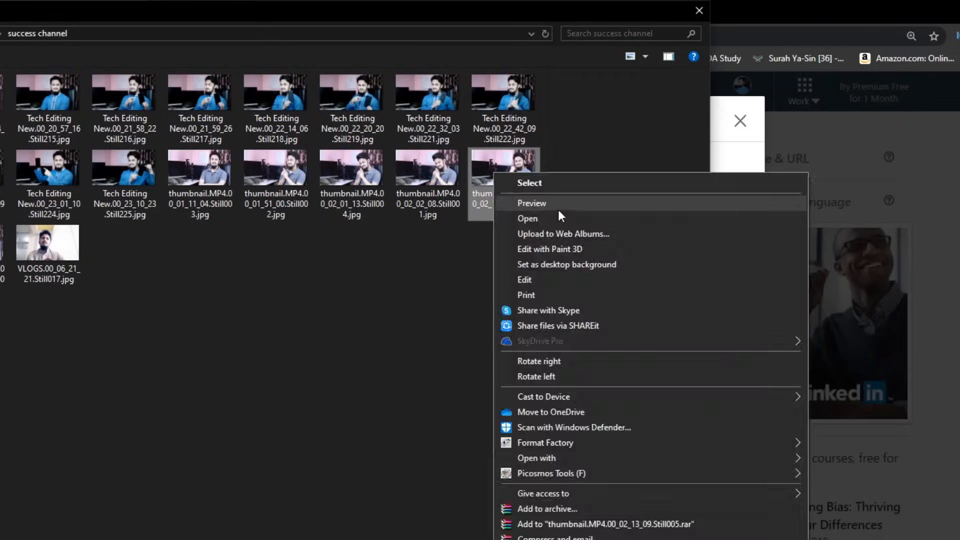
{"action": "left_click", "coordinate": [559, 209]}
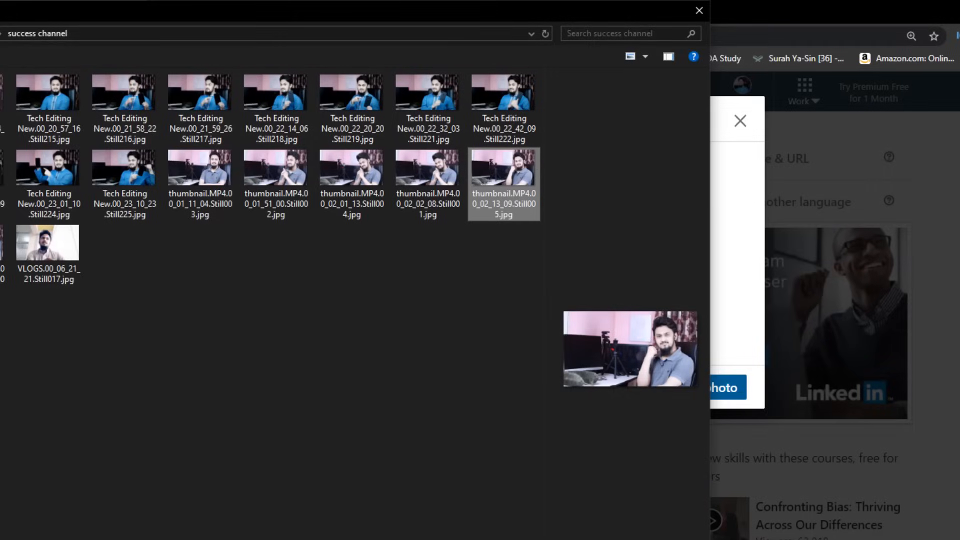
{"action": "key", "text": "Return"}
{"action": "left_click_drag", "start_coordinate": [651, 216], "coordinate": [650, 261]}
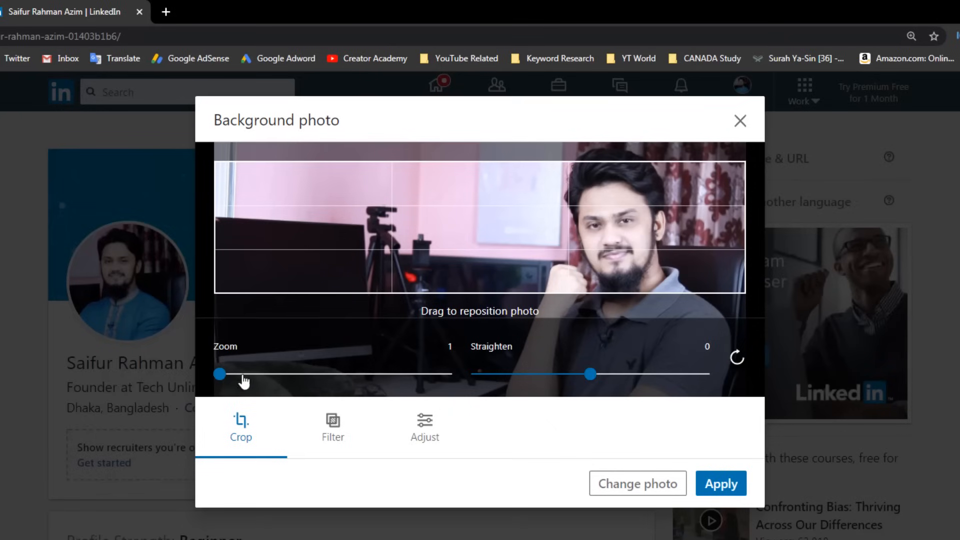
- Straighten the banner photo to -5, apply it to the profile, and open the intro editor
{"action": "left_click_drag", "start_coordinate": [218, 376], "coordinate": [198, 375]}
{"action": "mouse_move", "coordinate": [590, 375]}
{"action": "left_mouse_down"}
{"action": "mouse_move", "coordinate": [579, 379]}
{"action": "mouse_move", "coordinate": [602, 379]}
{"action": "mouse_move", "coordinate": [578, 380]}
{"action": "left_mouse_up"}
{"action": "left_click", "coordinate": [721, 483]}
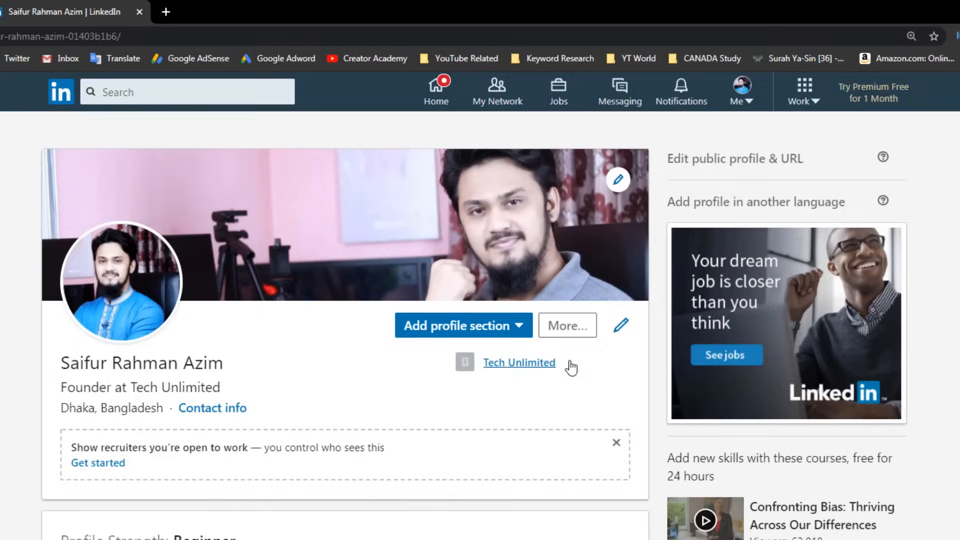
{"action": "left_click", "coordinate": [622, 326]}
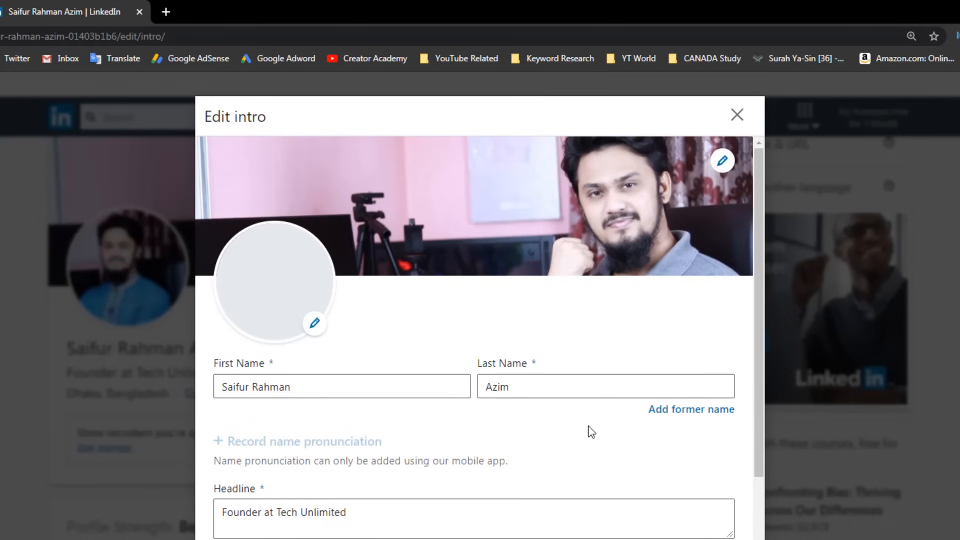
- Copy the bio line from a Facebook profile in a new tab and paste it into the headline
{"action": "scroll", "coordinate": [328, 506], "scroll_direction": "down", "scroll_amount": 1}
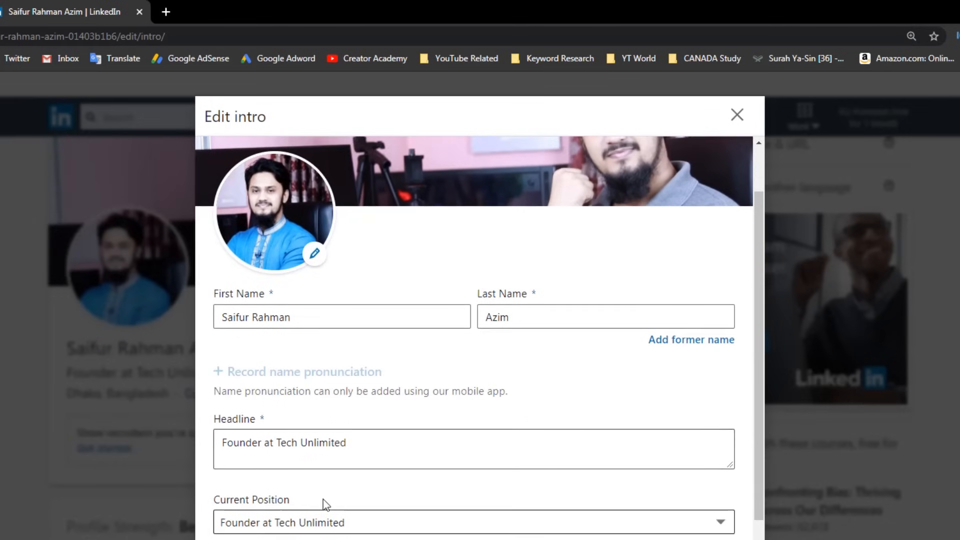
{"action": "left_click", "coordinate": [348, 443]}
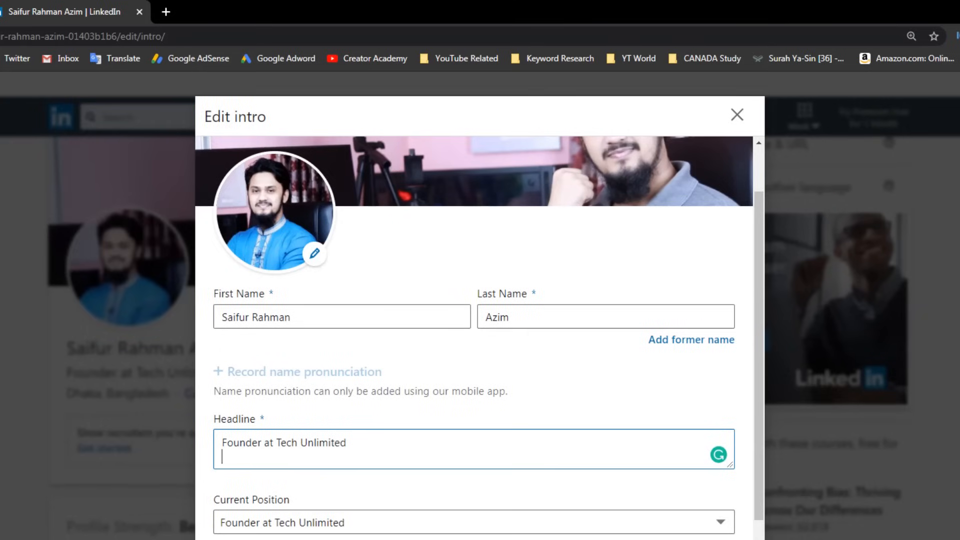
{"action": "left_click", "coordinate": [167, 10]}
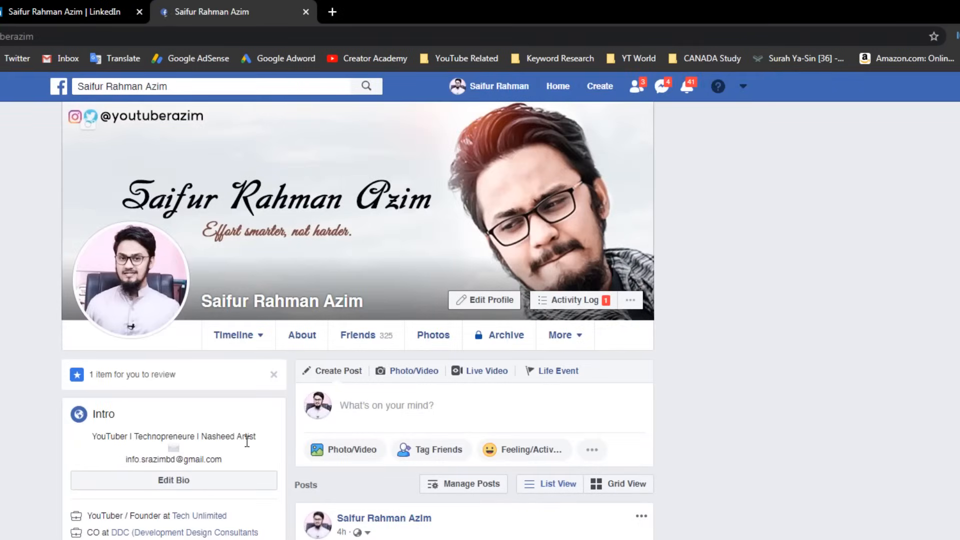
{"action": "left_click_drag", "start_coordinate": [258, 438], "coordinate": [89, 438]}
{"action": "key", "text": "ctrl+c"}
{"action": "key", "text": "ctrl+shift+Tab"}
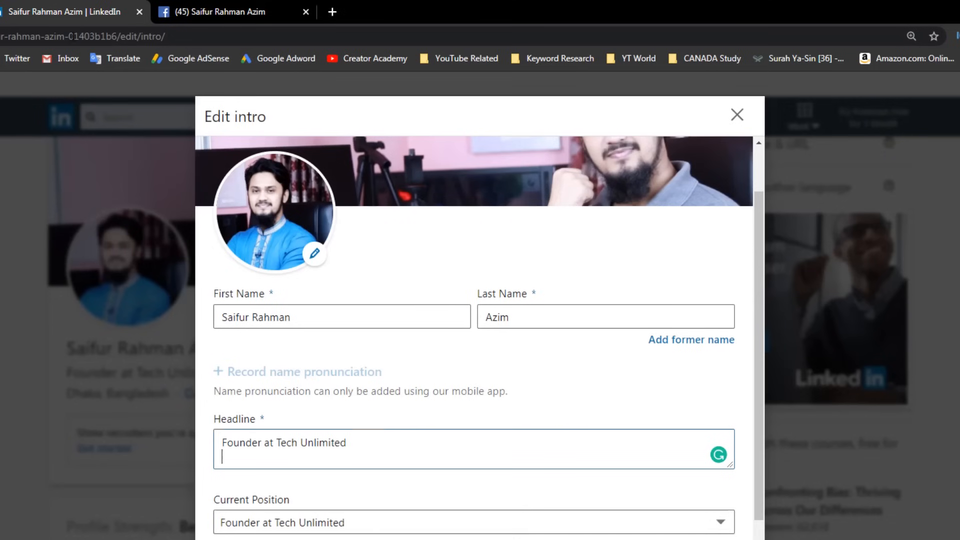
{"action": "key", "text": "ctrl+v"}
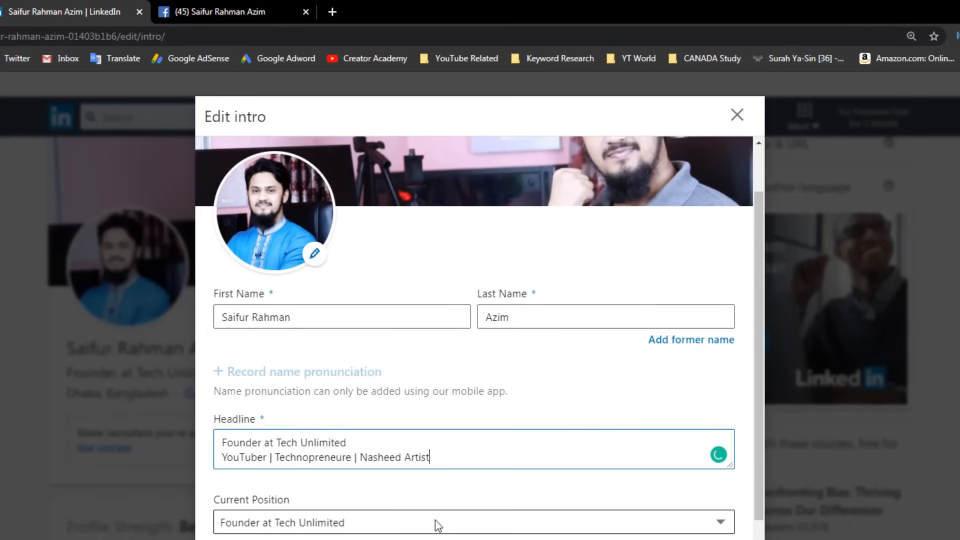
{"action": "left_click", "coordinate": [399, 485]}
- Open the Add new position form from the intro and close it without saving
{"action": "scroll", "coordinate": [402, 489], "scroll_direction": "down", "scroll_amount": 1}
{"action": "scroll", "coordinate": [401, 489], "scroll_direction": "down", "scroll_amount": 3}
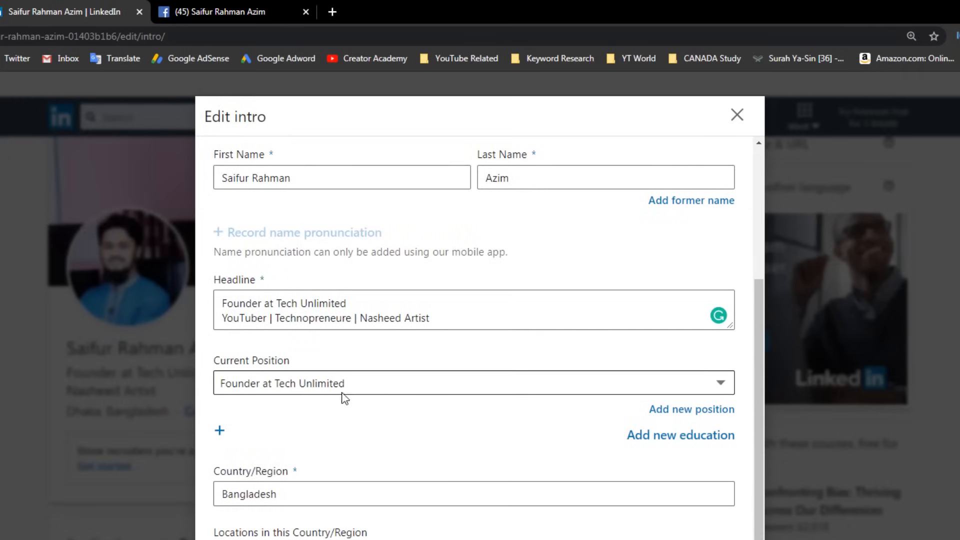
{"action": "scroll", "coordinate": [515, 437], "scroll_direction": "down", "scroll_amount": 1}
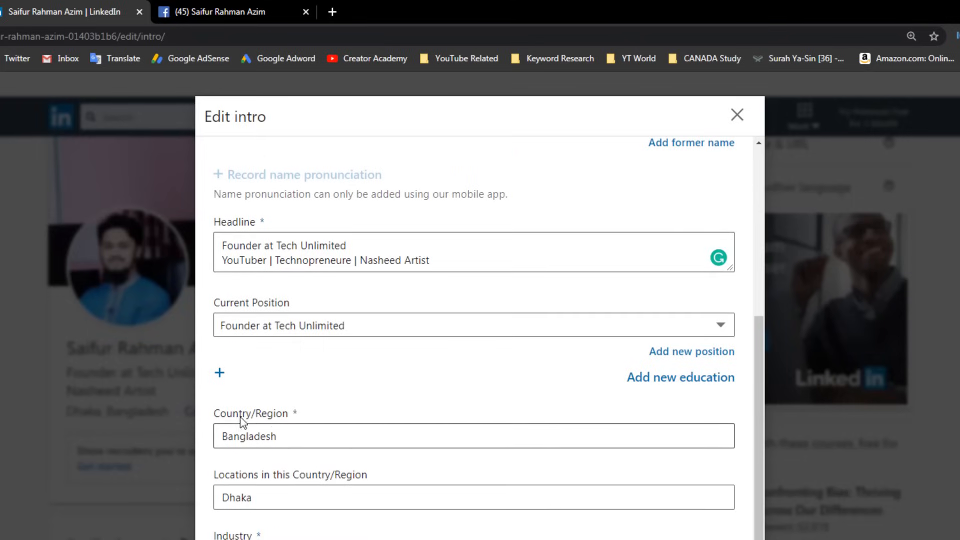
{"action": "left_click", "coordinate": [685, 359]}
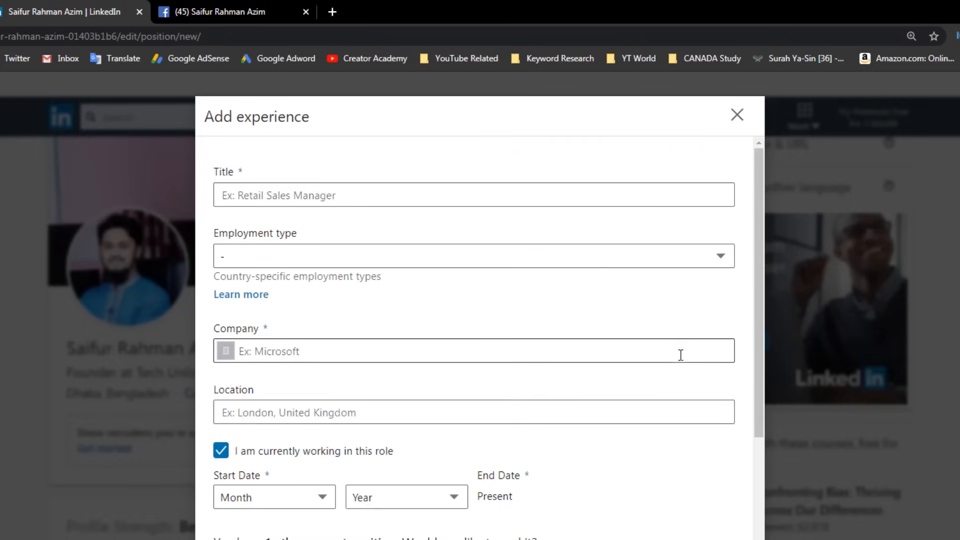
{"action": "scroll", "coordinate": [621, 428], "scroll_direction": "down", "scroll_amount": 8}
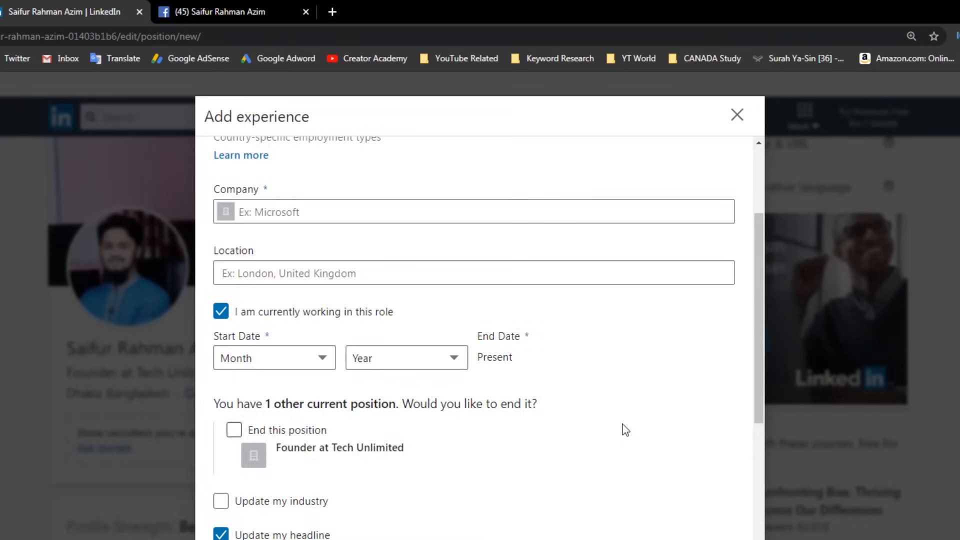
{"action": "scroll", "coordinate": [636, 467], "scroll_direction": "up", "scroll_amount": 8}
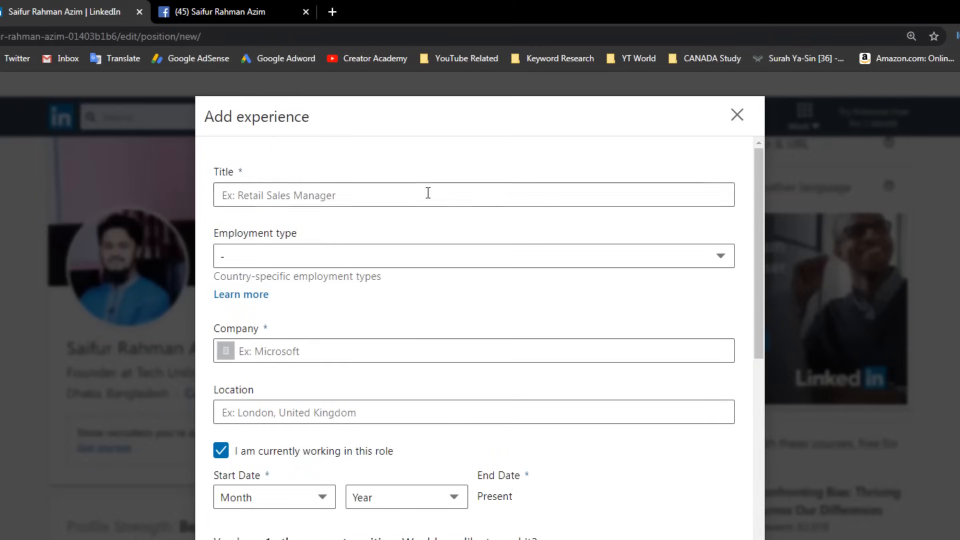
{"action": "left_click", "coordinate": [739, 125]}
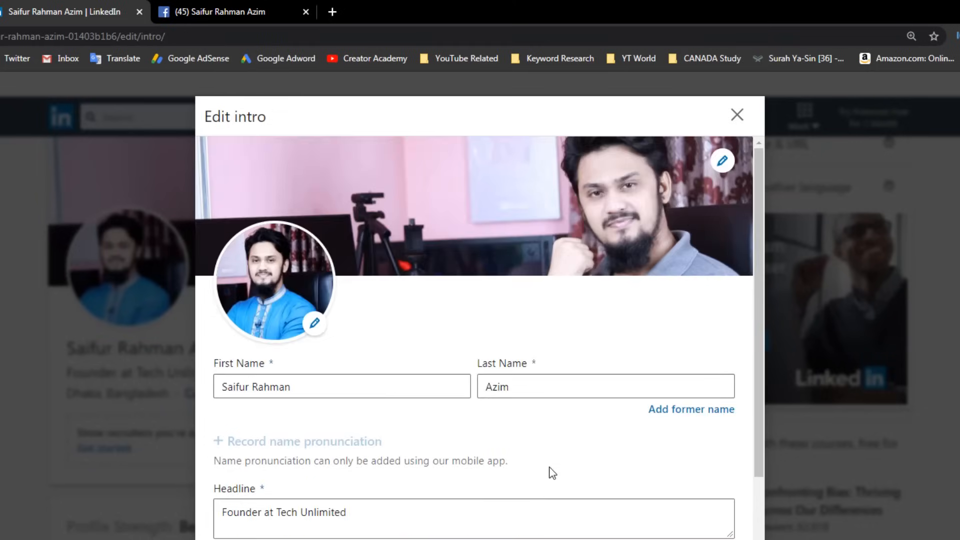
{"action": "scroll", "coordinate": [551, 471], "scroll_direction": "down", "scroll_amount": 4}
- Paste 'YouTuber | Technopreneure | Nasheed Artist' as the headline's second line
{"action": "left_click", "coordinate": [293, 330]}
{"action": "type", "text": "YouTuber | Technopreneure | Nasheed Artist"}
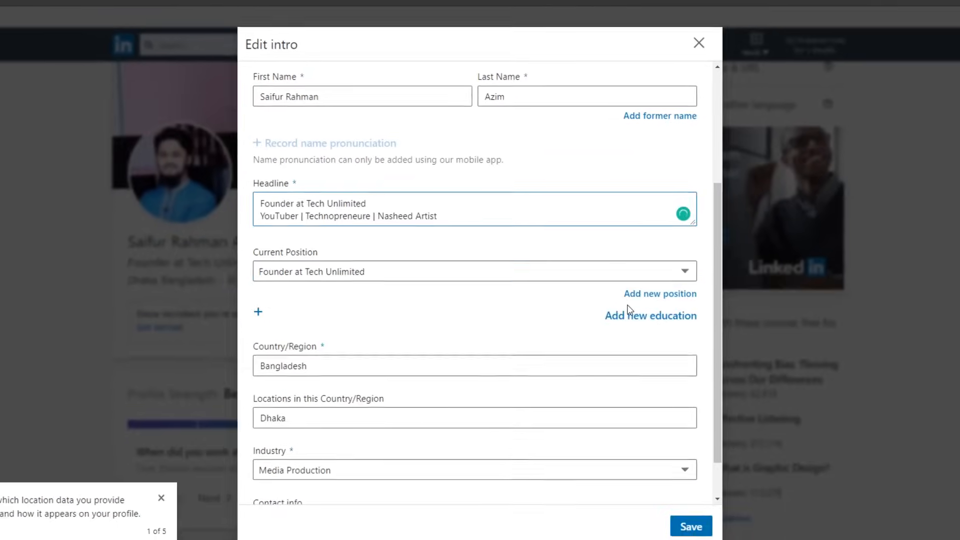
{"action": "scroll", "coordinate": [465, 483], "scroll_direction": "down", "scroll_amount": 1}
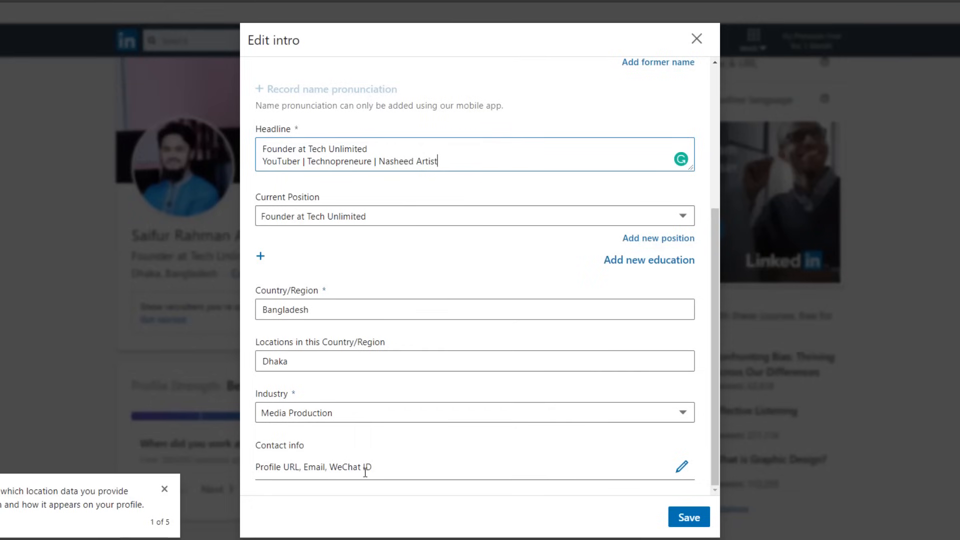
- Review Contact info without changes and apply it, keeping Dhaka, Bangladesh and Media Production
{"action": "left_click", "coordinate": [681, 466]}
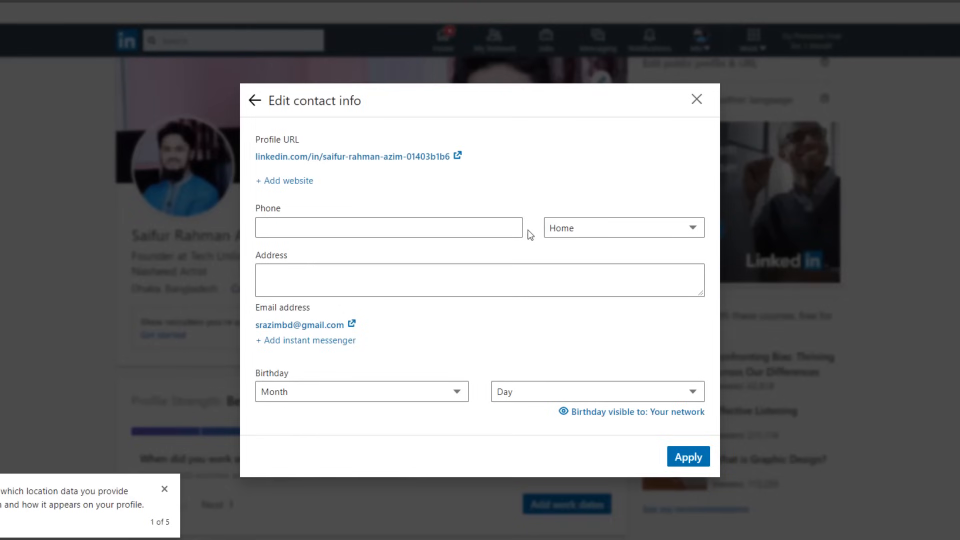
{"action": "left_click", "coordinate": [294, 277]}
{"action": "left_click", "coordinate": [700, 459]}
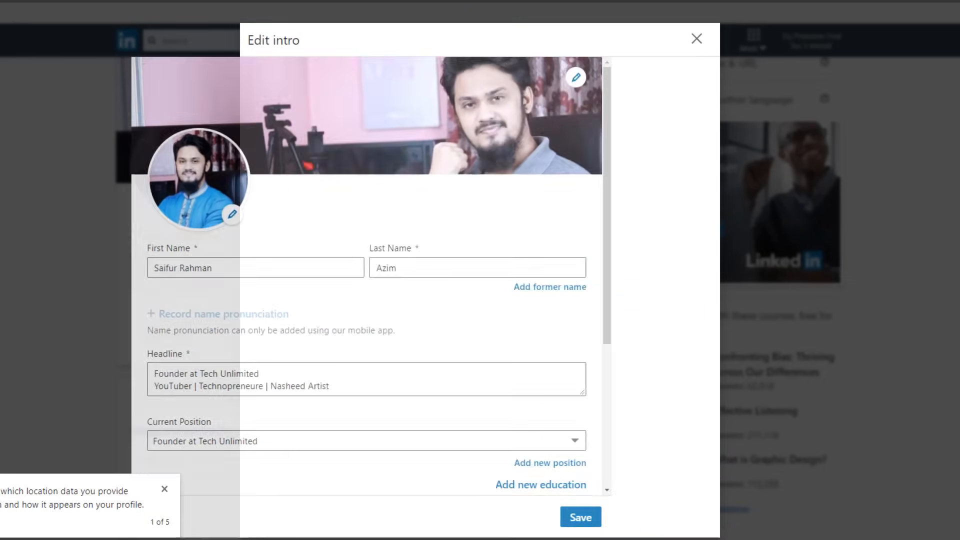
{"action": "scroll", "coordinate": [647, 489], "scroll_direction": "down", "scroll_amount": 5}
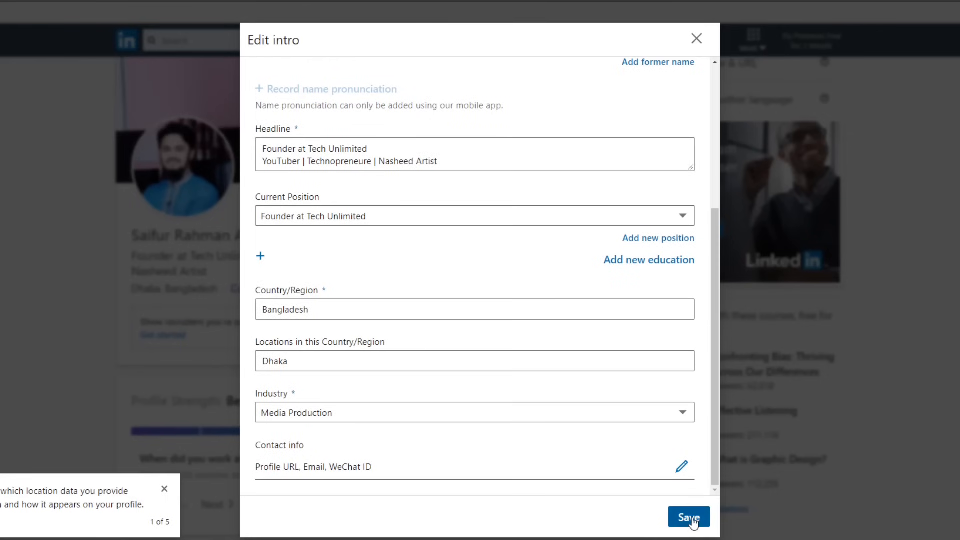
- Save the updated intro and scroll down to the Experience section
{"action": "left_click", "coordinate": [678, 516]}
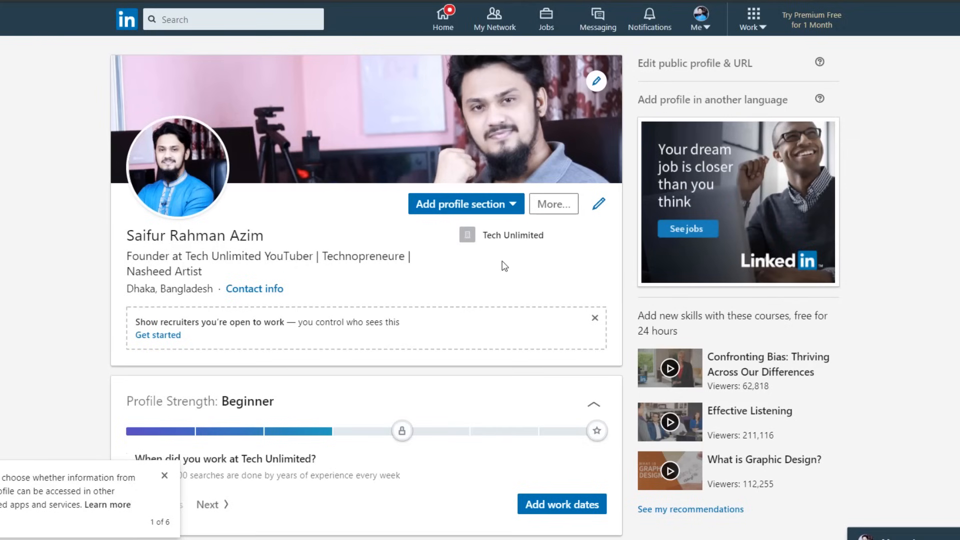
{"action": "scroll", "coordinate": [250, 377], "scroll_direction": "down", "scroll_amount": 6}
{"action": "scroll", "coordinate": [405, 362], "scroll_direction": "up", "scroll_amount": 4}
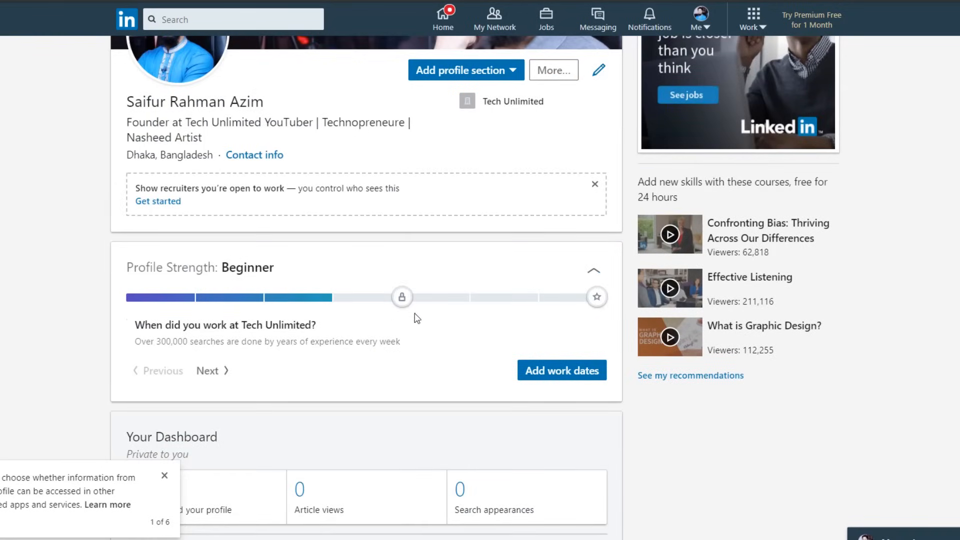
{"action": "scroll", "coordinate": [382, 386], "scroll_direction": "down", "scroll_amount": 4}
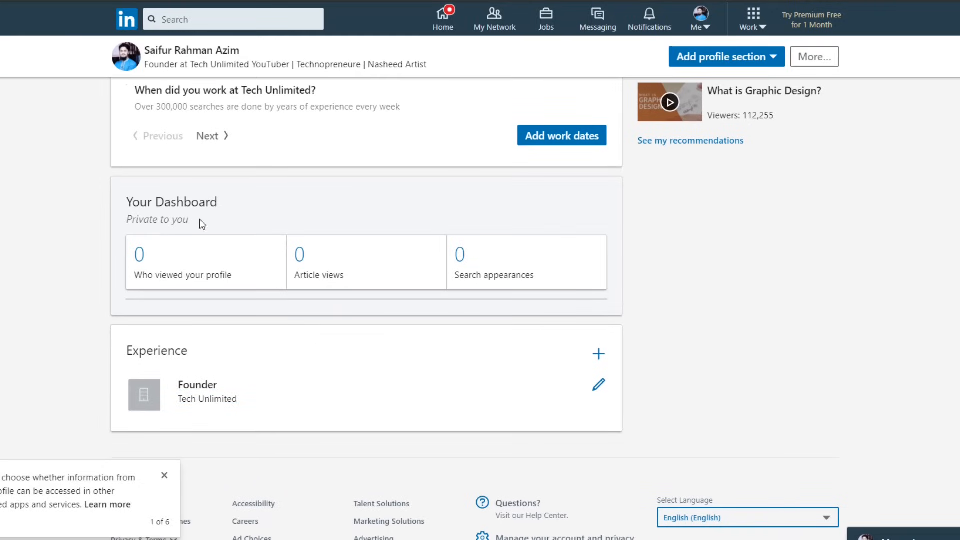
{"action": "scroll", "coordinate": [249, 290], "scroll_direction": "down", "scroll_amount": 1}
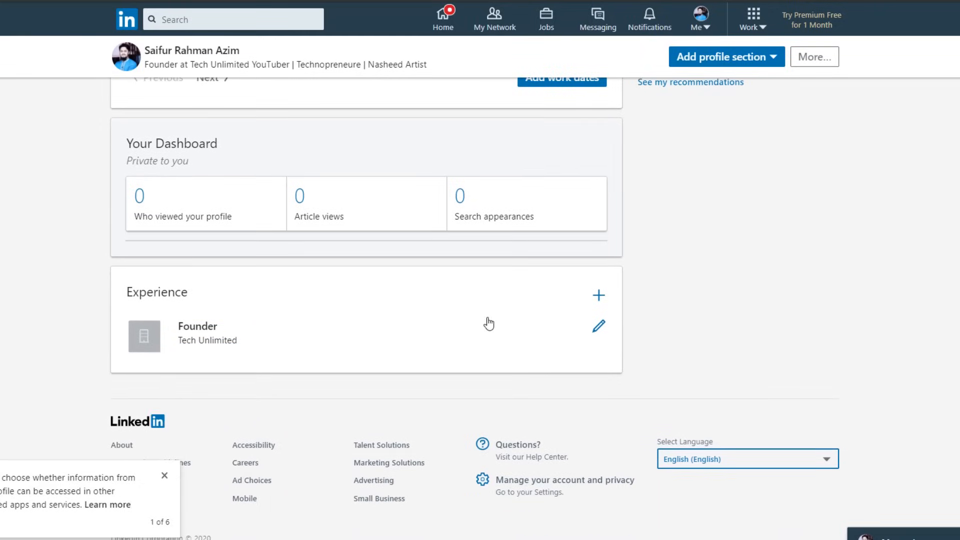
- Review the Founder experience entry unchanged, then start a new empty work experience form
{"action": "left_click", "coordinate": [603, 329]}
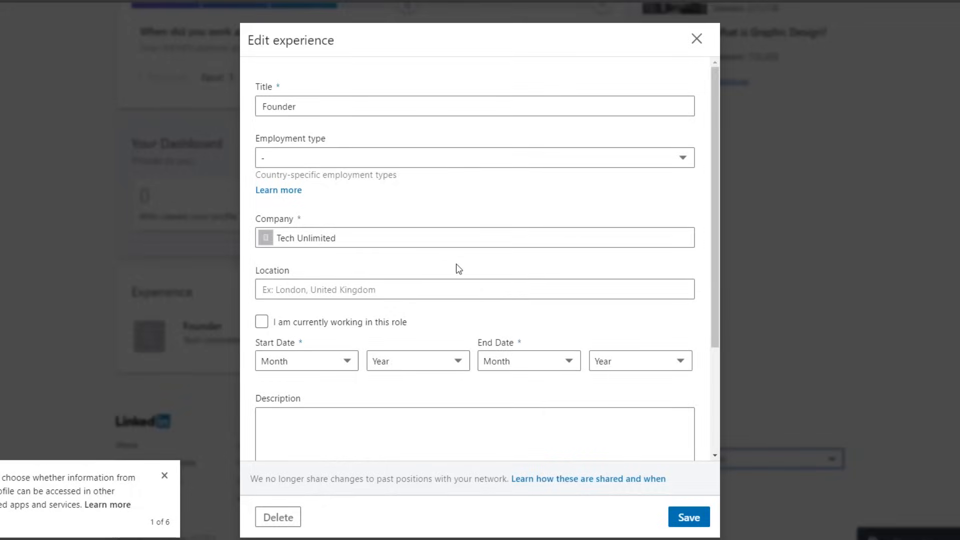
{"action": "scroll", "coordinate": [411, 357], "scroll_direction": "down", "scroll_amount": 3}
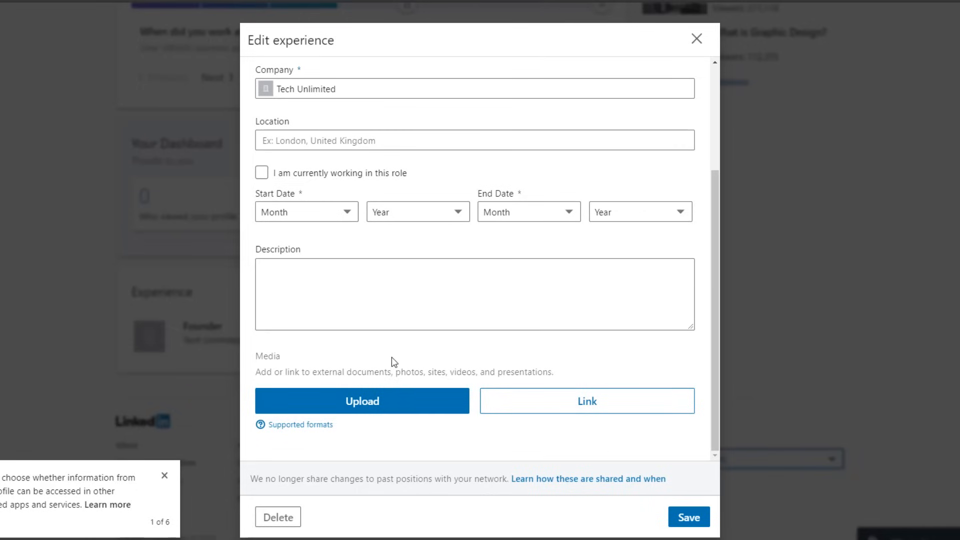
{"action": "scroll", "coordinate": [639, 373], "scroll_direction": "up", "scroll_amount": 3}
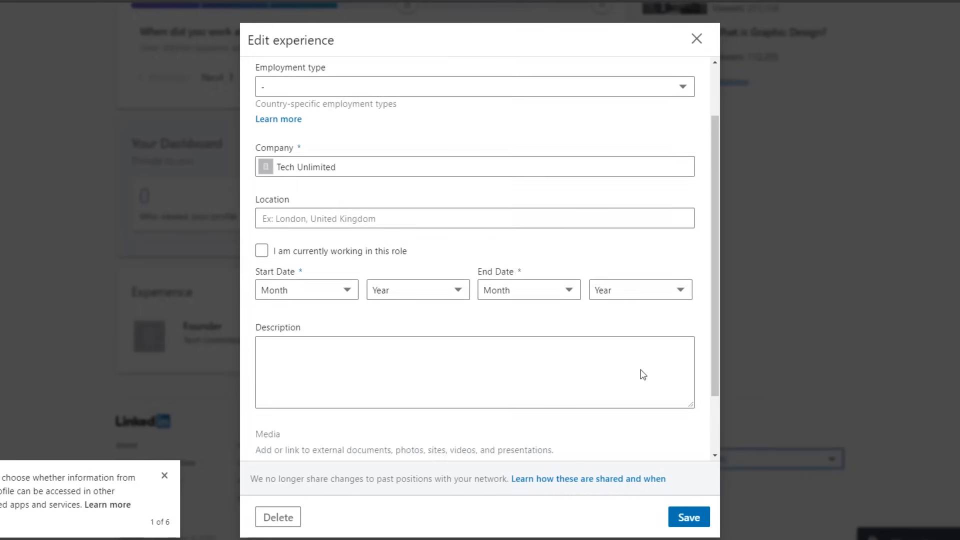
{"action": "left_click", "coordinate": [697, 39]}
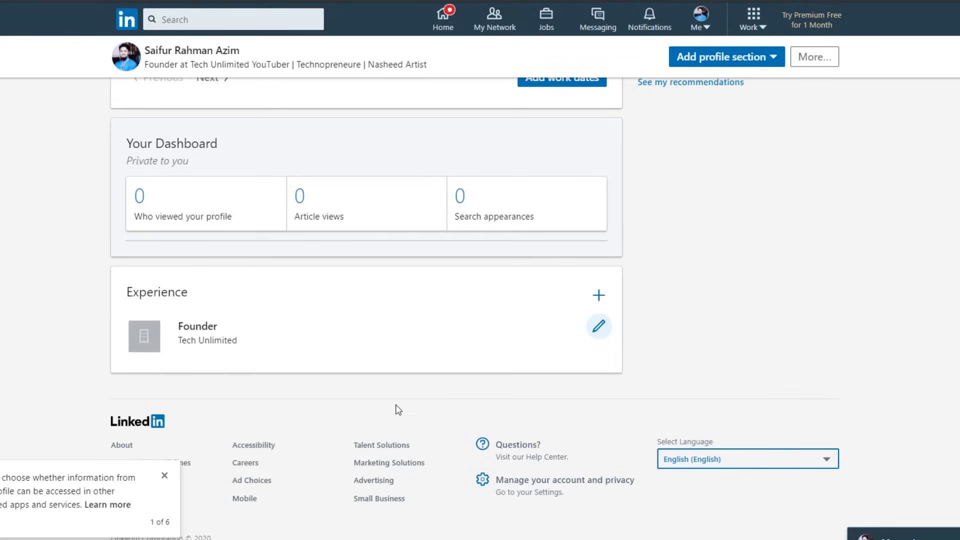
{"action": "left_click", "coordinate": [598, 295]}
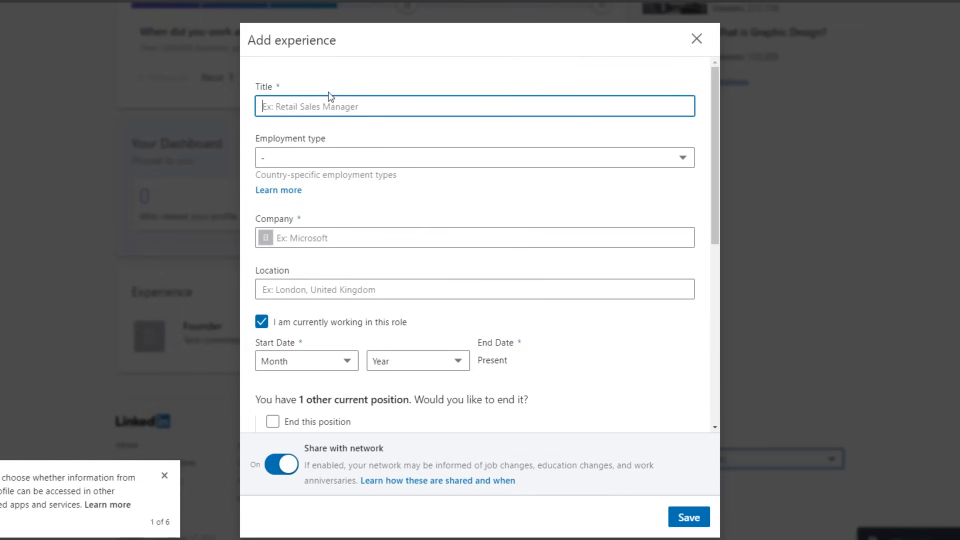
- Enter Information Technology Executive as the job title with Full-time employment type
{"action": "type", "text": "IT Executive"}
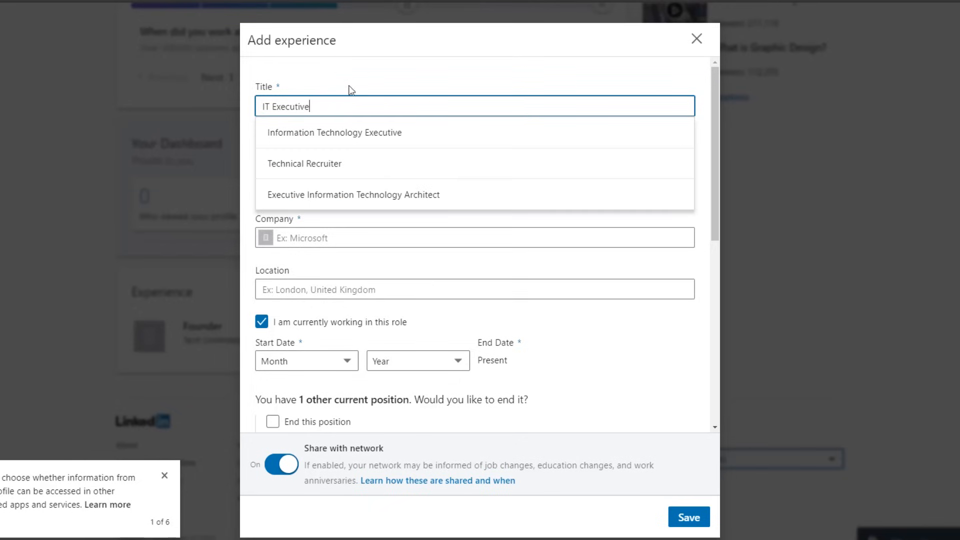
{"action": "left_click", "coordinate": [361, 140]}
{"action": "left_click", "coordinate": [388, 166]}
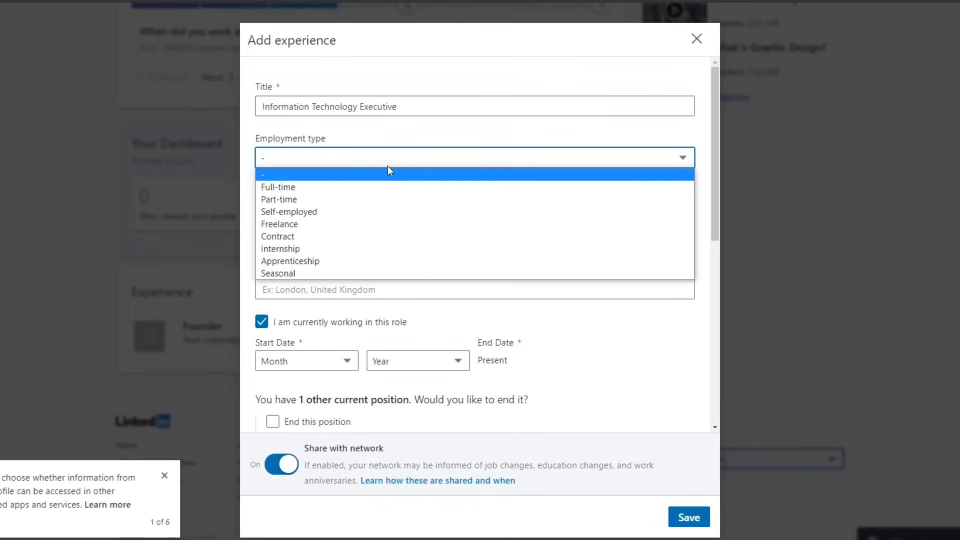
{"action": "key", "text": "Down"}
{"action": "key", "text": "Return"}
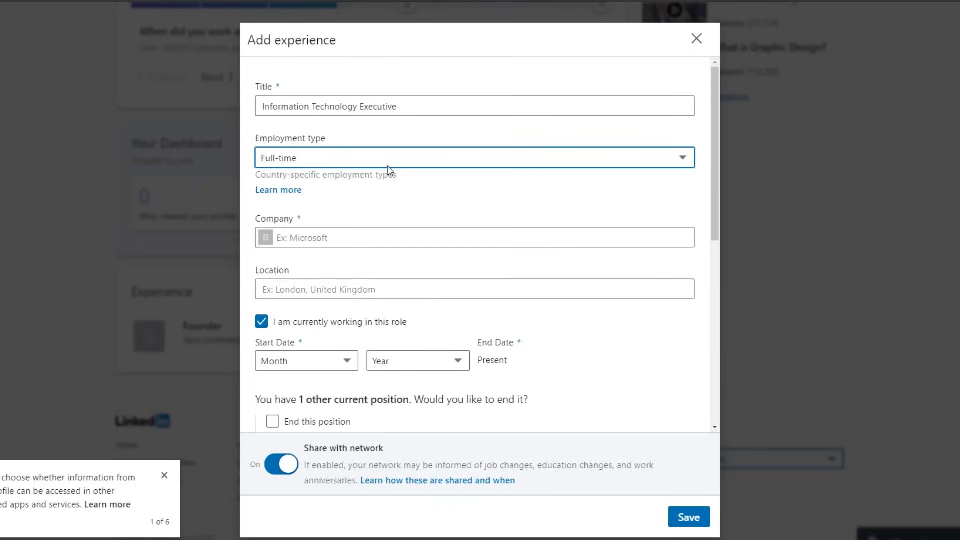
- Set banglalink as the company and Dhaka, Bangladesh as the location
{"action": "left_click", "coordinate": [335, 237]}
{"action": "type", "text": "Banglal"}
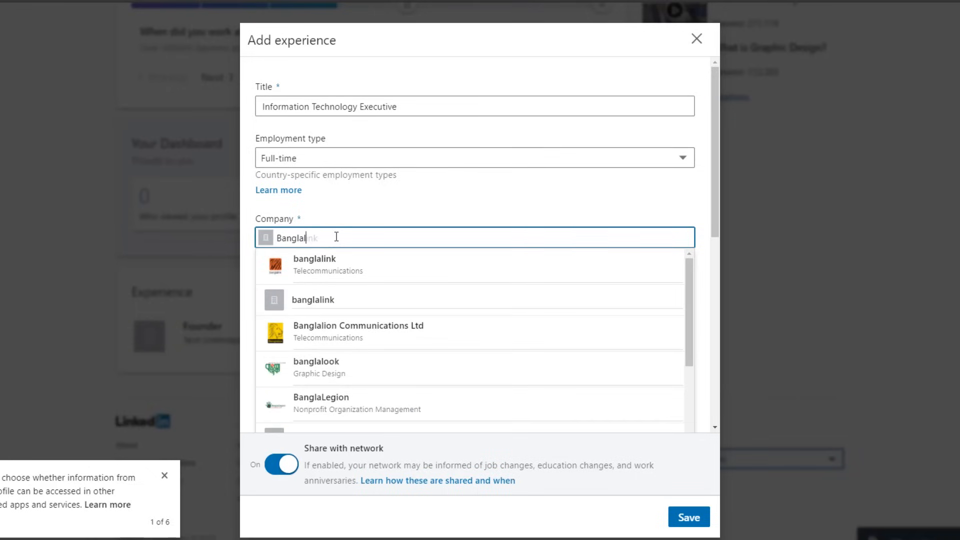
{"action": "left_click", "coordinate": [415, 266]}
{"action": "scroll", "coordinate": [439, 263], "scroll_direction": "down", "scroll_amount": 3}
{"action": "left_click", "coordinate": [335, 171]}
{"action": "type", "text": "Dhaka"}
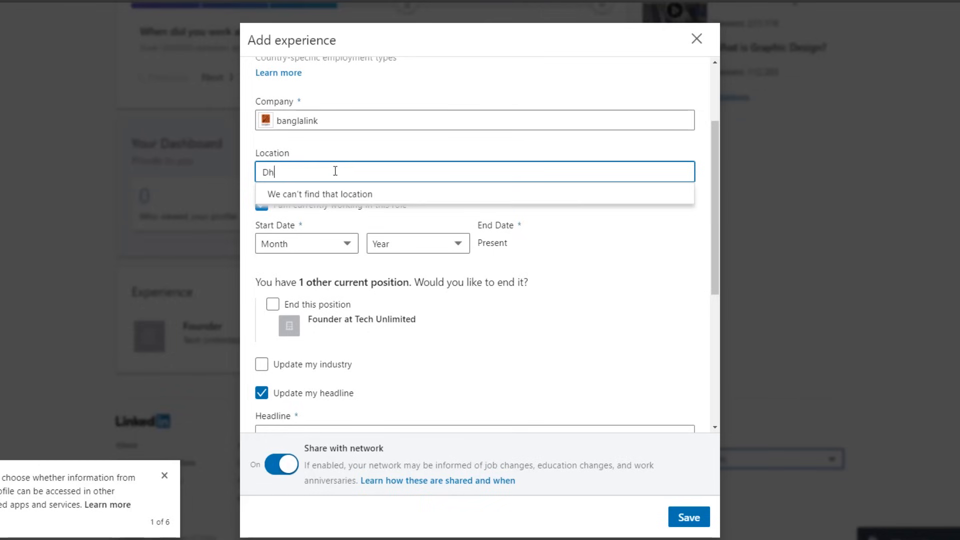
{"action": "left_click", "coordinate": [314, 196]}
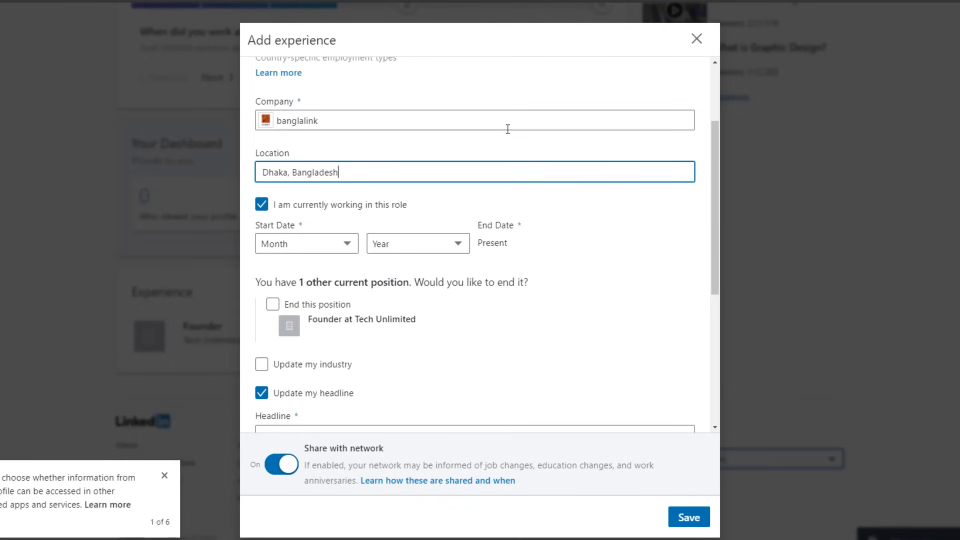
{"action": "scroll", "coordinate": [515, 165], "scroll_direction": "down", "scroll_amount": 1}
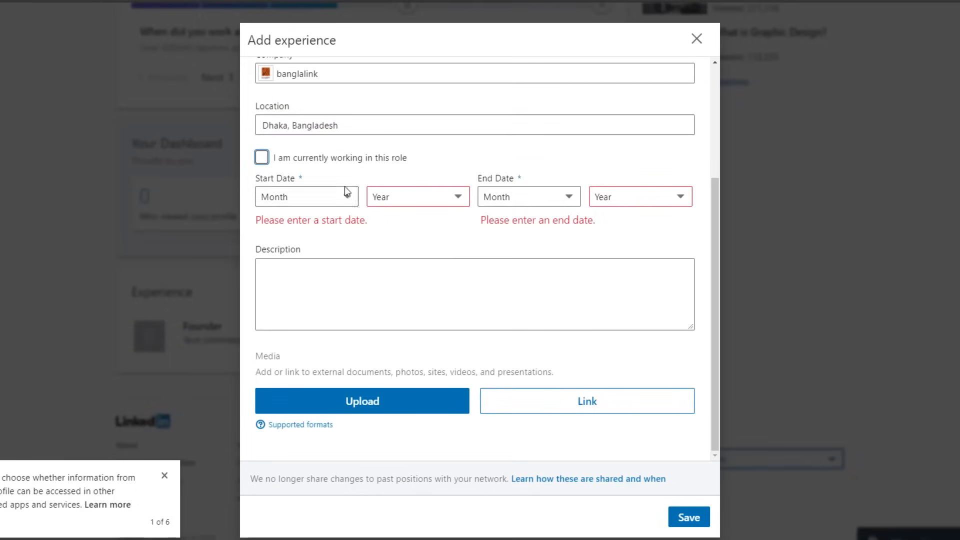
{"action": "left_click", "coordinate": [314, 199]}
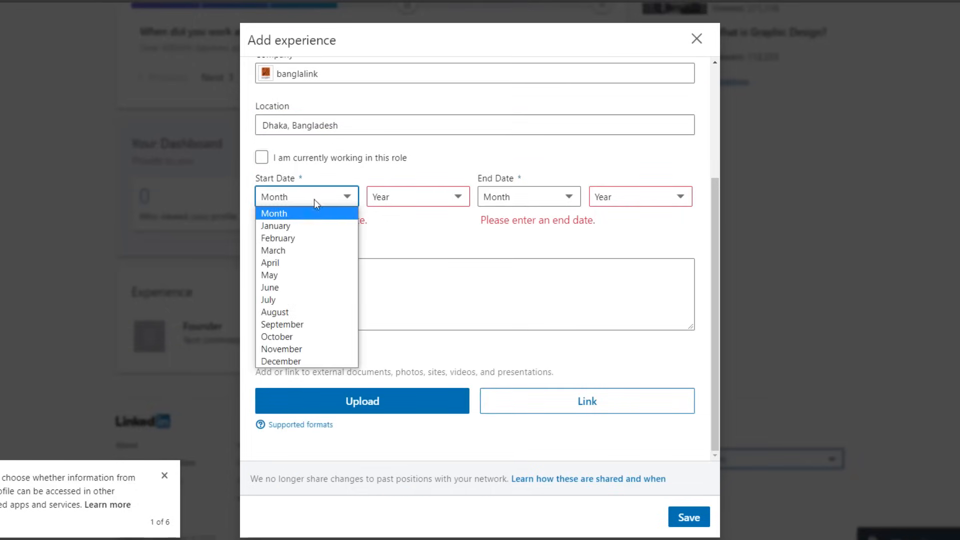
- Set the start date to January 2017 and the end date to December 2018
{"action": "left_click", "coordinate": [315, 226]}
{"action": "left_click", "coordinate": [430, 196]}
{"action": "type", "text": "2017"}
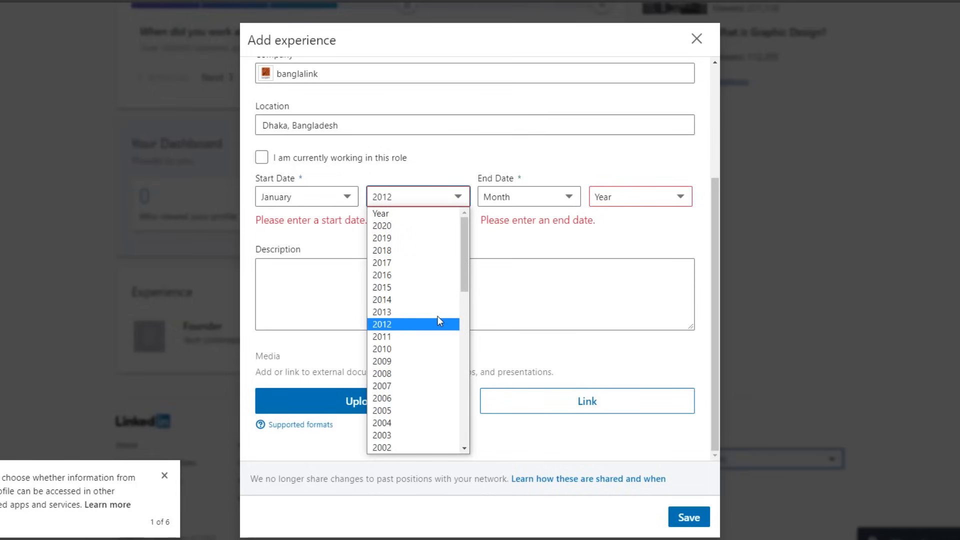
{"action": "key", "text": "Return"}
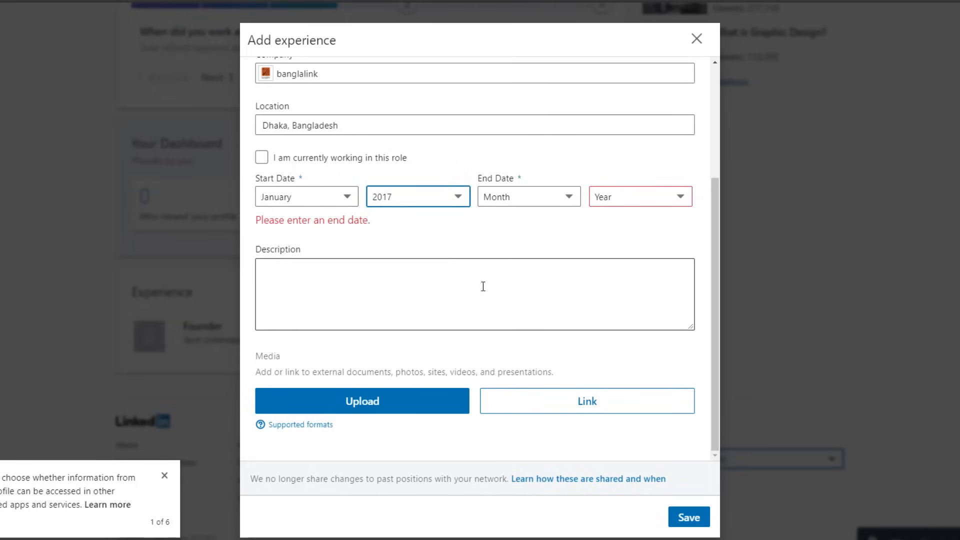
{"action": "left_click", "coordinate": [550, 199]}
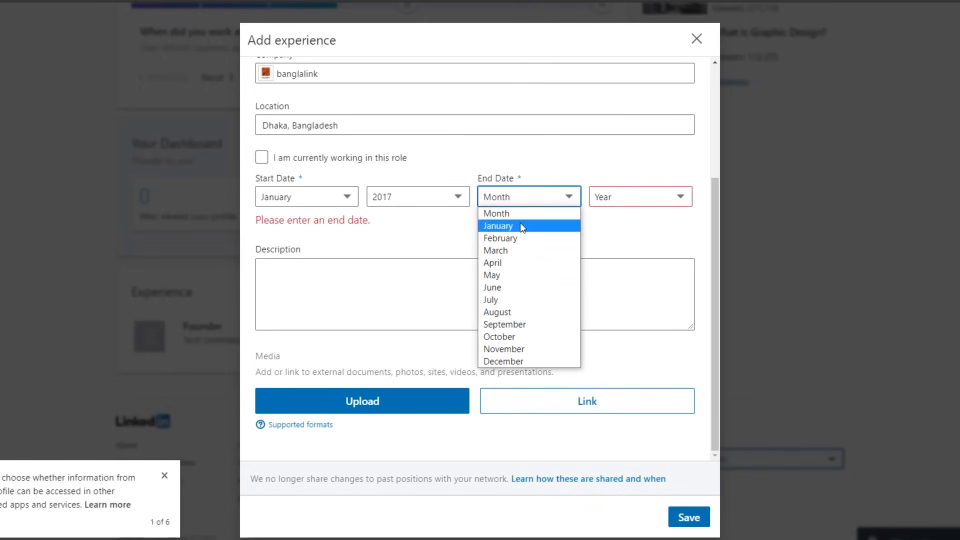
{"action": "left_click", "coordinate": [520, 361]}
{"action": "left_click", "coordinate": [649, 197]}
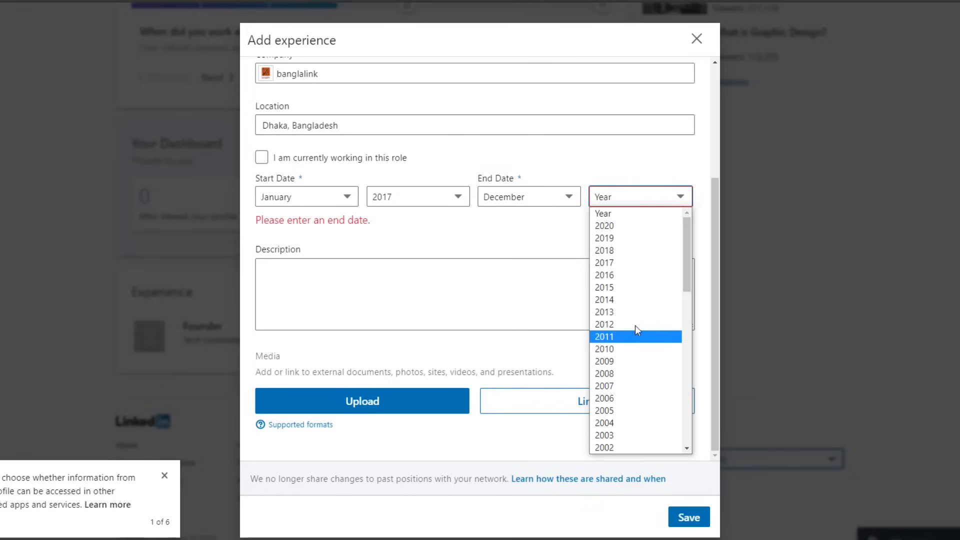
{"action": "left_click", "coordinate": [634, 250]}
- Go to the description box and cancel the media file upload dialog
{"action": "left_click", "coordinate": [346, 303]}
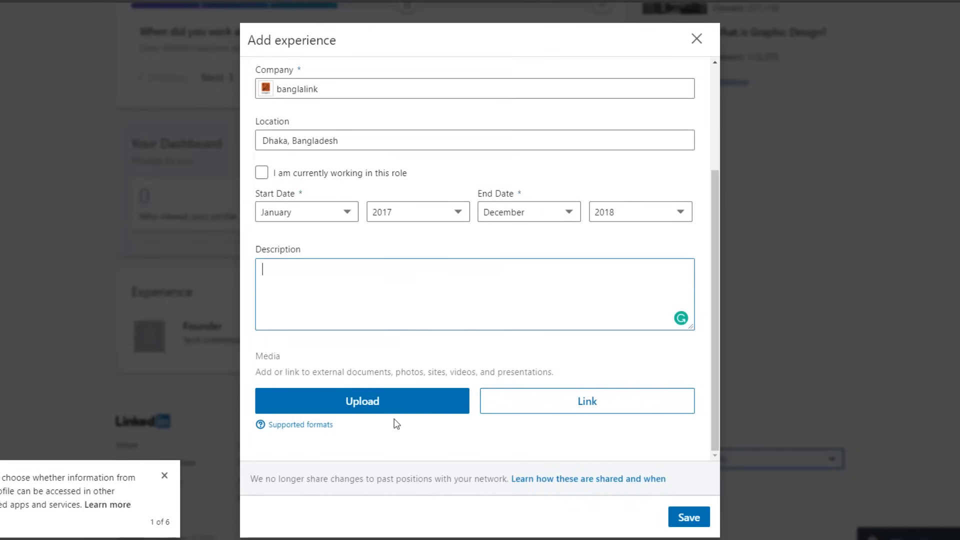
{"action": "left_click", "coordinate": [366, 412]}
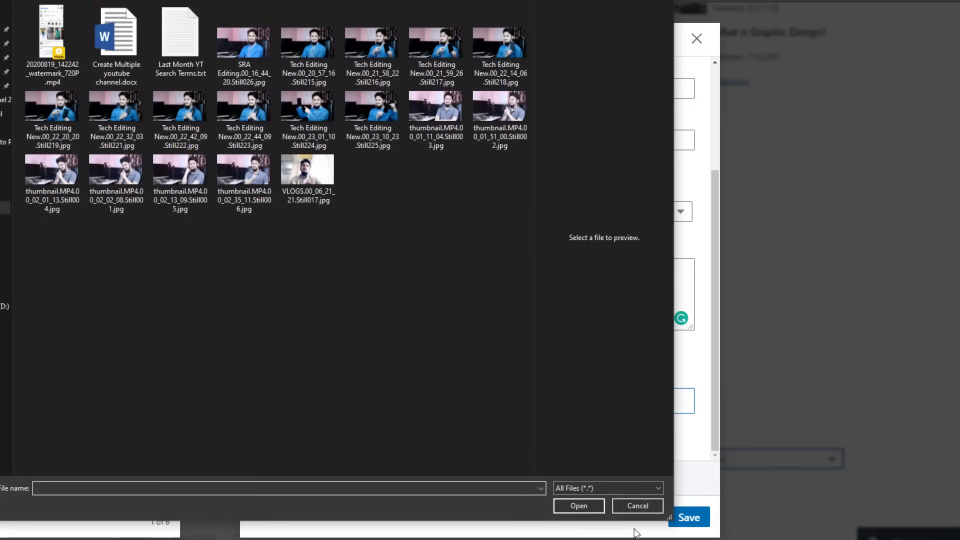
{"action": "left_click", "coordinate": [626, 506]}
{"action": "left_click", "coordinate": [384, 294]}
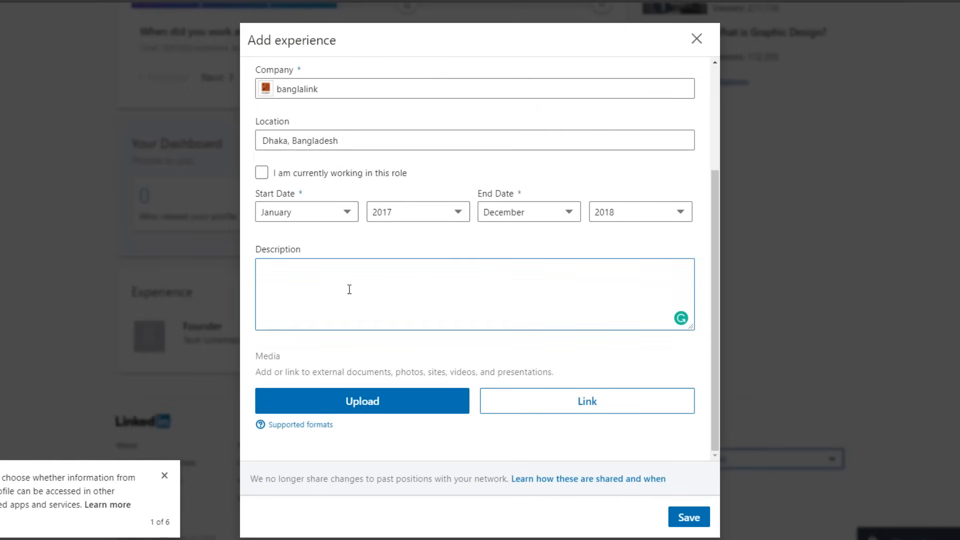
{"action": "scroll", "coordinate": [356, 286], "scroll_direction": "up", "scroll_amount": 3}
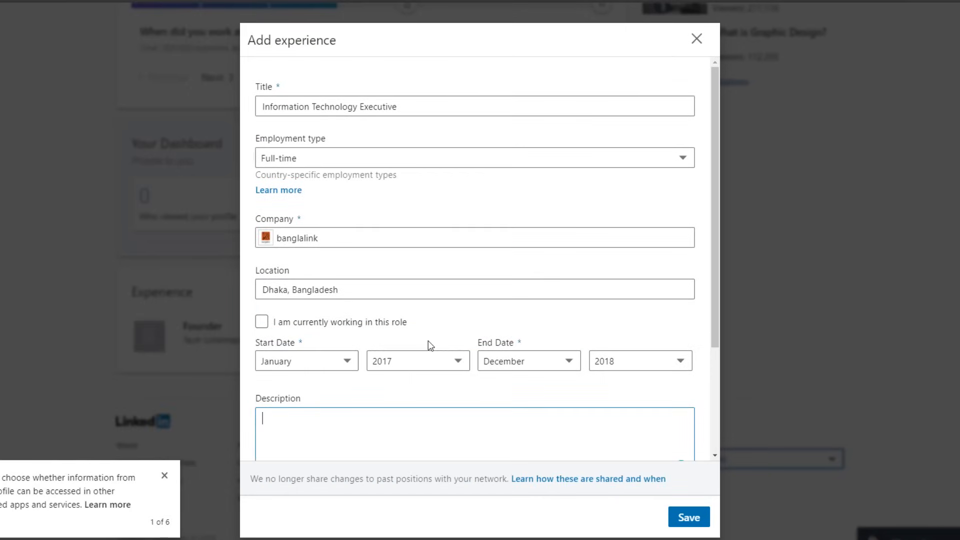
{"action": "scroll", "coordinate": [428, 345], "scroll_direction": "down", "scroll_amount": 3}
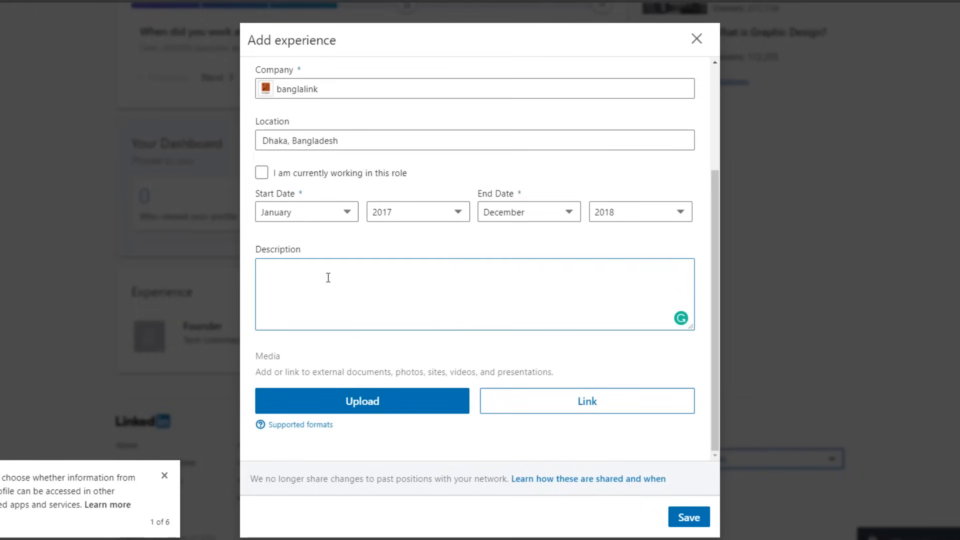
{"action": "scroll", "coordinate": [330, 285], "scroll_direction": "up", "scroll_amount": 3}
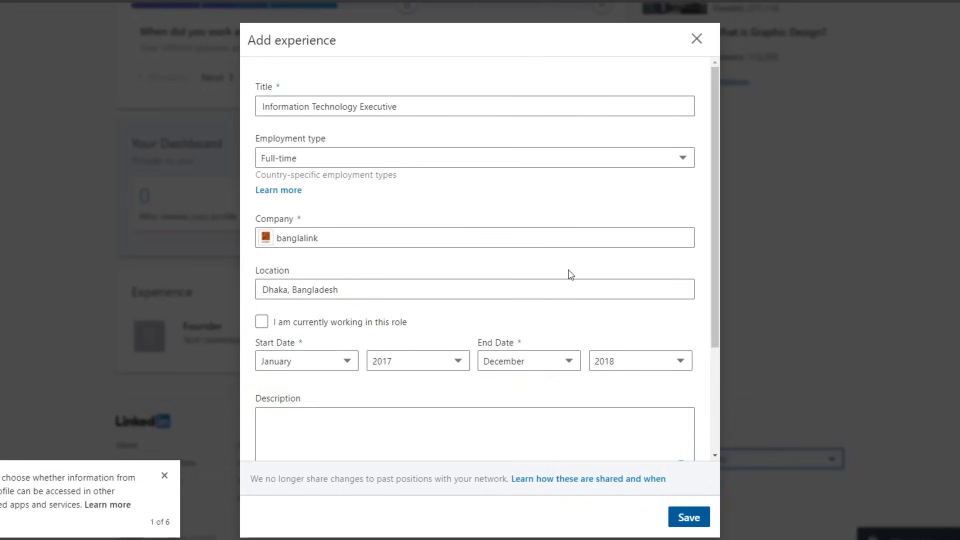
- Reload the profile with F5 and check the banglalink Jan 2017 – Dec 2018 entry under Experience
{"action": "scroll", "coordinate": [350, 380], "scroll_direction": "up", "scroll_amount": 8}
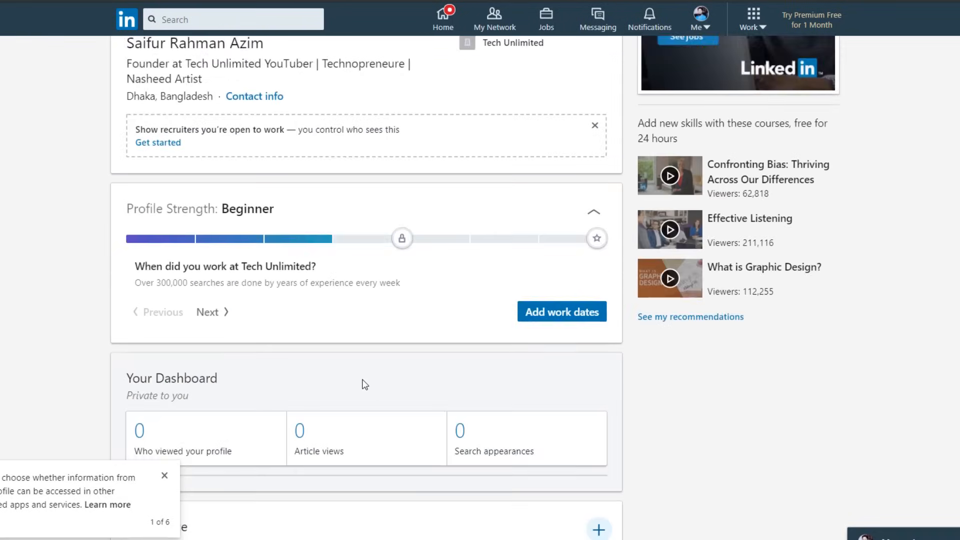
{"action": "scroll", "coordinate": [362, 384], "scroll_direction": "down", "scroll_amount": 9}
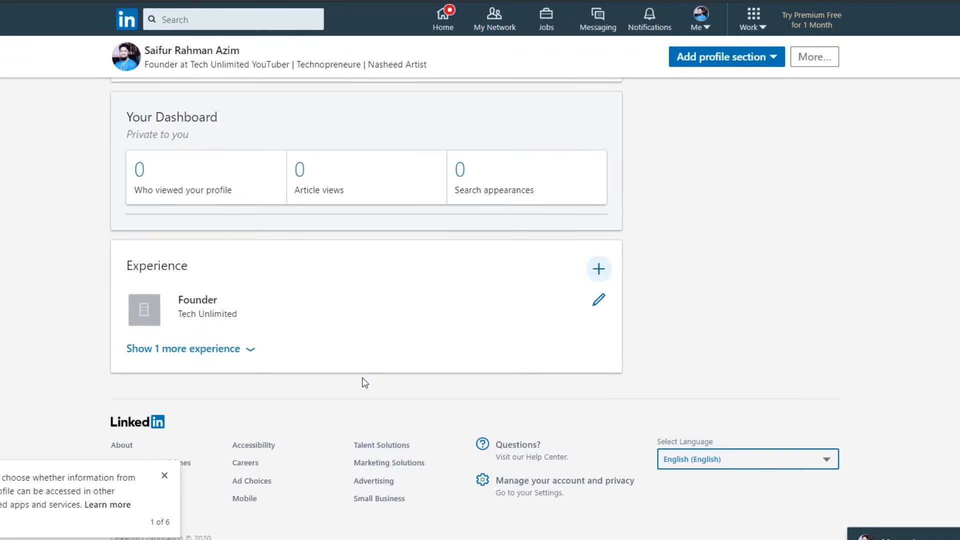
{"action": "scroll", "coordinate": [514, 448], "scroll_direction": "up", "scroll_amount": 9}
{"action": "key", "text": "F5"}
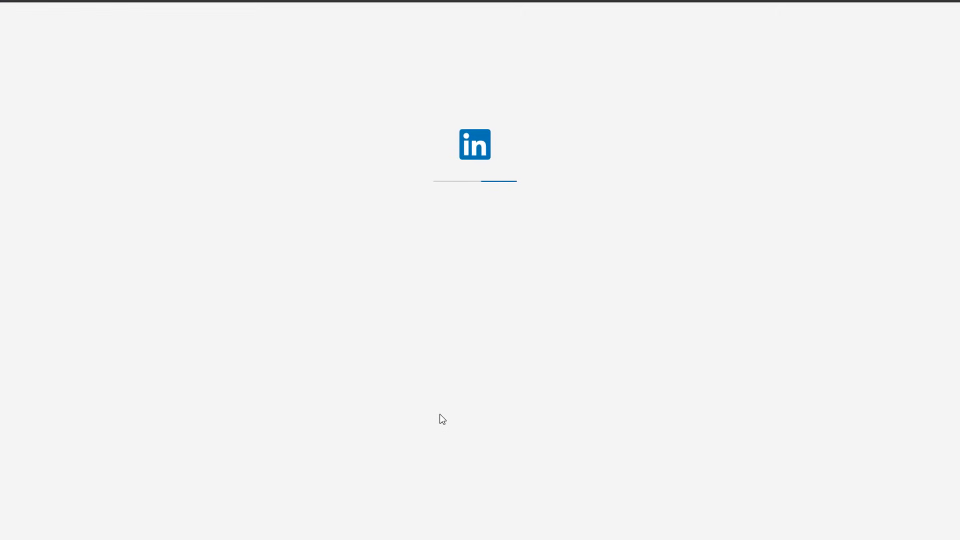
{"action": "scroll", "coordinate": [448, 405], "scroll_direction": "down", "scroll_amount": 10}
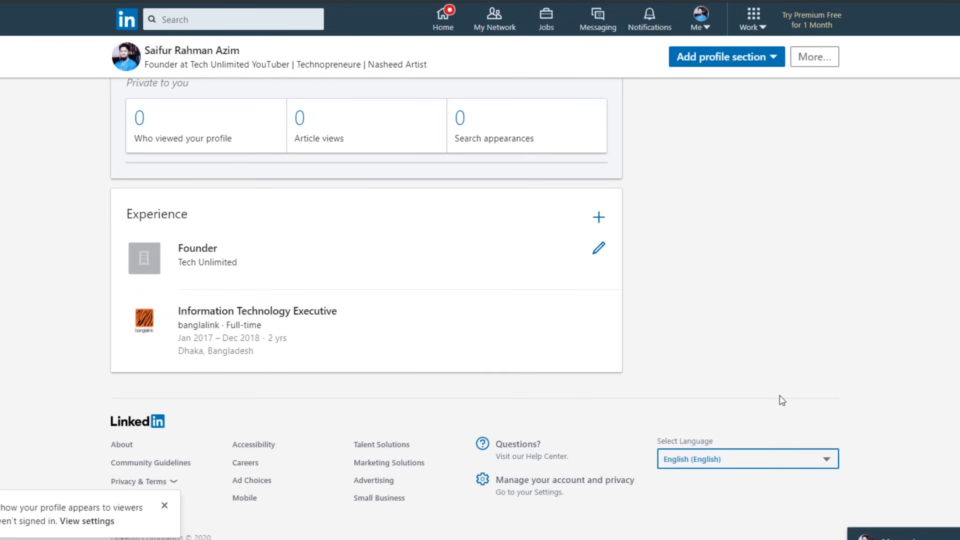
{"action": "scroll", "coordinate": [766, 372], "scroll_direction": "up", "scroll_amount": 3}
{"action": "scroll", "coordinate": [726, 375], "scroll_direction": "up", "scroll_amount": 4}
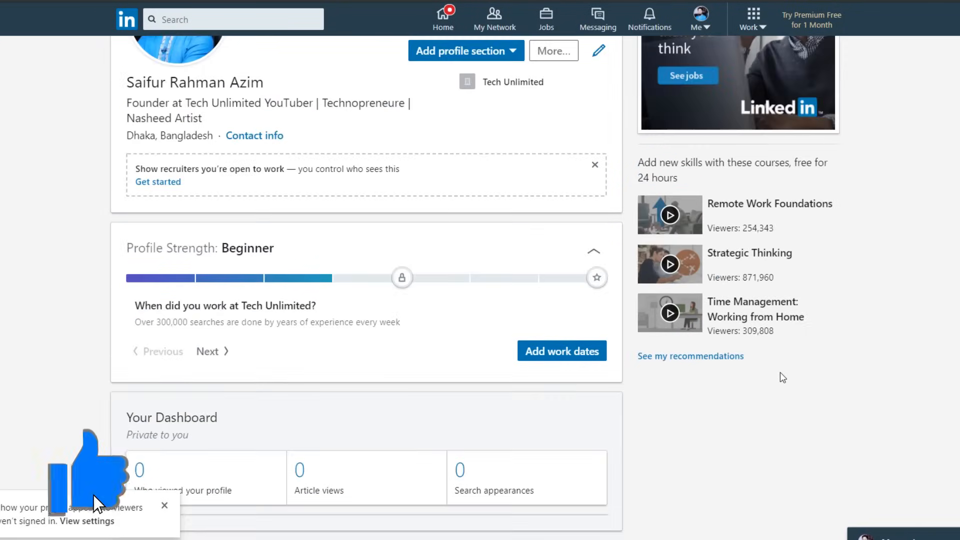
- Give the Tech Unlimited Founder role a November 2013 start date, marked as current
{"action": "left_click", "coordinate": [562, 351]}
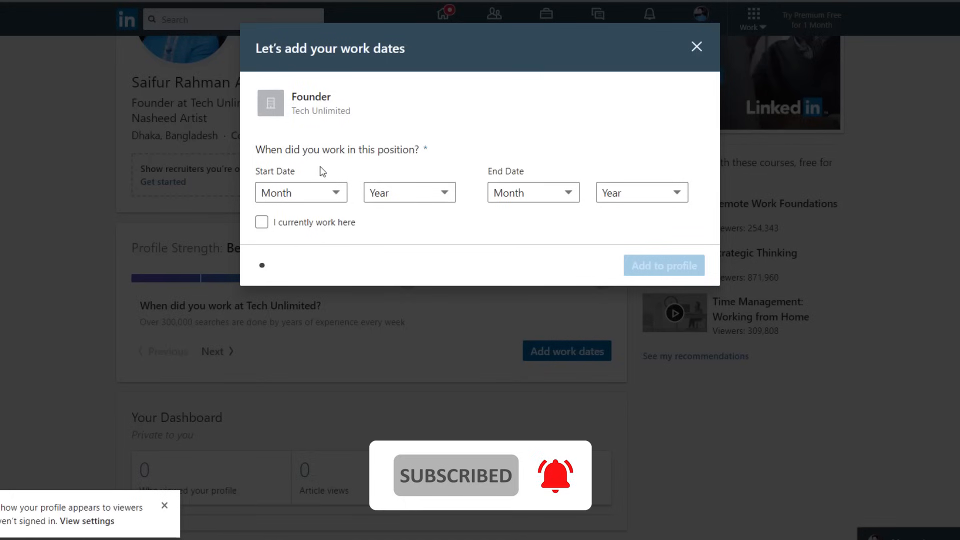
{"action": "left_click", "coordinate": [317, 192]}
{"action": "left_click", "coordinate": [294, 373]}
{"action": "left_click", "coordinate": [438, 185]}
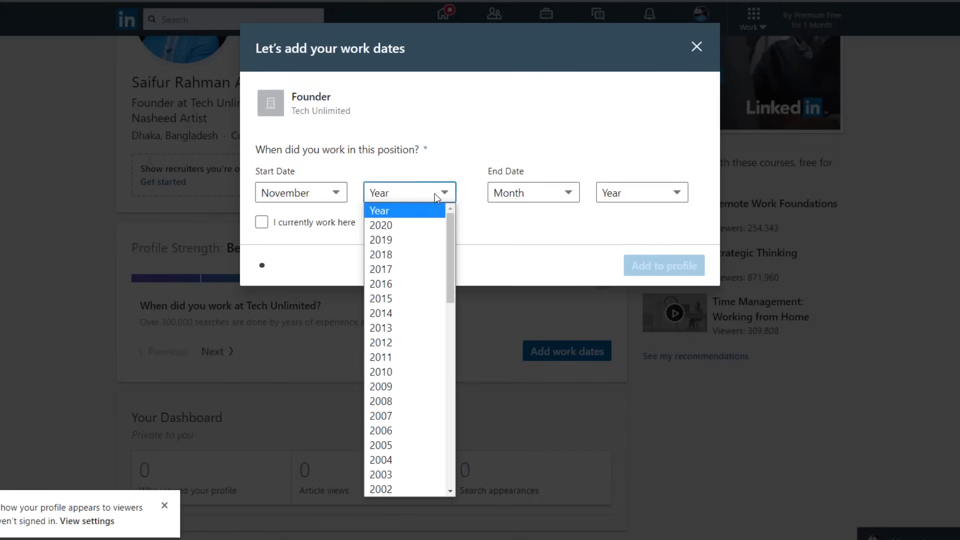
{"action": "type", "text": "2013"}
{"action": "key", "text": "Return"}
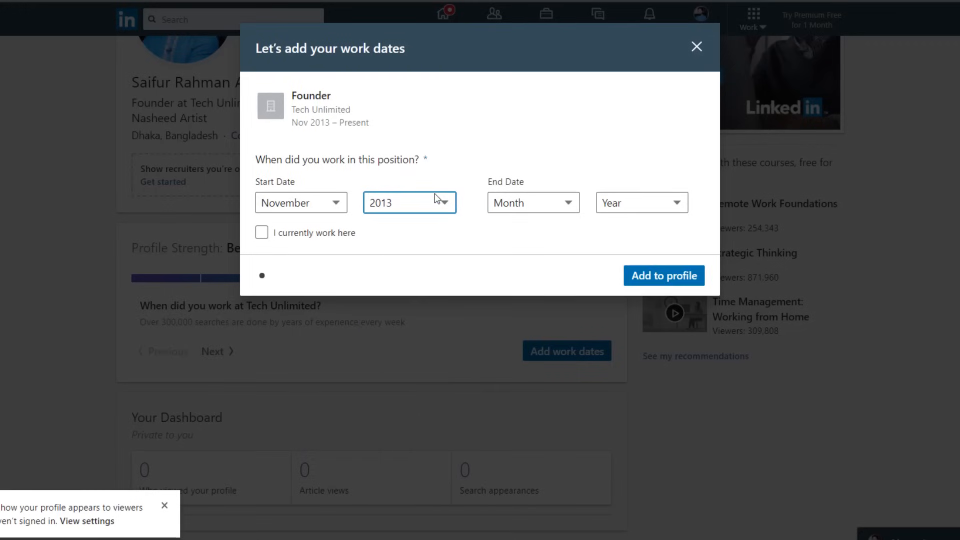
{"action": "left_click", "coordinate": [272, 233]}
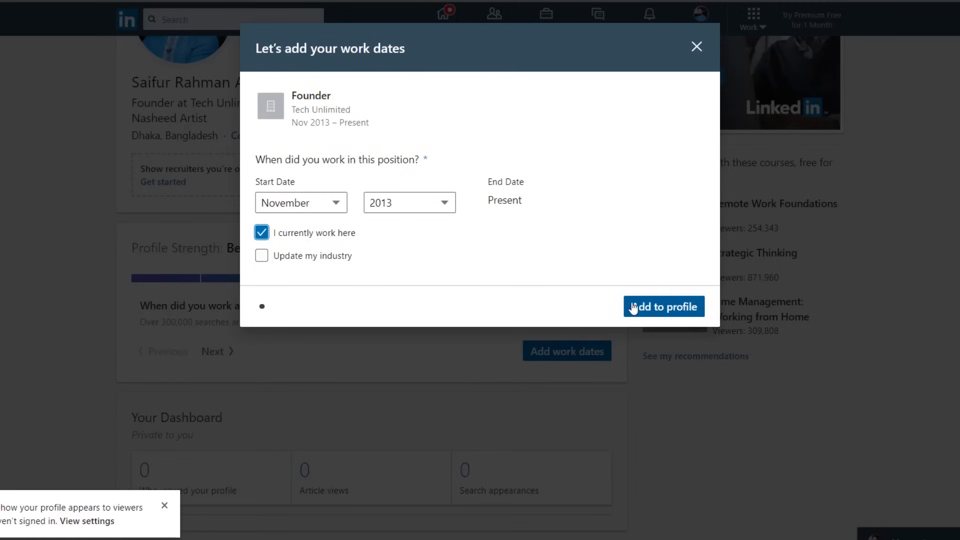
- Add the work dates to the profile and dismiss the update and Intermediate messages
{"action": "left_click", "coordinate": [695, 310]}
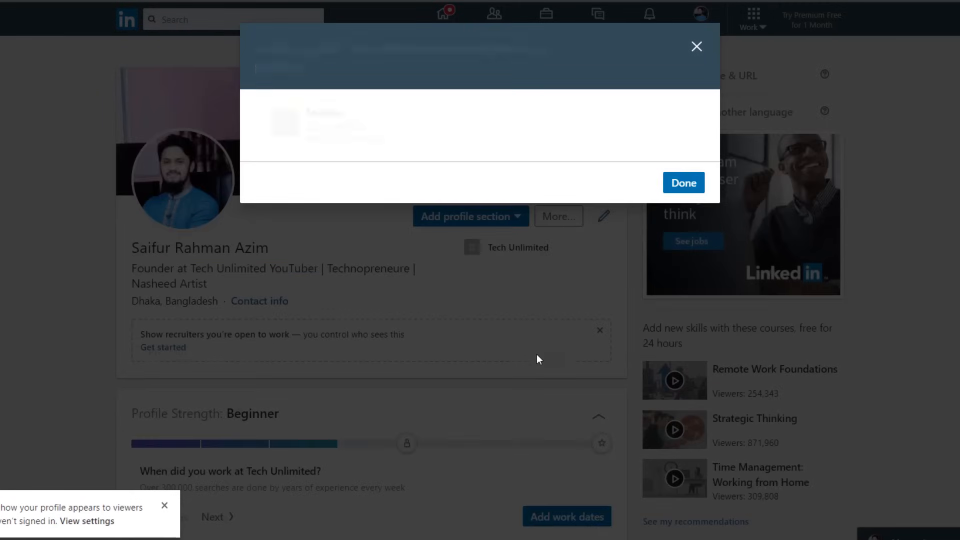
{"action": "left_click", "coordinate": [695, 180]}
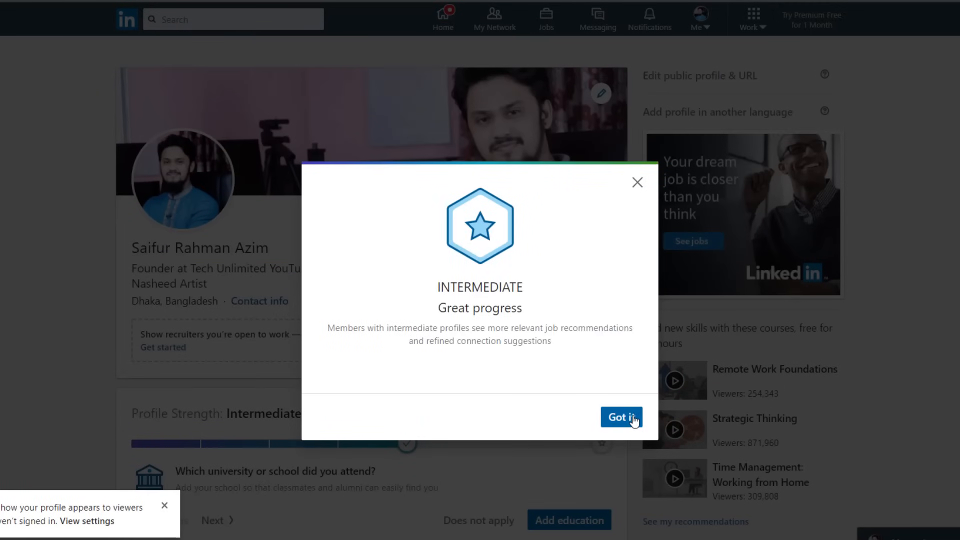
{"action": "left_click", "coordinate": [631, 418]}
{"action": "scroll", "coordinate": [937, 334], "scroll_direction": "down", "scroll_amount": 6}
{"action": "scroll", "coordinate": [937, 335], "scroll_direction": "up", "scroll_amount": 5}
{"action": "scroll", "coordinate": [937, 335], "scroll_direction": "down", "scroll_amount": 7}
{"action": "scroll", "coordinate": [735, 365], "scroll_direction": "up", "scroll_amount": 4}
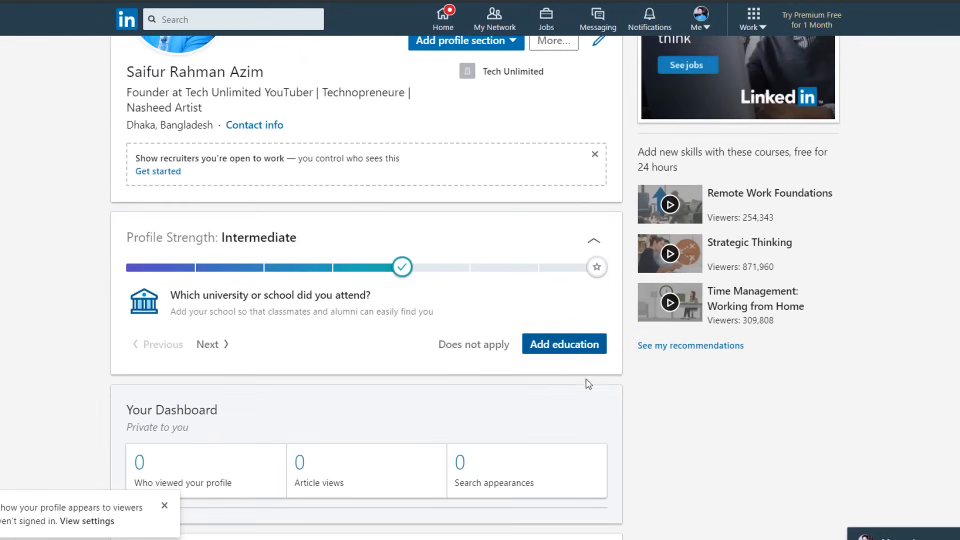
{"action": "left_click", "coordinate": [580, 347]}
- Add Residential School Dhaka as the school with years 2002 to 2008 and save
{"action": "left_click", "coordinate": [357, 156]}
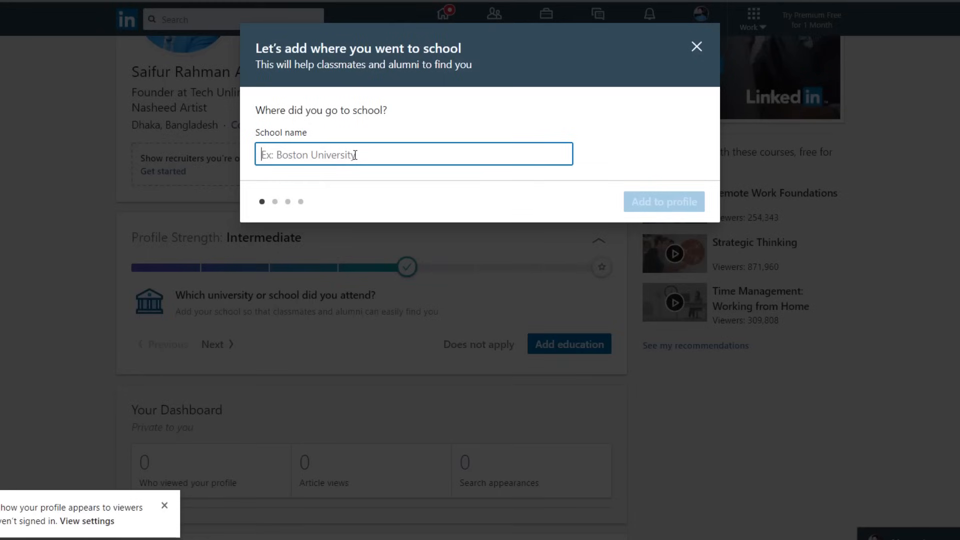
{"action": "type", "text": "বি"}
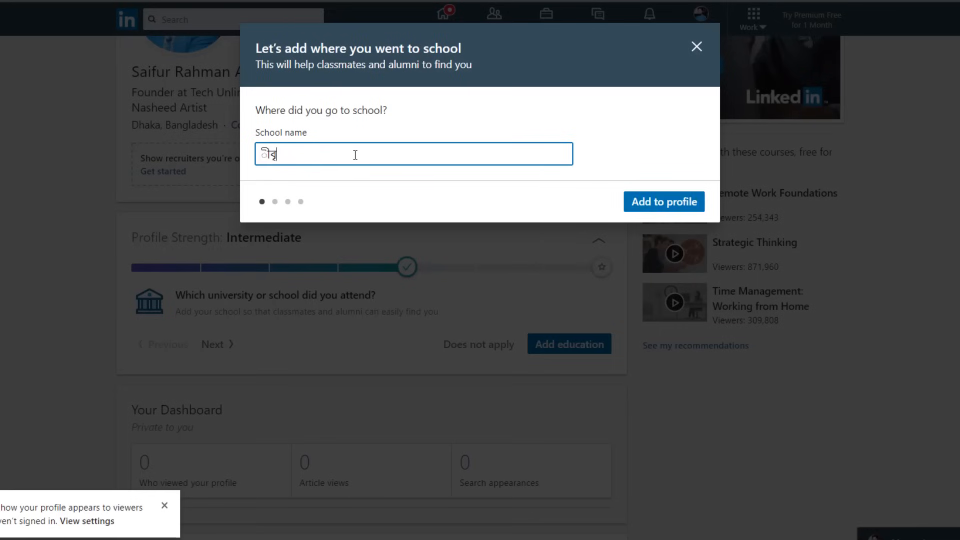
{"action": "key", "text": "BackSpace"}
{"action": "key", "text": "BackSpace"}
{"action": "key", "text": "BackSpace"}
{"action": "type", "text": "Dhaka"}
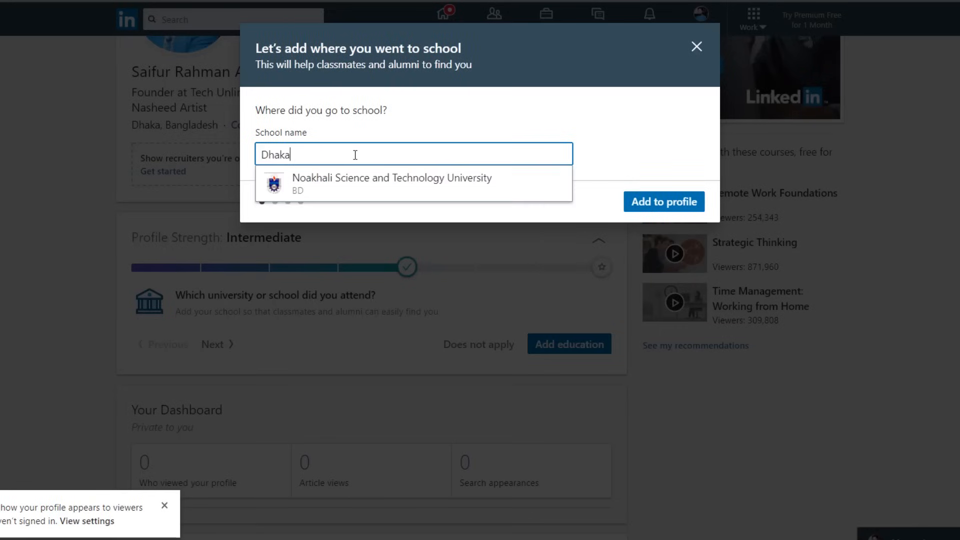
{"action": "type", "text": " Reside"}
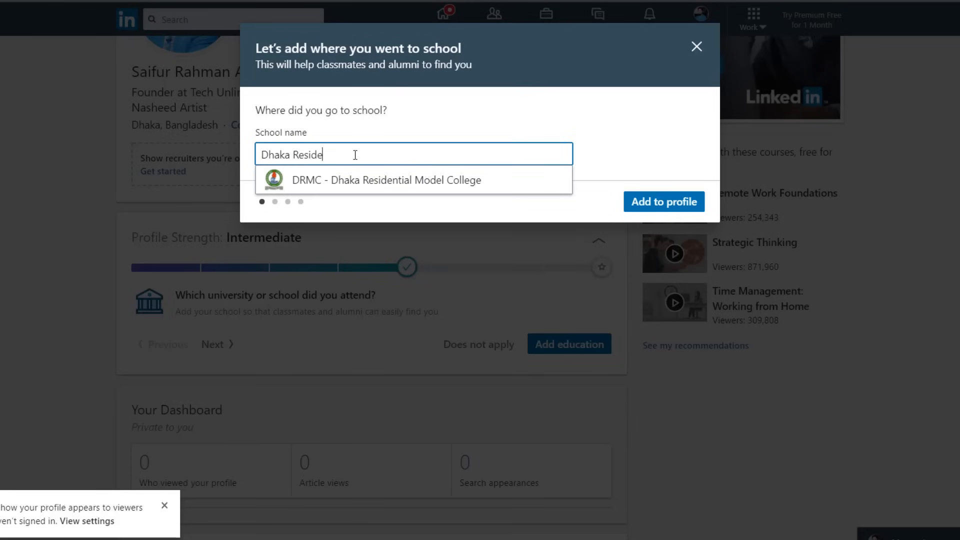
{"action": "key", "text": "Down"}
{"action": "key", "text": "Return"}
{"action": "left_click", "coordinate": [669, 206]}
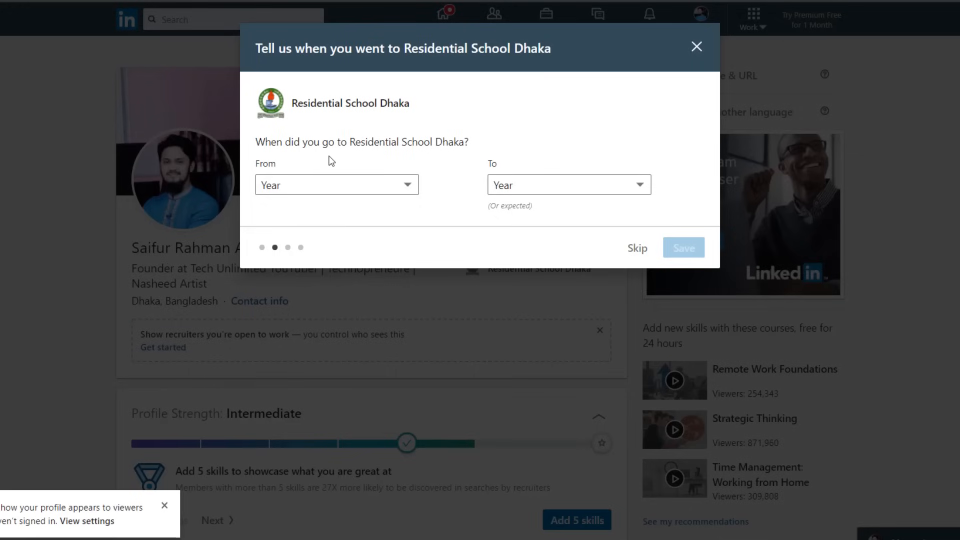
{"action": "left_click", "coordinate": [408, 185]}
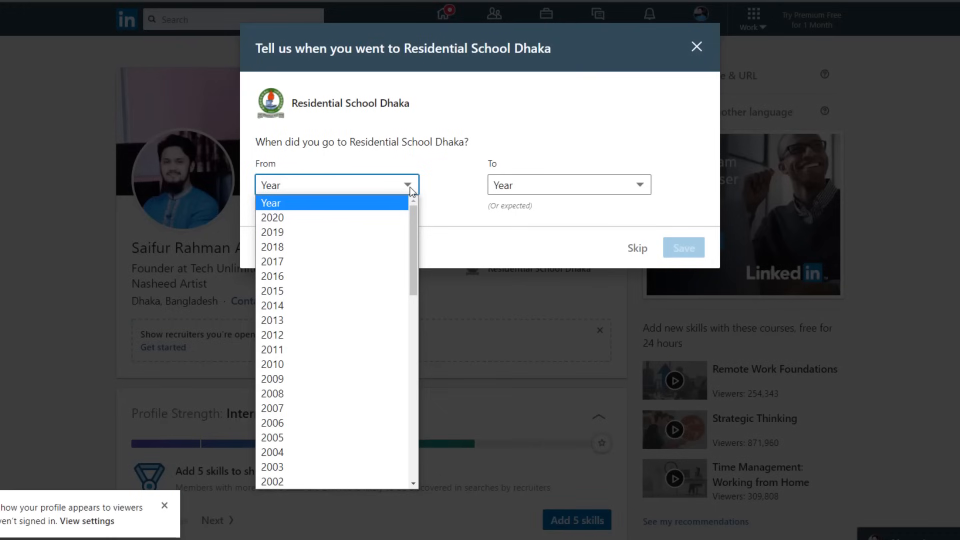
{"action": "type", "text": "2009"}
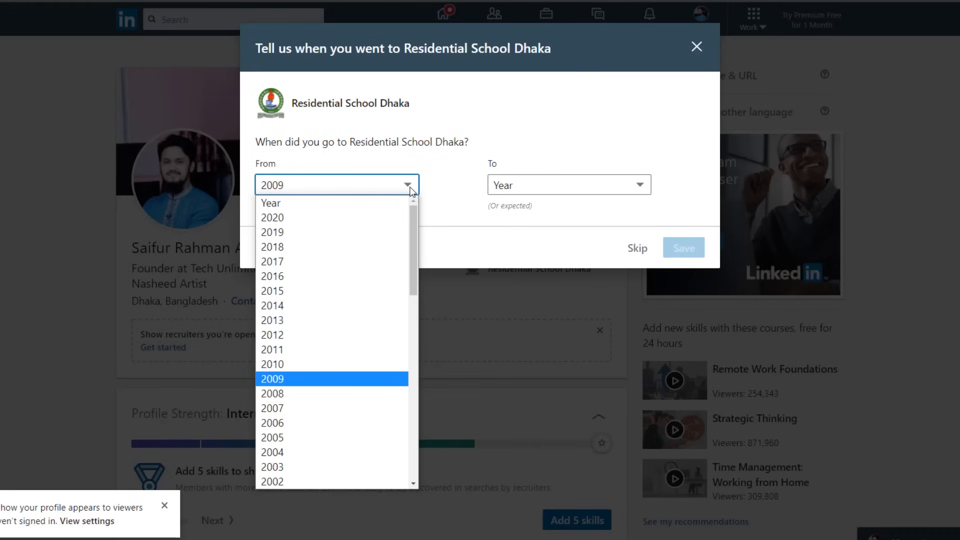
{"action": "key", "text": "Down"}
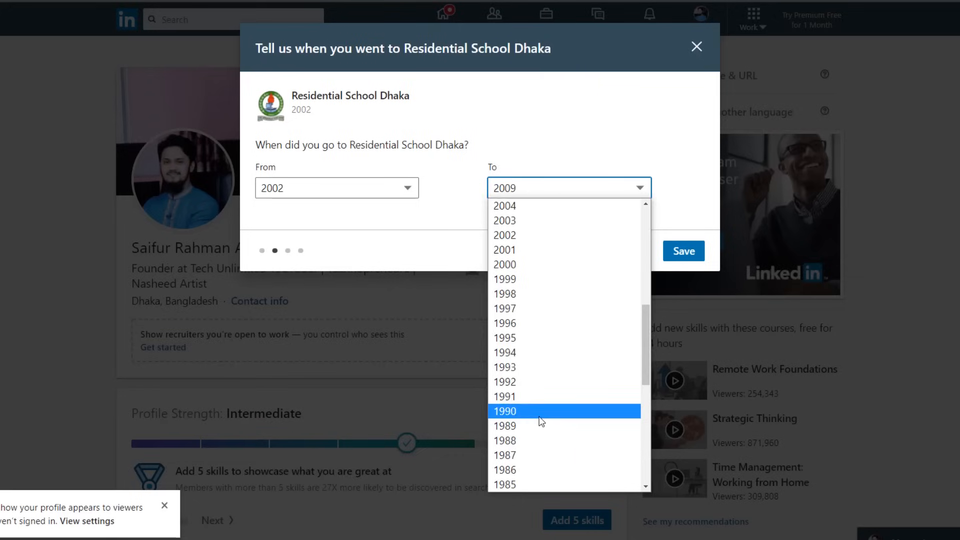
{"action": "type", "text": "2008"}
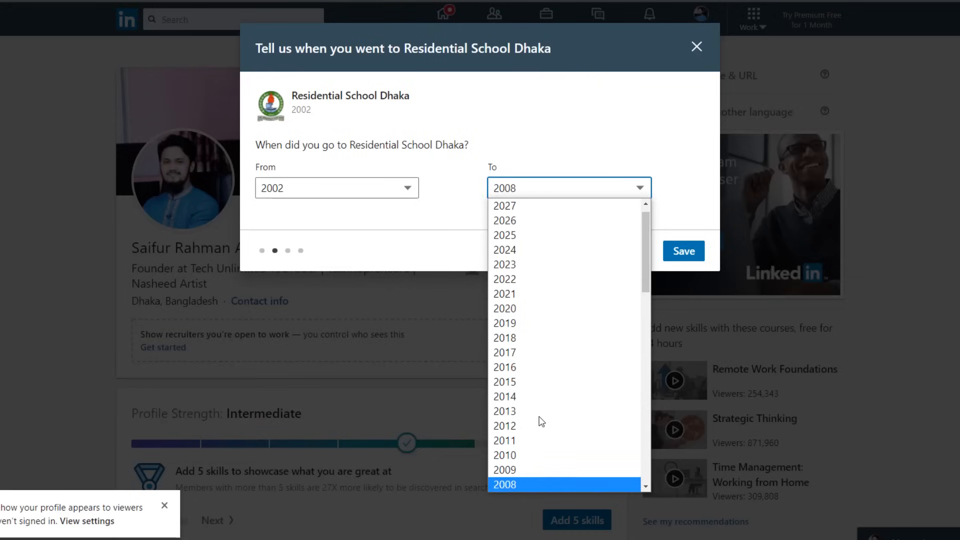
{"action": "key", "text": "Return"}
{"action": "left_click", "coordinate": [683, 252]}
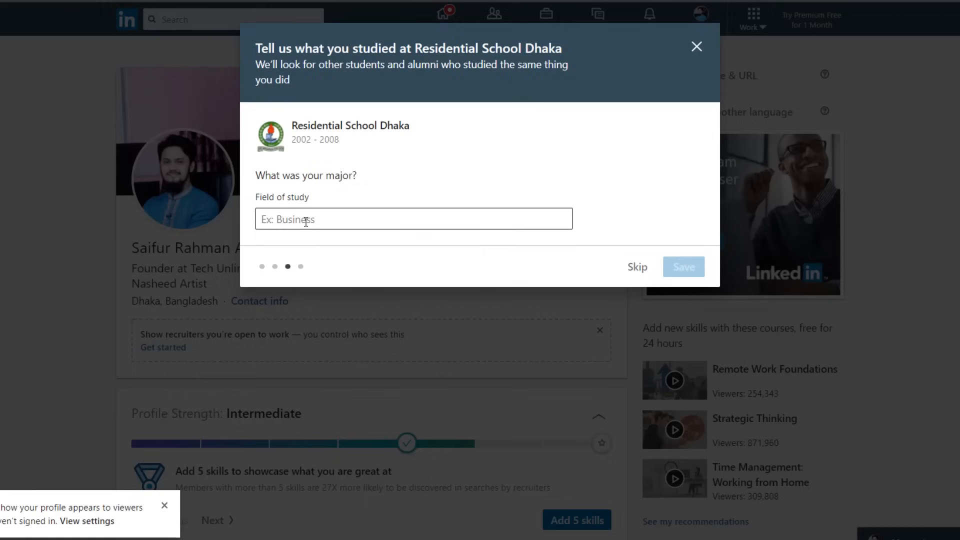
- Set field of study to Humanities/Humanistic Studies and degree to Secondary School Certificate, then save
{"action": "left_click", "coordinate": [361, 214]}
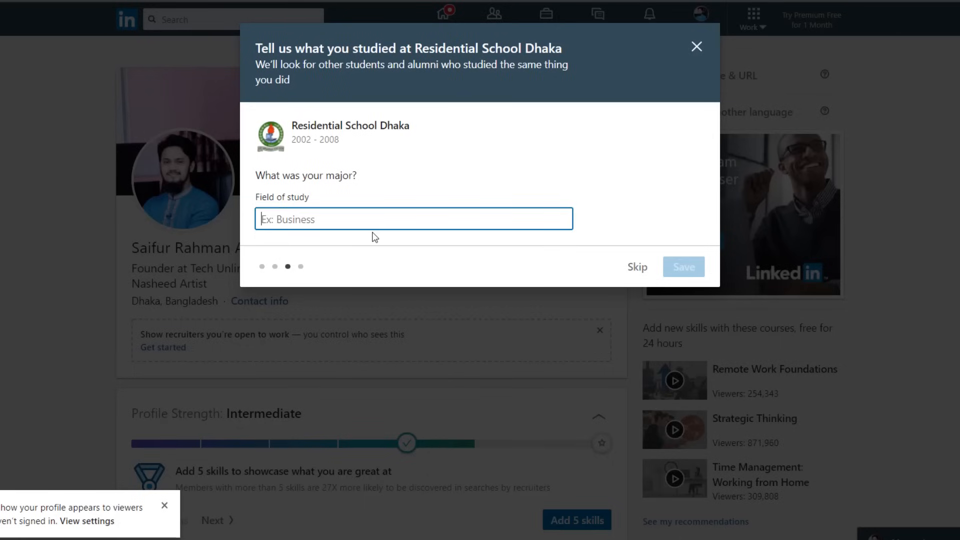
{"action": "type", "text": "H"}
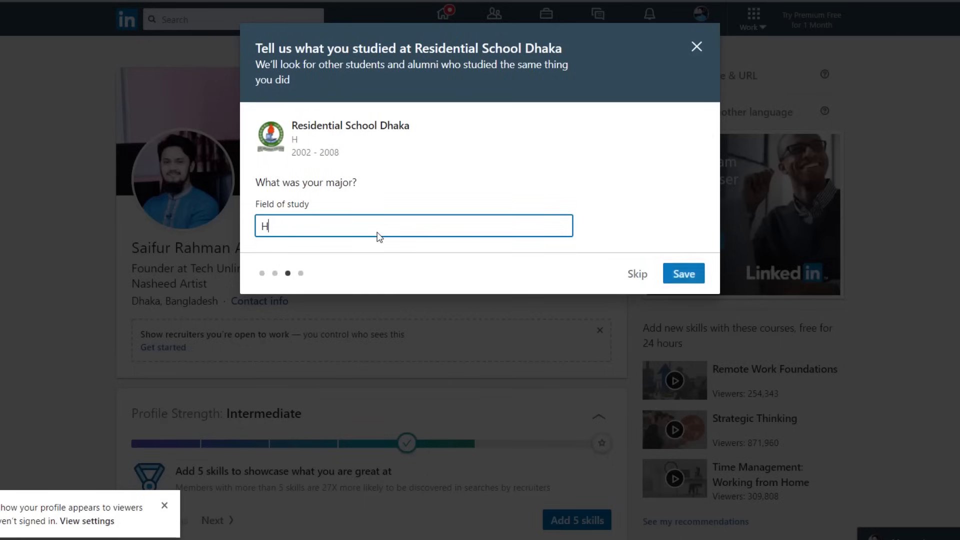
{"action": "type", "text": "umaniti"}
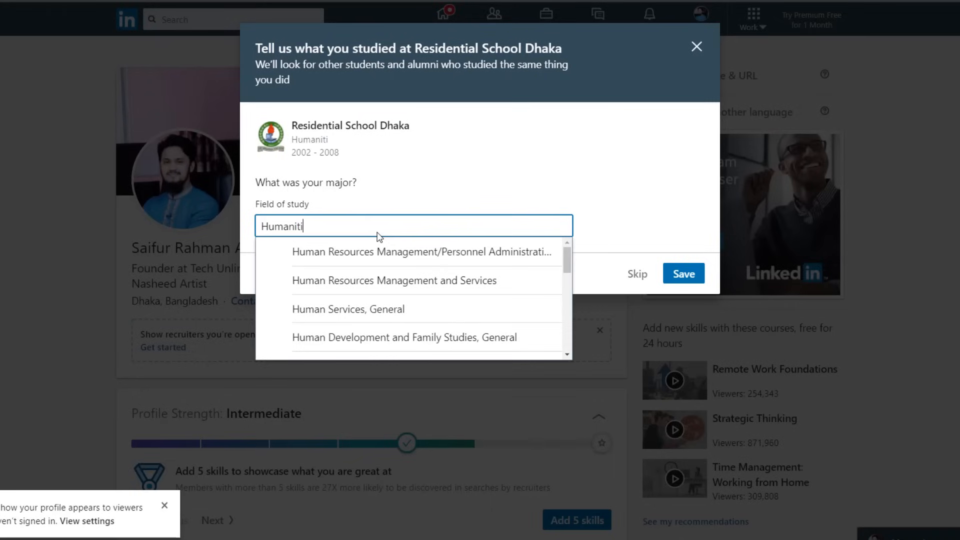
{"action": "type", "text": "t"}
{"action": "type", "text": "es"}
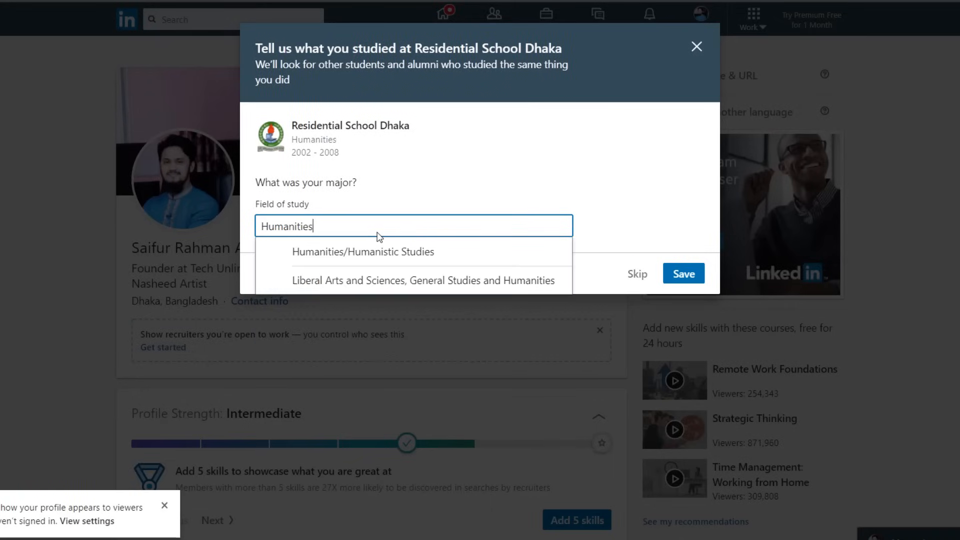
{"action": "left_click", "coordinate": [414, 253]}
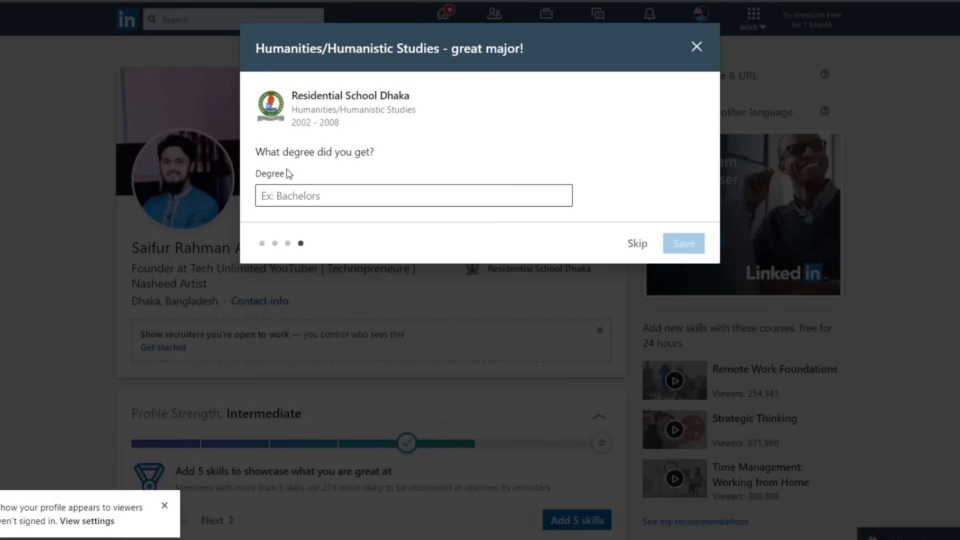
{"action": "left_click", "coordinate": [356, 196]}
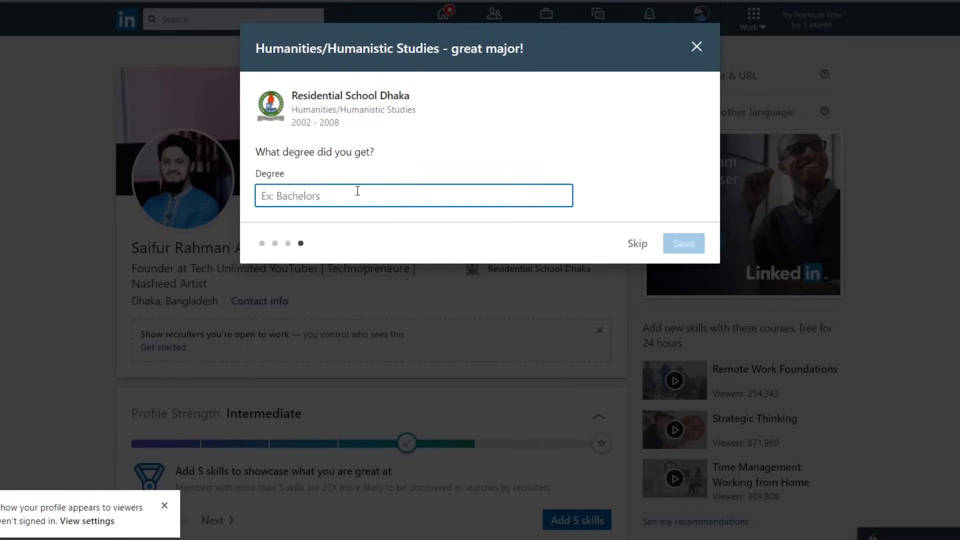
{"action": "type", "text": "SSC"}
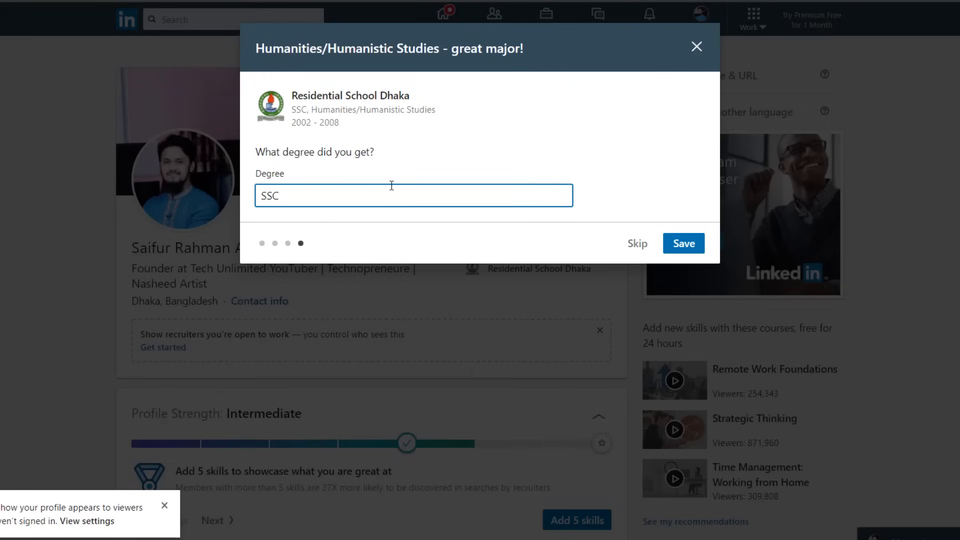
{"action": "key", "text": "BackSpace"}
{"action": "key", "text": "BackSpace"}
{"action": "key", "text": "BackSpace"}
{"action": "type", "text": "Sec"}
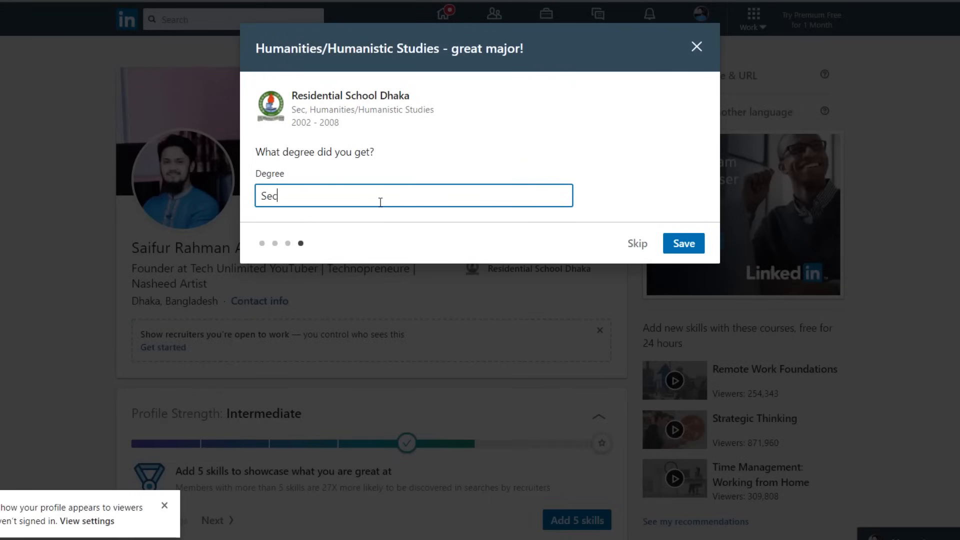
{"action": "type", "text": "ondary S"}
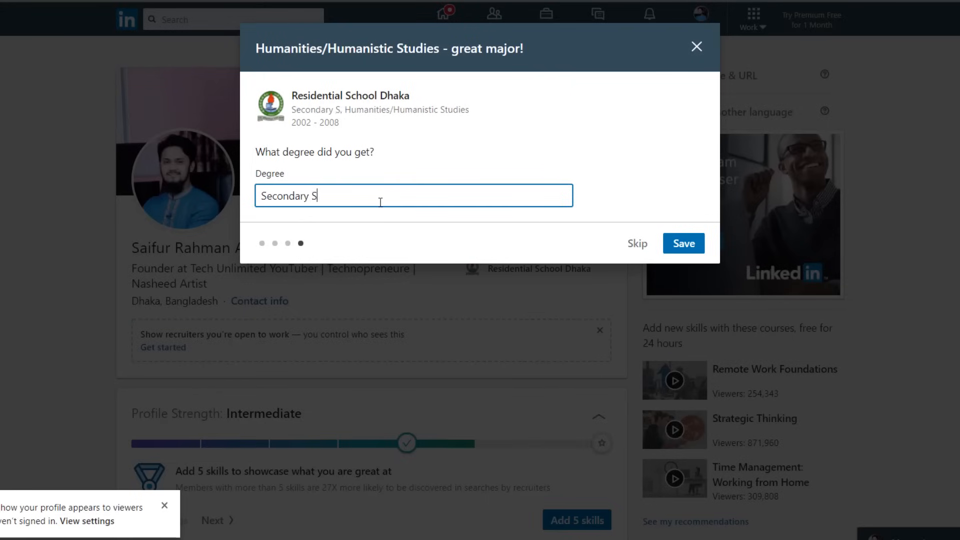
{"action": "type", "text": "chool Certificate"}
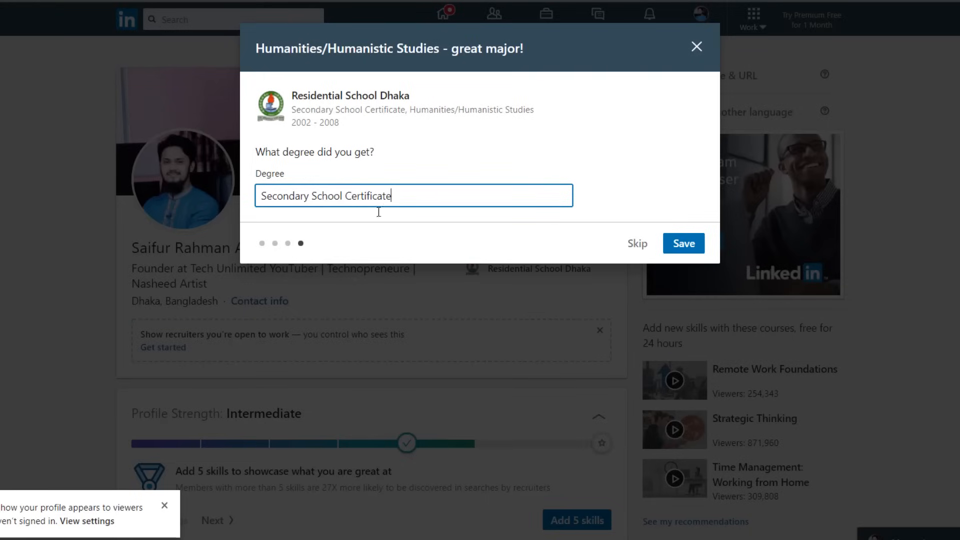
{"action": "left_click", "coordinate": [685, 249]}
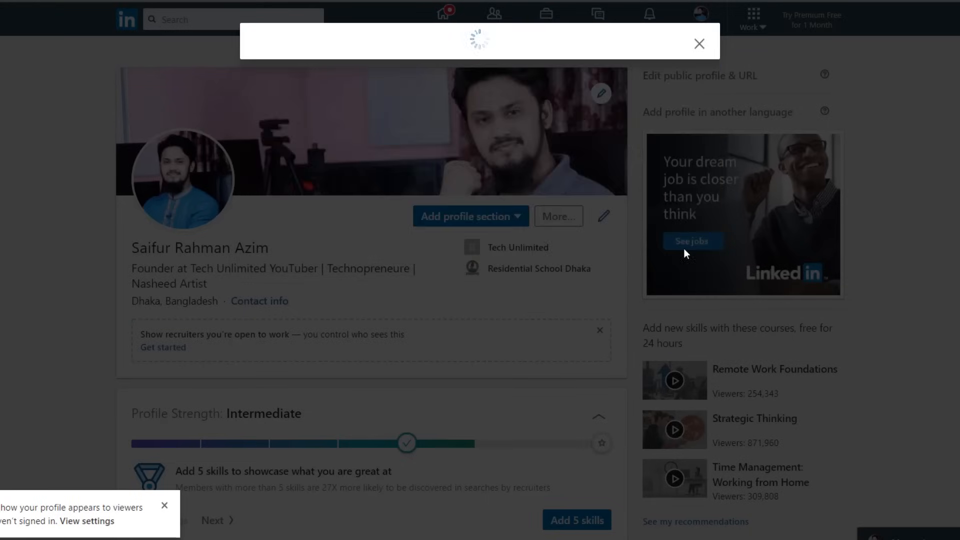
{"action": "left_click", "coordinate": [689, 182]}
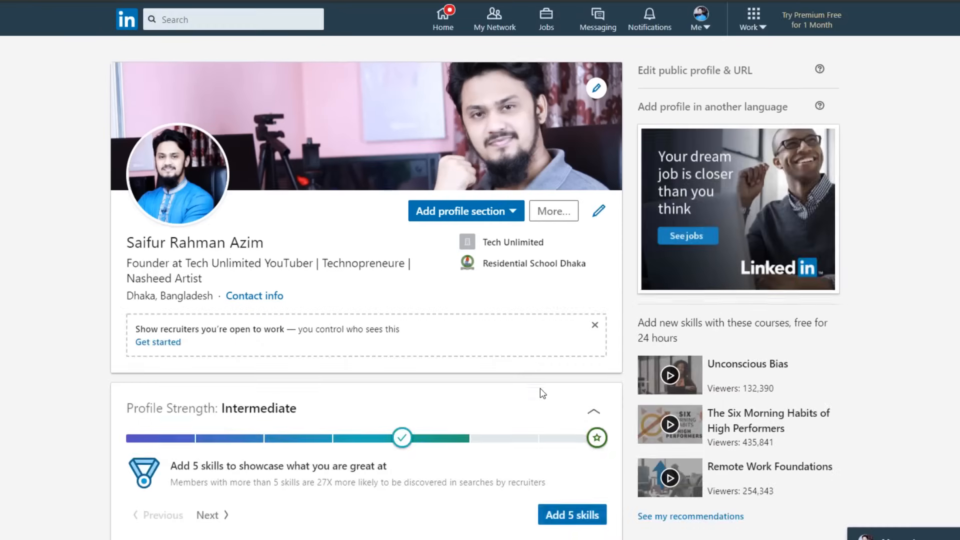
{"action": "scroll", "coordinate": [488, 389], "scroll_direction": "down", "scroll_amount": 10}
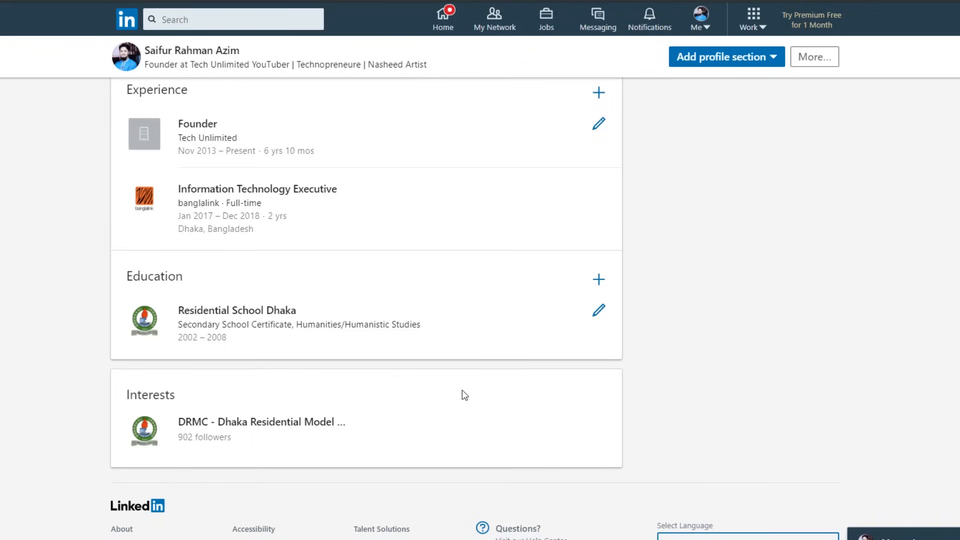
{"action": "scroll", "coordinate": [632, 388], "scroll_direction": "up", "scroll_amount": 8}
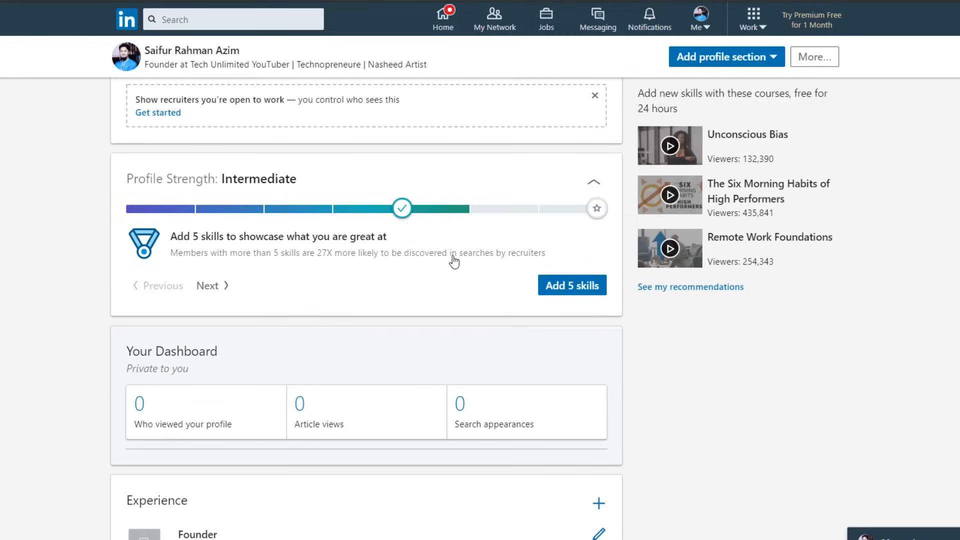
- Select only Information Technology from the suggested skills and add it to the profile
{"action": "left_click", "coordinate": [546, 291]}
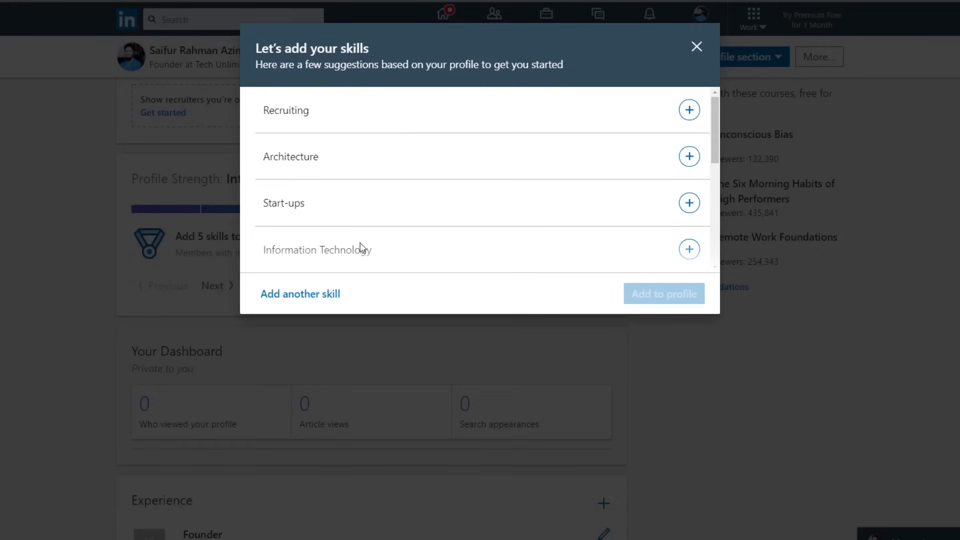
{"action": "scroll", "coordinate": [340, 218], "scroll_direction": "down", "scroll_amount": 3}
{"action": "scroll", "coordinate": [340, 221], "scroll_direction": "up", "scroll_amount": 2}
{"action": "scroll", "coordinate": [364, 250], "scroll_direction": "down", "scroll_amount": 1}
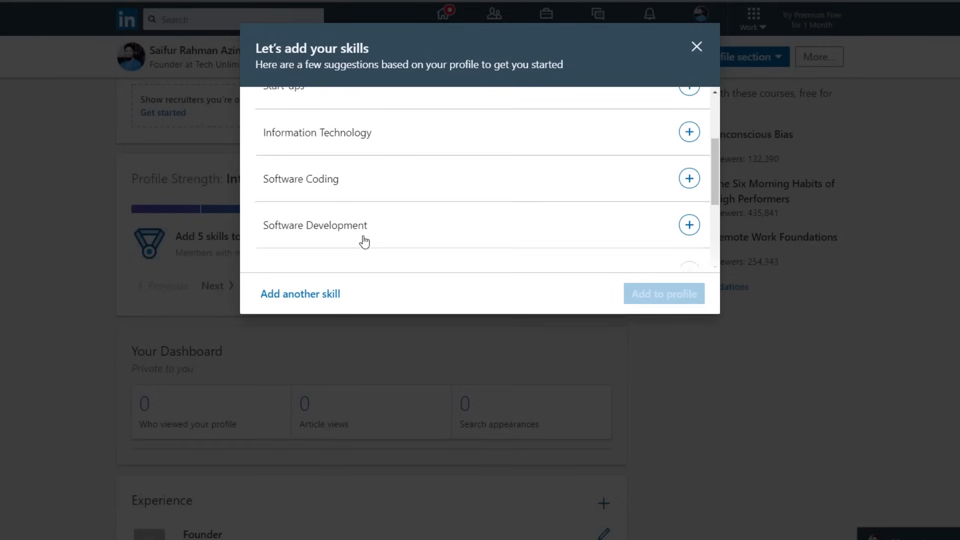
{"action": "left_click", "coordinate": [689, 132]}
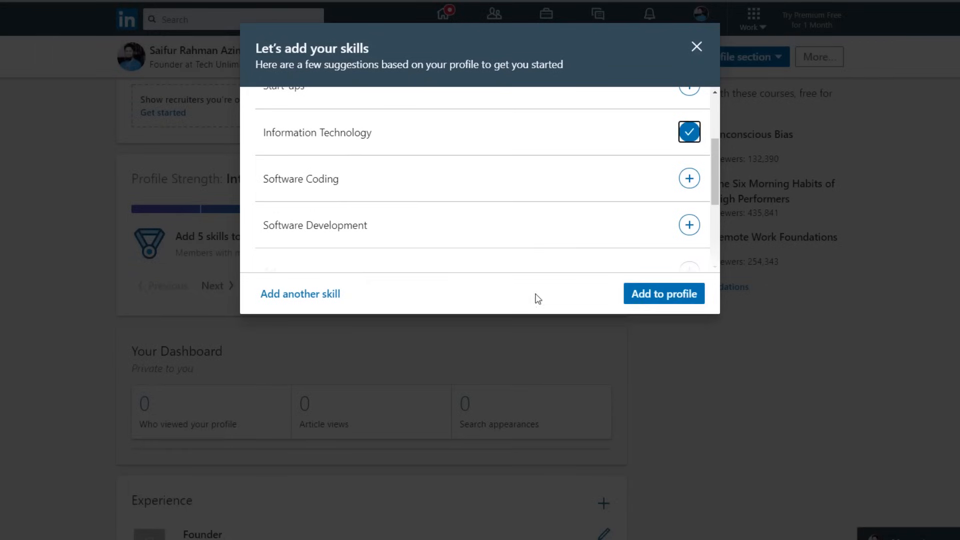
{"action": "scroll", "coordinate": [515, 230], "scroll_direction": "down", "scroll_amount": 1}
{"action": "scroll", "coordinate": [516, 230], "scroll_direction": "down", "scroll_amount": 2}
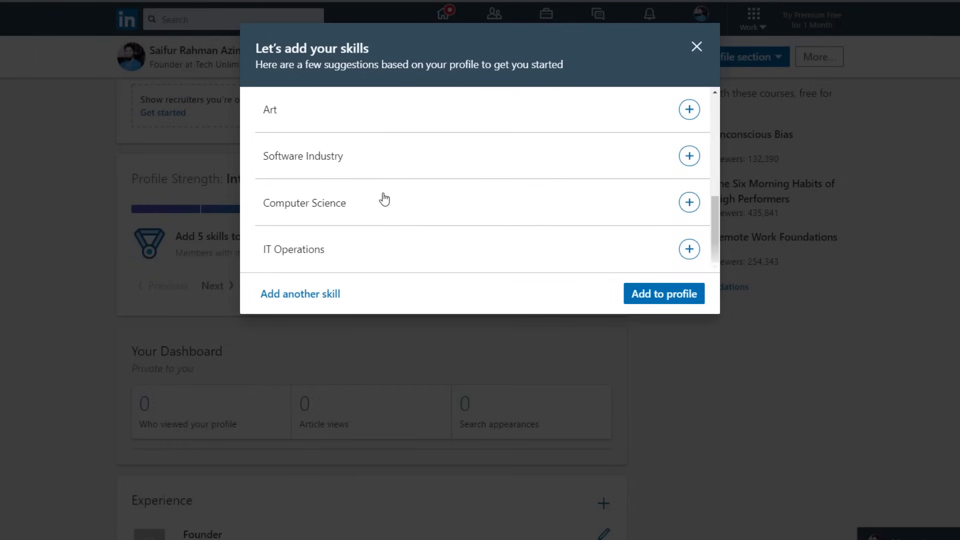
{"action": "left_click", "coordinate": [690, 253]}
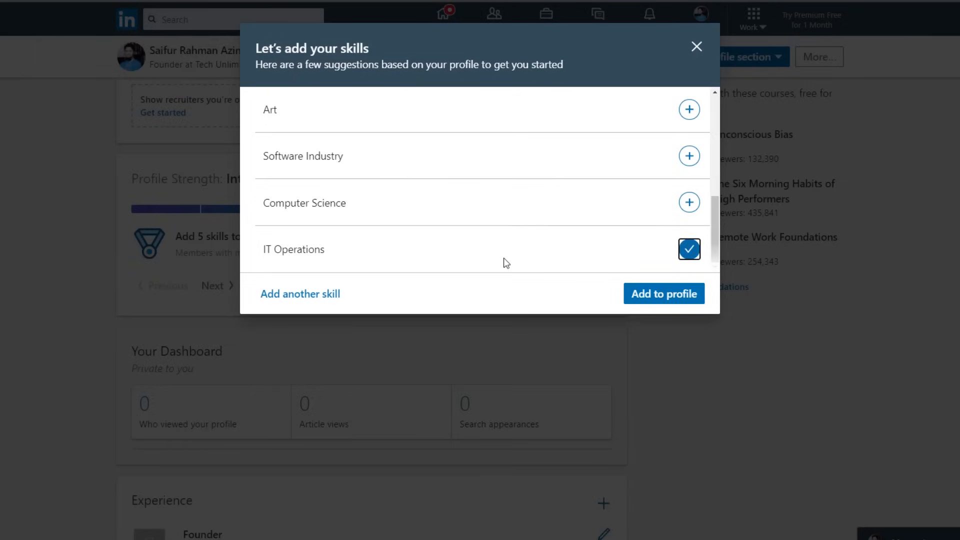
{"action": "left_click", "coordinate": [691, 204]}
{"action": "left_click", "coordinate": [689, 248]}
{"action": "scroll", "coordinate": [583, 238], "scroll_direction": "up", "scroll_amount": 3}
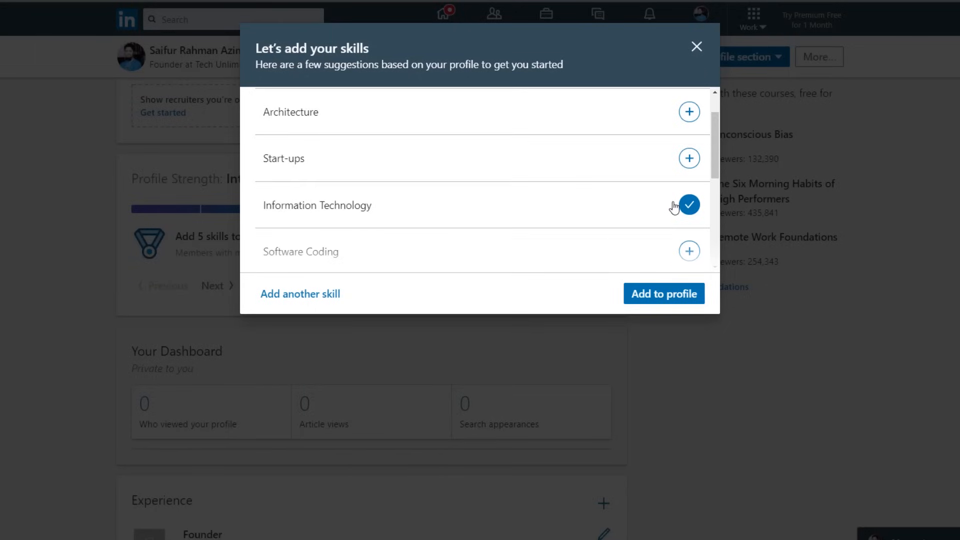
{"action": "scroll", "coordinate": [487, 250], "scroll_direction": "up", "scroll_amount": 1}
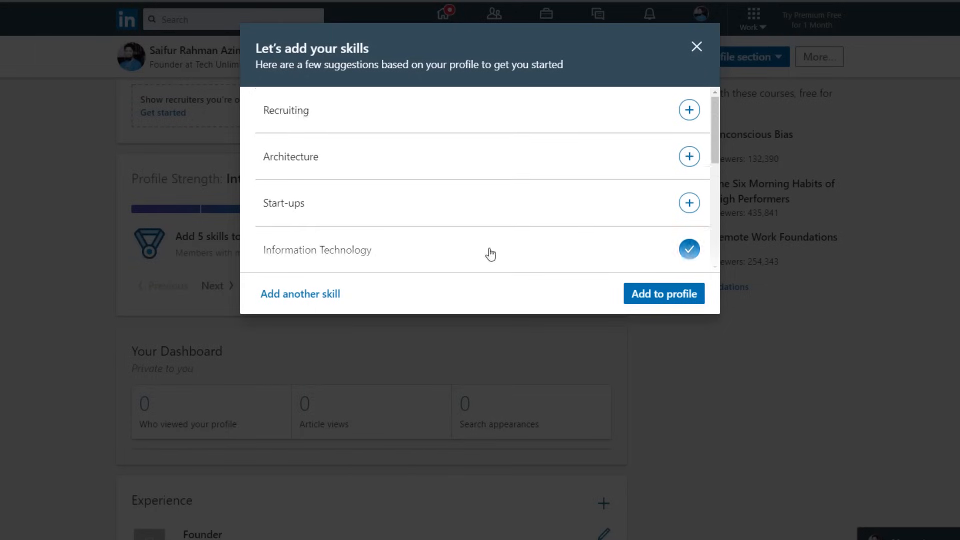
{"action": "left_click", "coordinate": [670, 295]}
{"action": "left_click", "coordinate": [680, 212]}
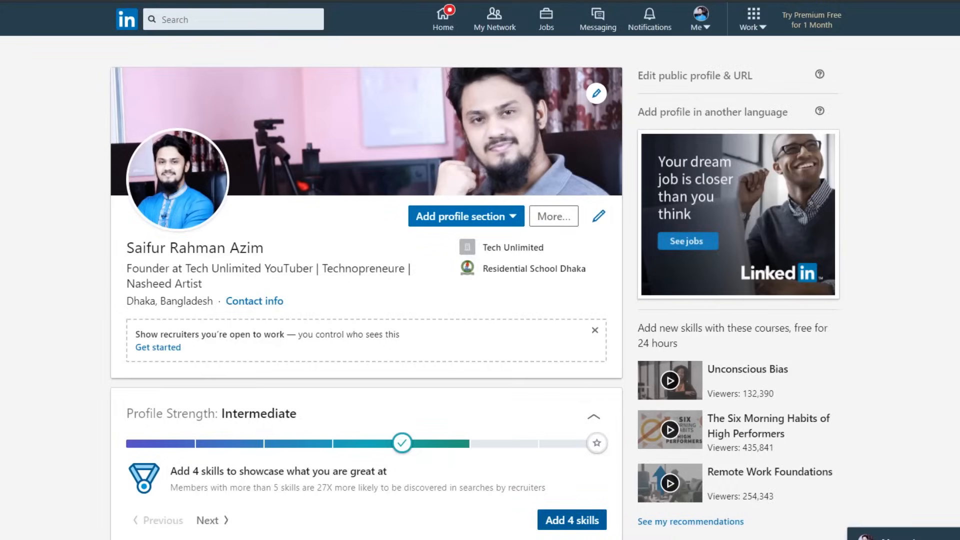
{"action": "scroll", "coordinate": [322, 349], "scroll_direction": "down", "scroll_amount": 5}
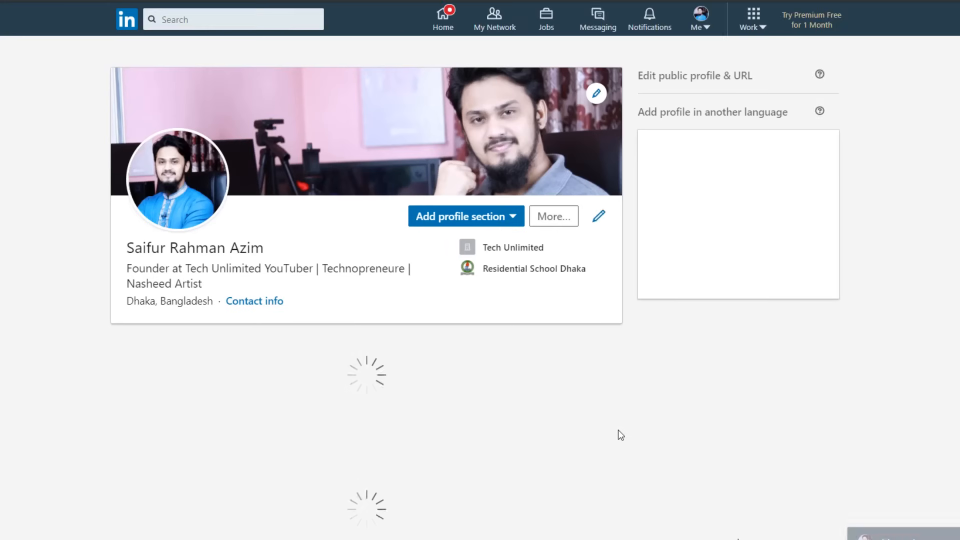
{"action": "scroll", "coordinate": [618, 430], "scroll_direction": "down", "scroll_amount": 3}
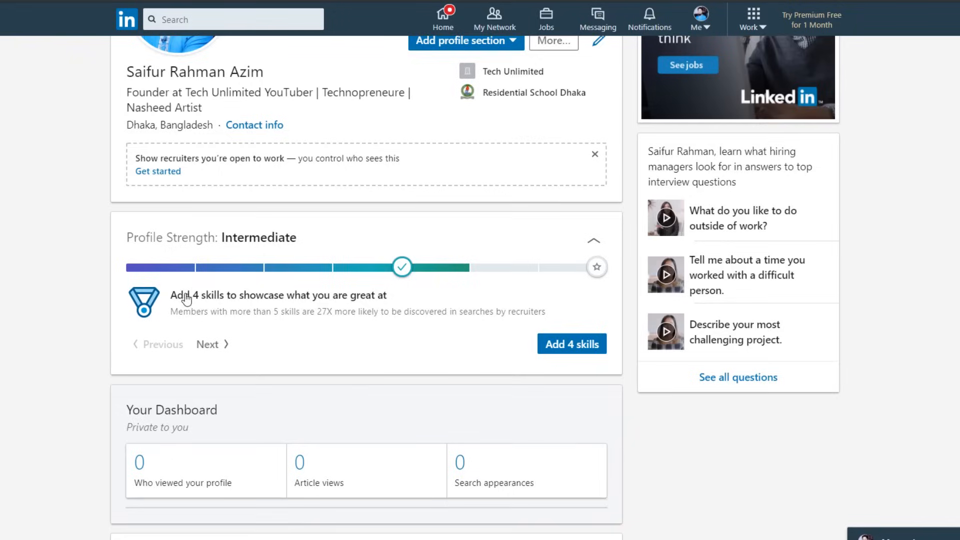
{"action": "scroll", "coordinate": [569, 356], "scroll_direction": "down", "scroll_amount": 3}
{"action": "scroll", "coordinate": [570, 356], "scroll_direction": "down", "scroll_amount": 2}
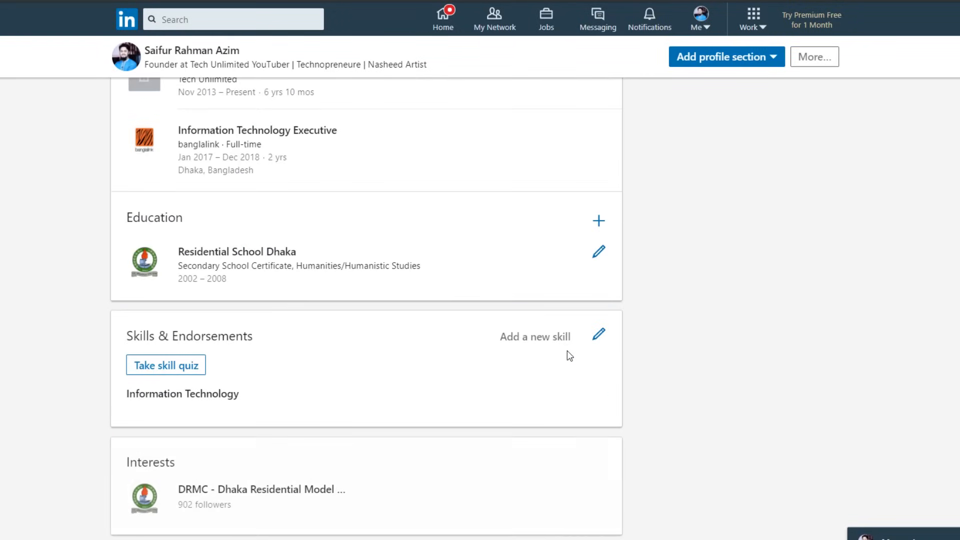
{"action": "scroll", "coordinate": [445, 381], "scroll_direction": "down", "scroll_amount": 3}
{"action": "scroll", "coordinate": [856, 278], "scroll_direction": "up", "scroll_amount": 15}
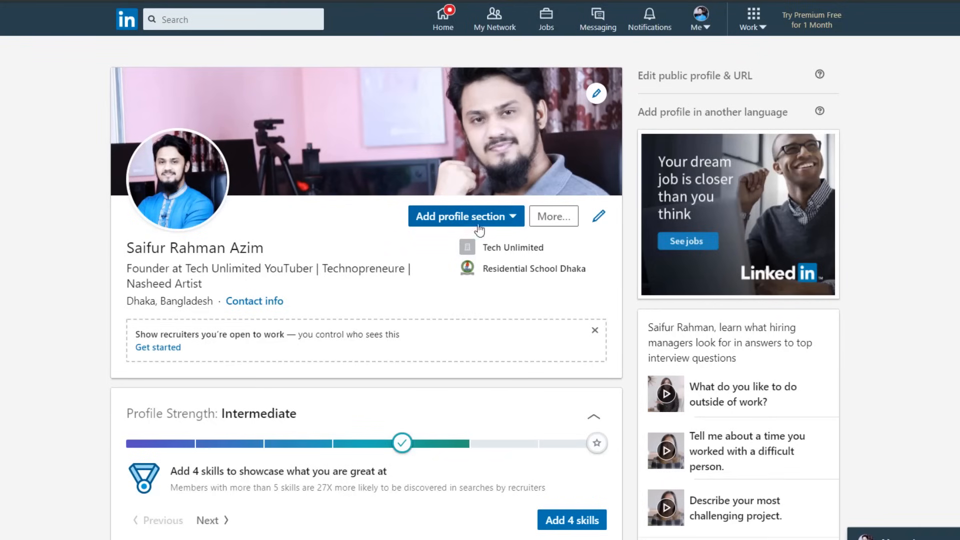
- Look through the Add profile section options and close the list
{"action": "left_click", "coordinate": [510, 221]}
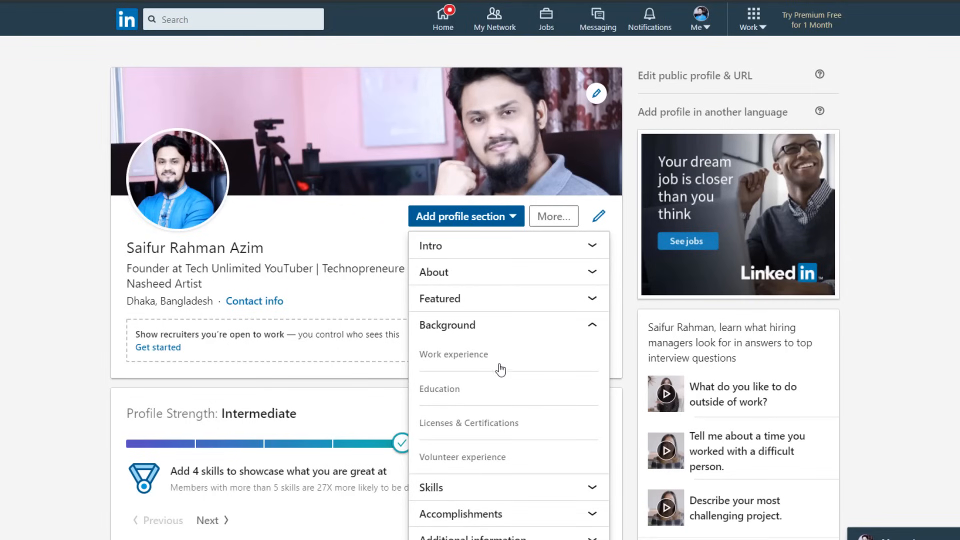
{"action": "scroll", "coordinate": [520, 440], "scroll_direction": "down", "scroll_amount": 2}
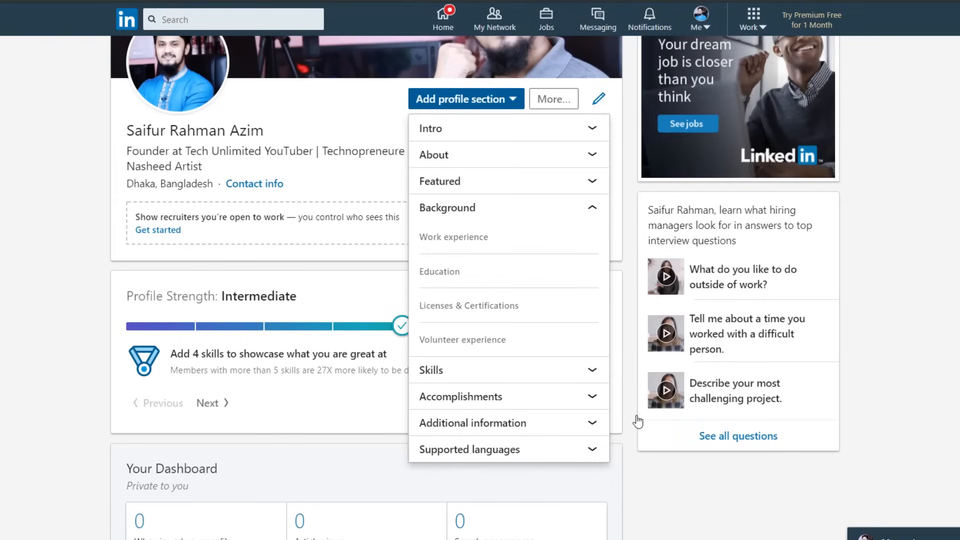
{"action": "left_click", "coordinate": [890, 295]}
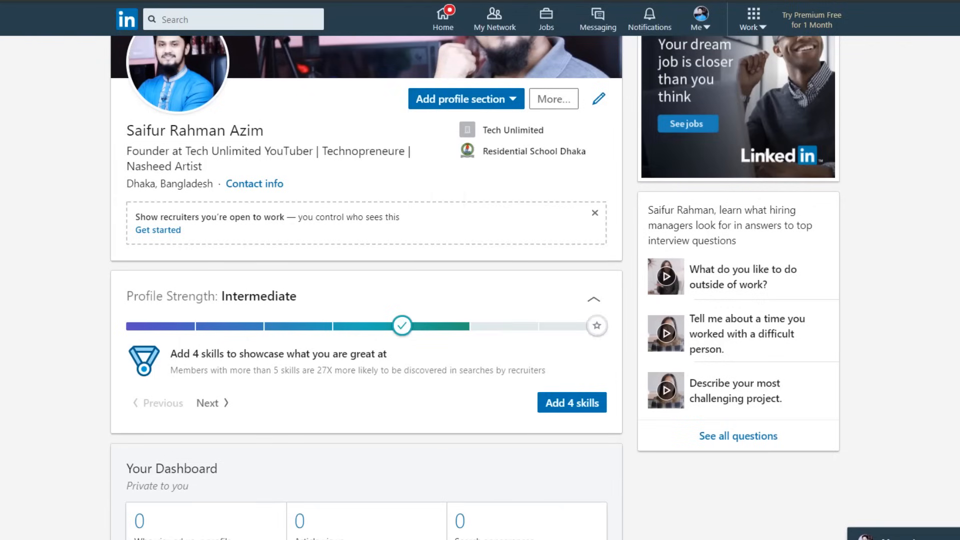
- Go to the LinkedIn home feed
{"action": "right_click", "coordinate": [434, 20]}
{"action": "left_click", "coordinate": [434, 20]}
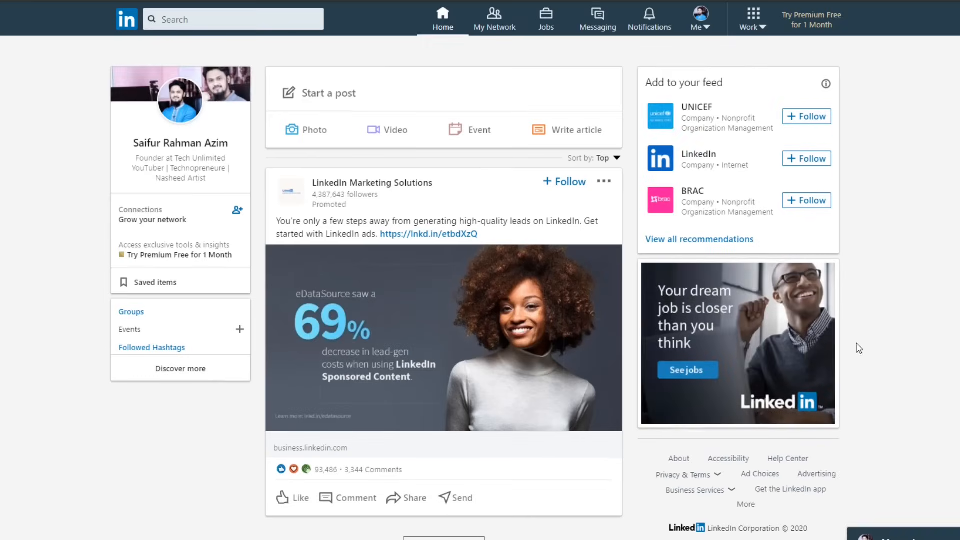
{"action": "scroll", "coordinate": [857, 345], "scroll_direction": "down", "scroll_amount": 1}
{"action": "left_click", "coordinate": [465, 517]}
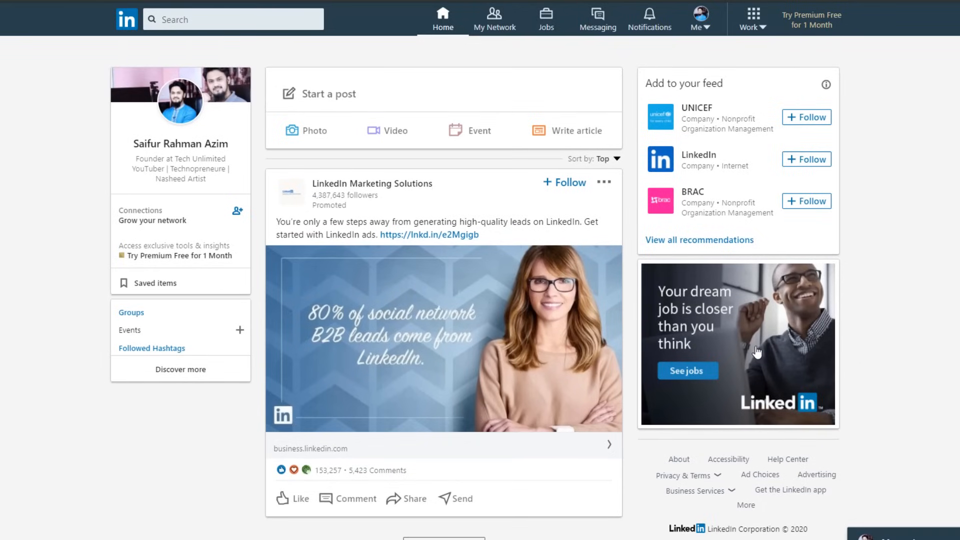
{"action": "left_click", "coordinate": [184, 25]}
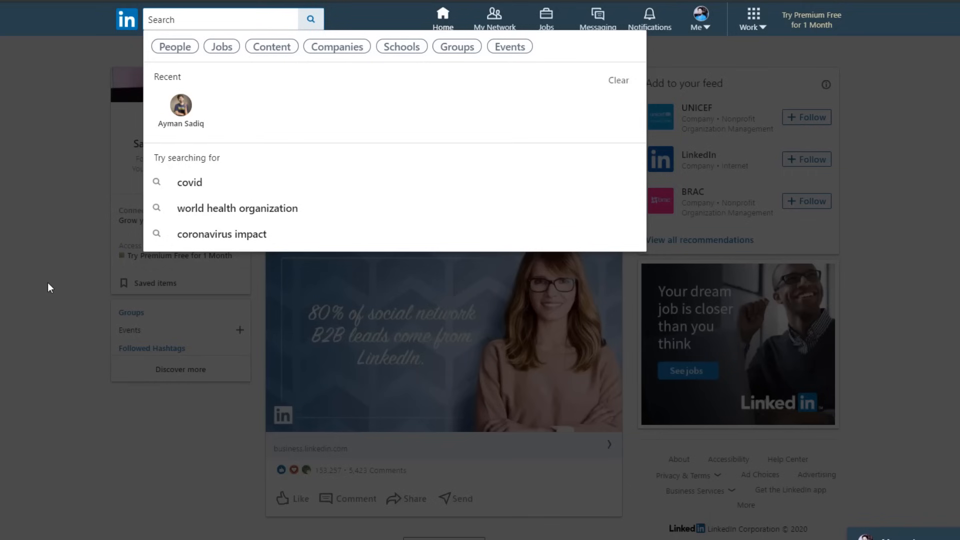
{"action": "left_click", "coordinate": [29, 283]}
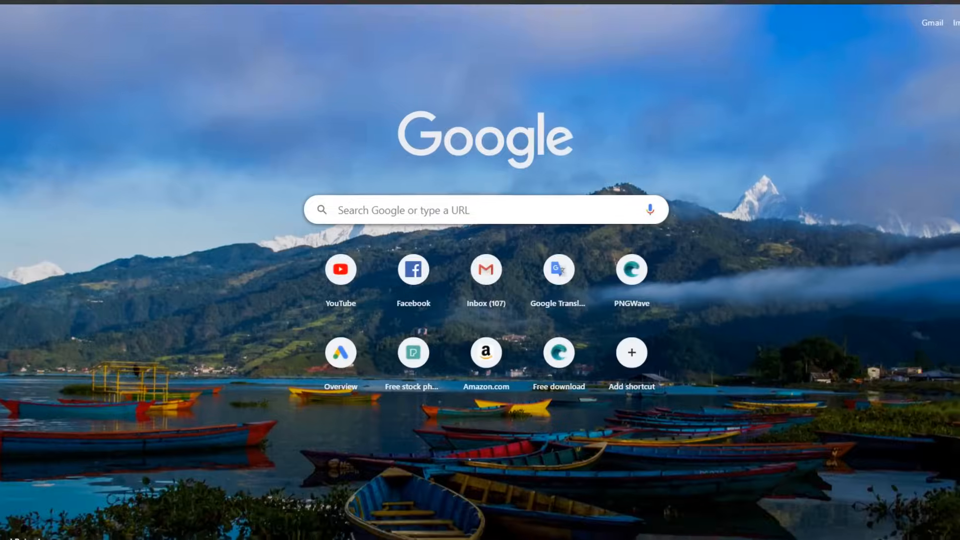
- Search Google for 'what is linked in' and read LinkedIn's description panel
{"action": "type", "text": "what is "}
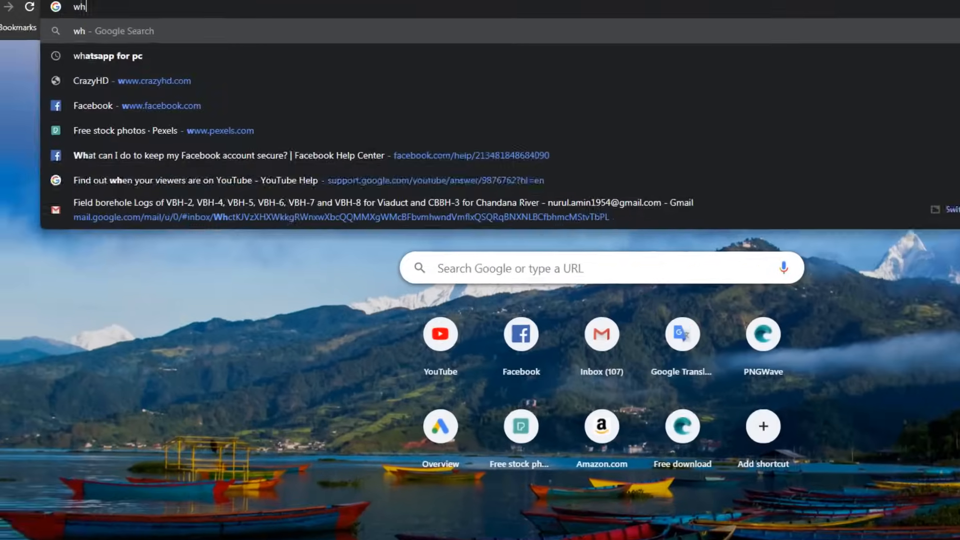
{"action": "type", "text": "linked in"}
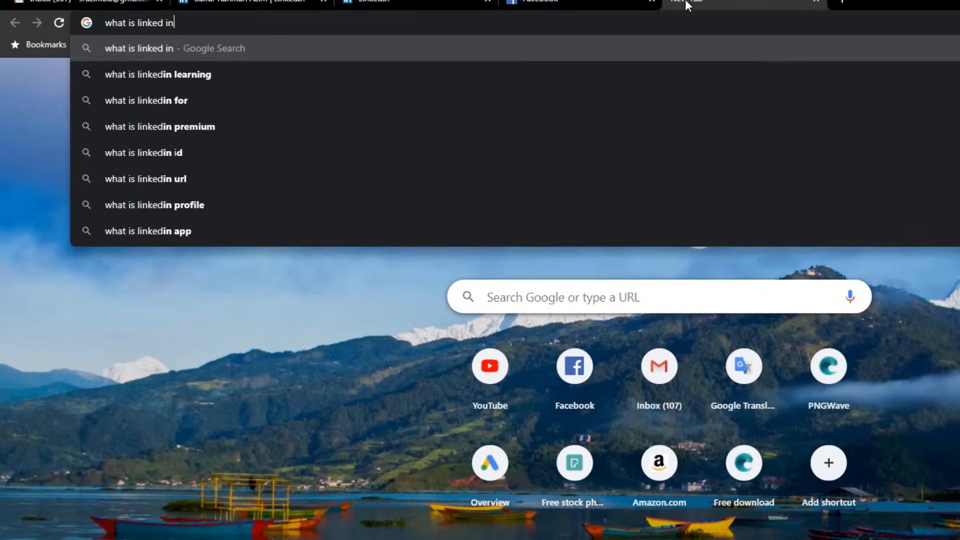
{"action": "key", "text": "Return"}
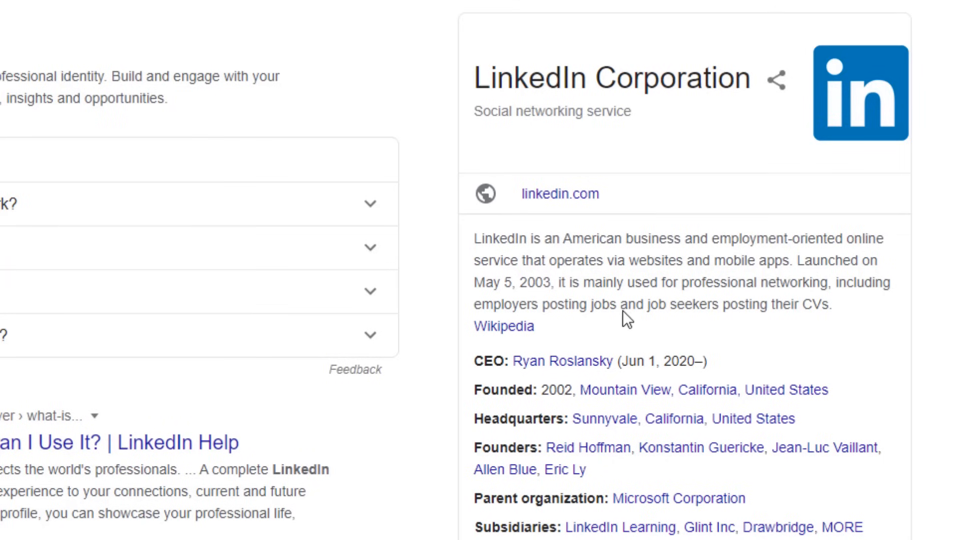
{"action": "left_click_drag", "start_coordinate": [564, 261], "coordinate": [758, 288]}
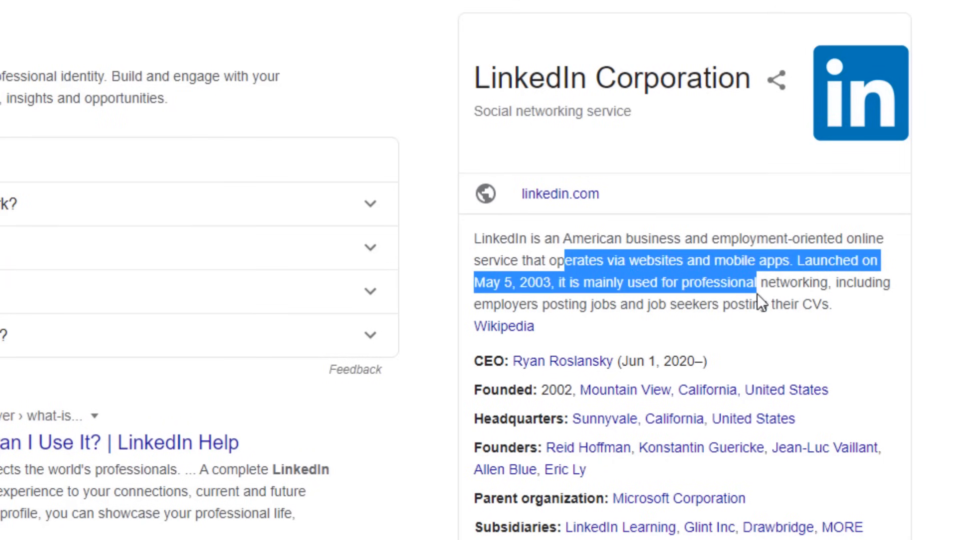
{"action": "scroll", "coordinate": [163, 512], "scroll_direction": "down", "scroll_amount": 3}
{"action": "scroll", "coordinate": [149, 461], "scroll_direction": "up", "scroll_amount": 3}
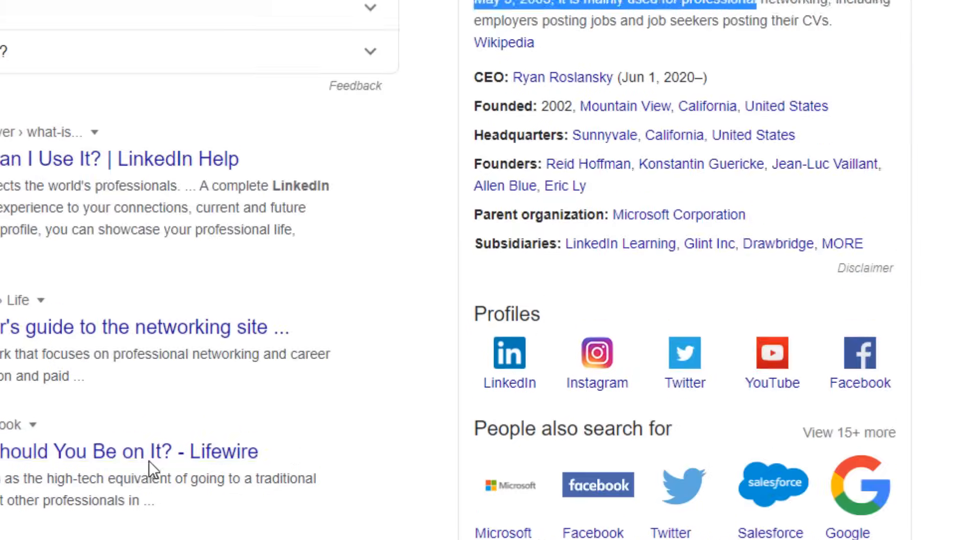
{"action": "left_click", "coordinate": [3, 270]}
- Close the recent search history and return to the LinkedIn feed tab
{"action": "left_click", "coordinate": [3, 3]}
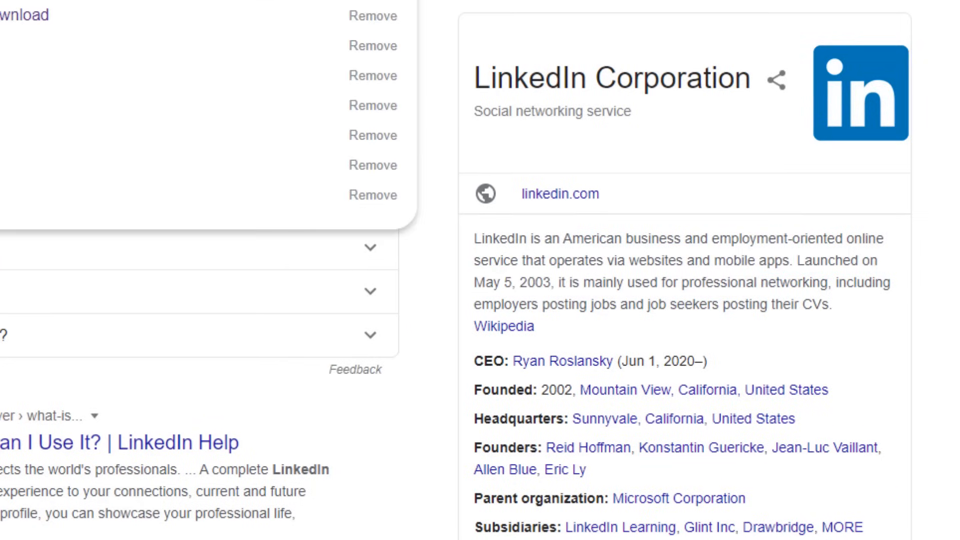
{"action": "left_click", "coordinate": [230, 530]}
{"action": "scroll", "coordinate": [361, 419], "scroll_direction": "down", "scroll_amount": 3}
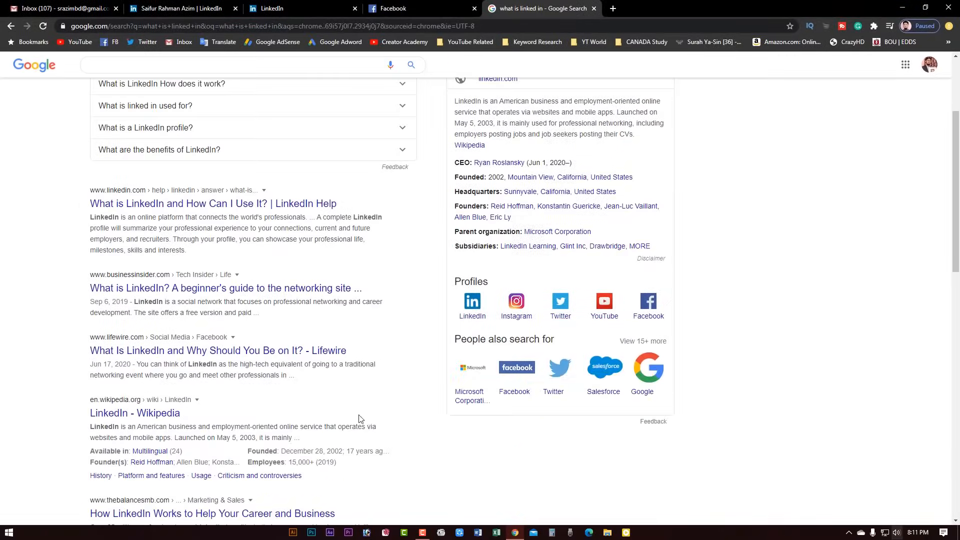
{"action": "scroll", "coordinate": [359, 419], "scroll_direction": "down", "scroll_amount": 4}
{"action": "scroll", "coordinate": [570, 329], "scroll_direction": "up", "scroll_amount": 7}
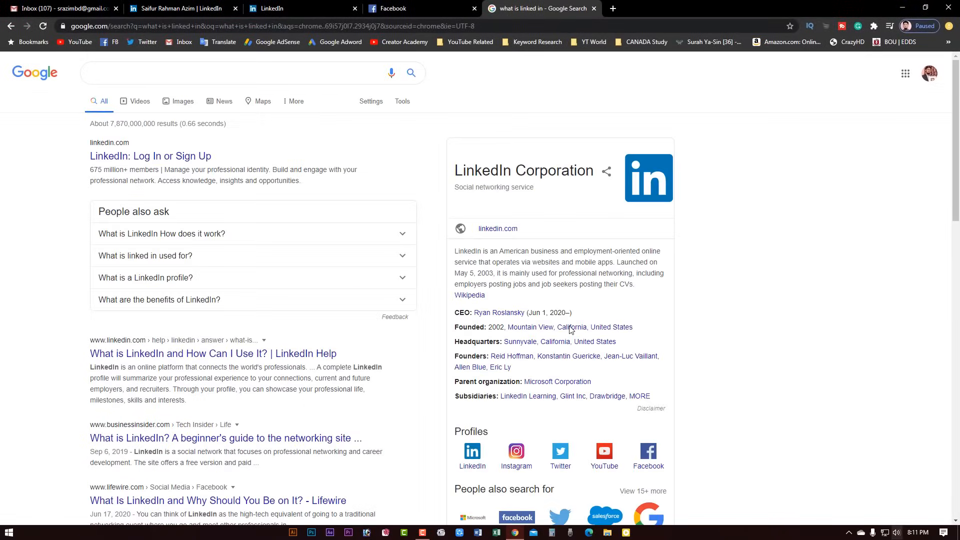
{"action": "left_click", "coordinate": [305, 8]}
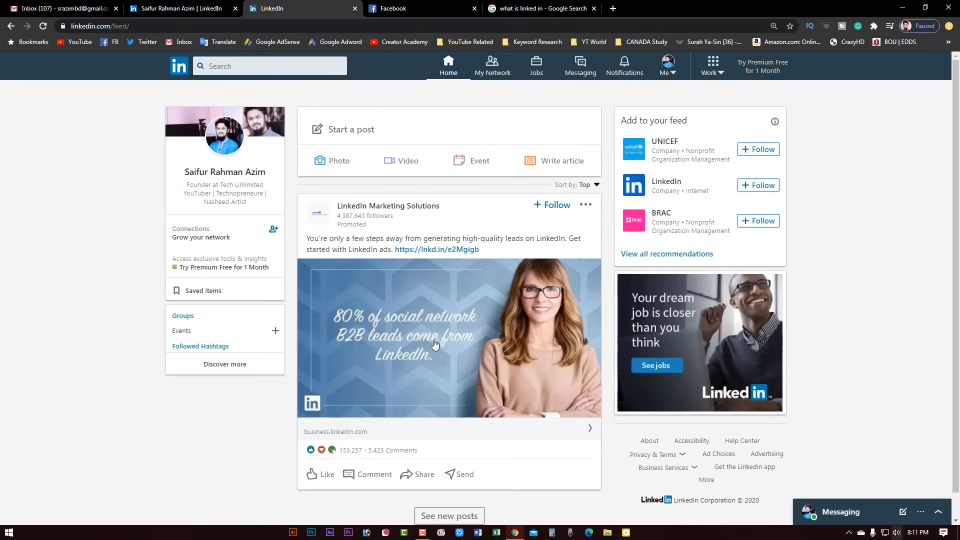